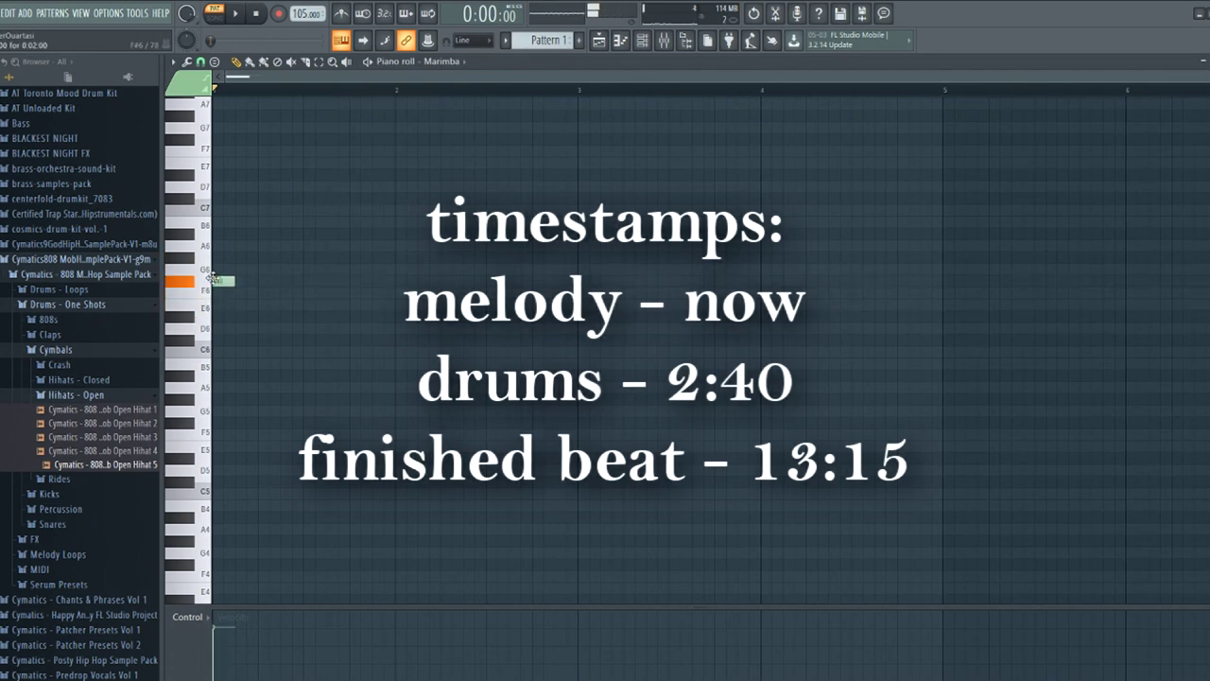
Place the opening F6, G6, C#6 and G#6 notes in bar 1 of the Marimba melody, playing them back
{"action": "double_click", "coordinate": [221, 294]}
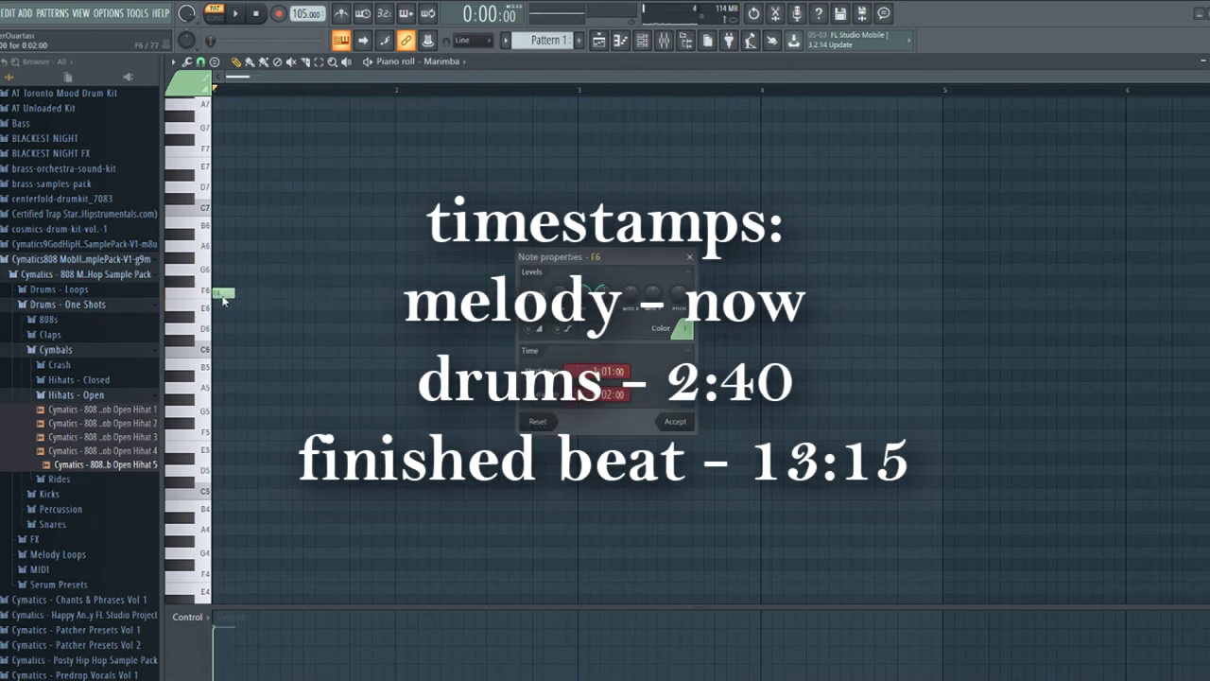
{"action": "left_click", "coordinate": [691, 255]}
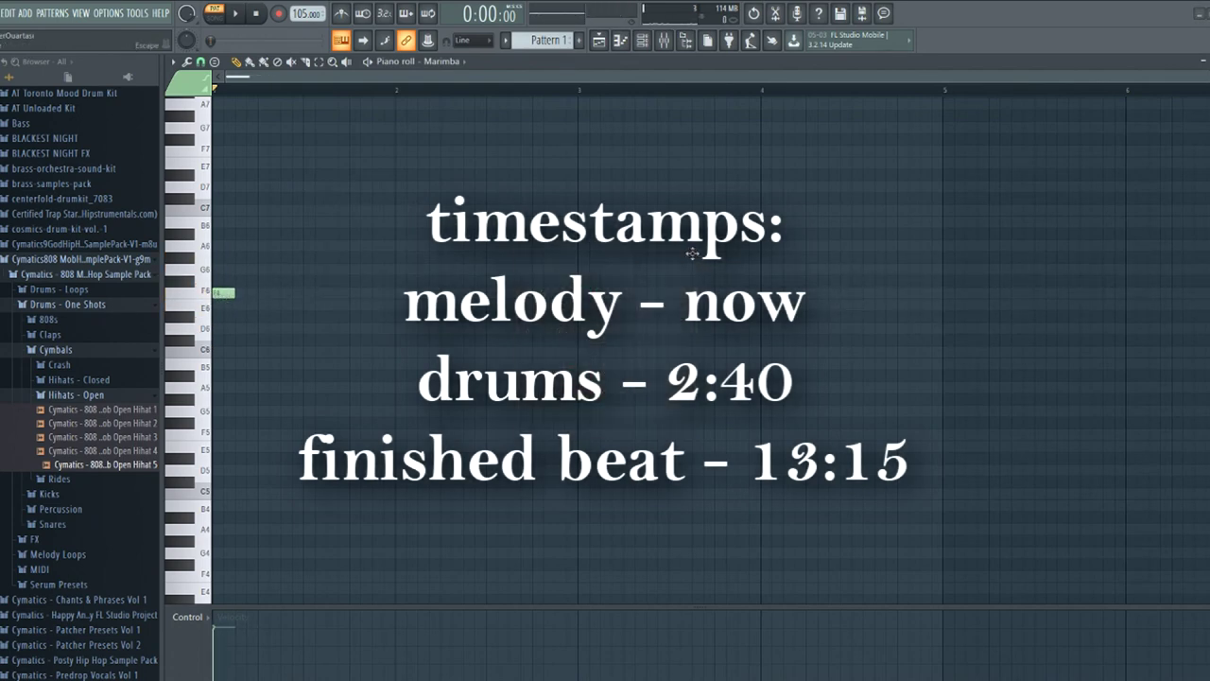
{"action": "left_click", "coordinate": [267, 257]}
{"action": "left_click_drag", "start_coordinate": [269, 257], "coordinate": [273, 277]}
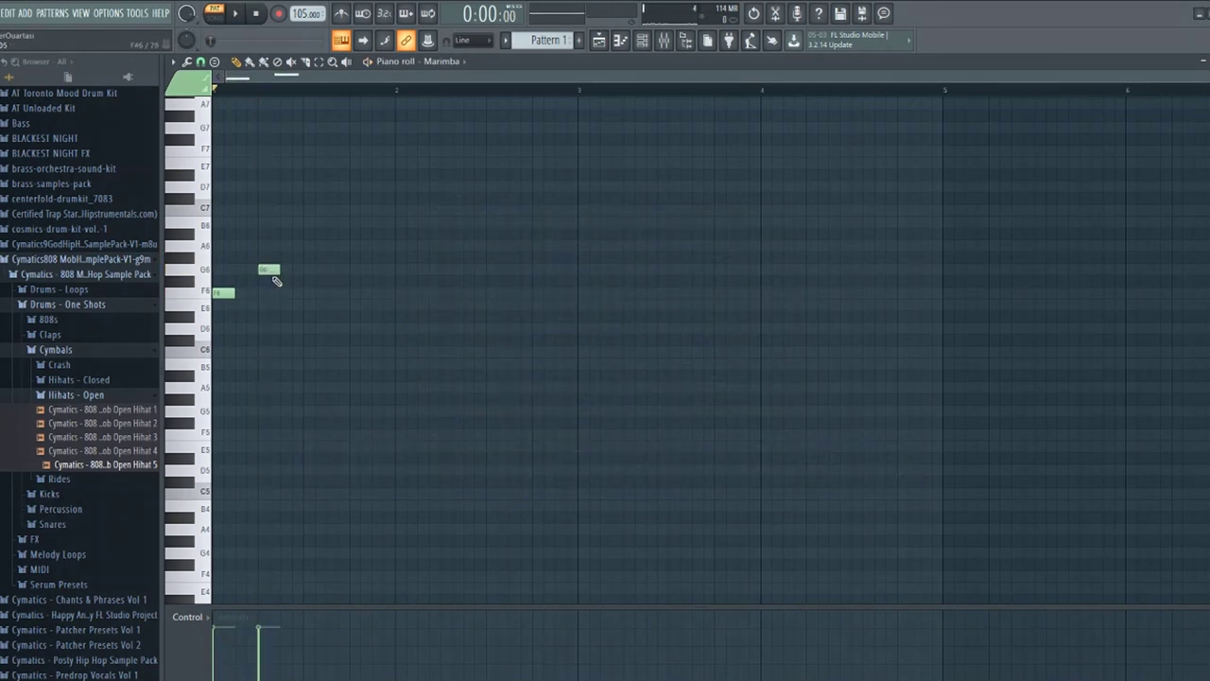
{"action": "key", "text": "space"}
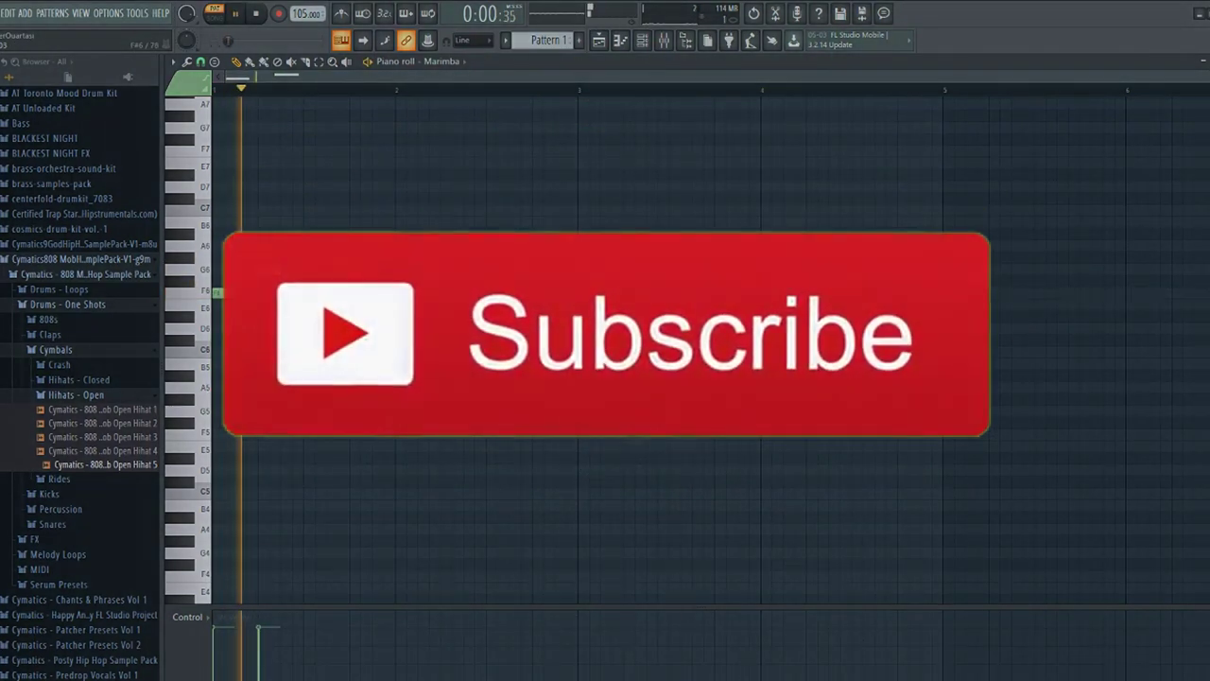
{"action": "key", "text": "space"}
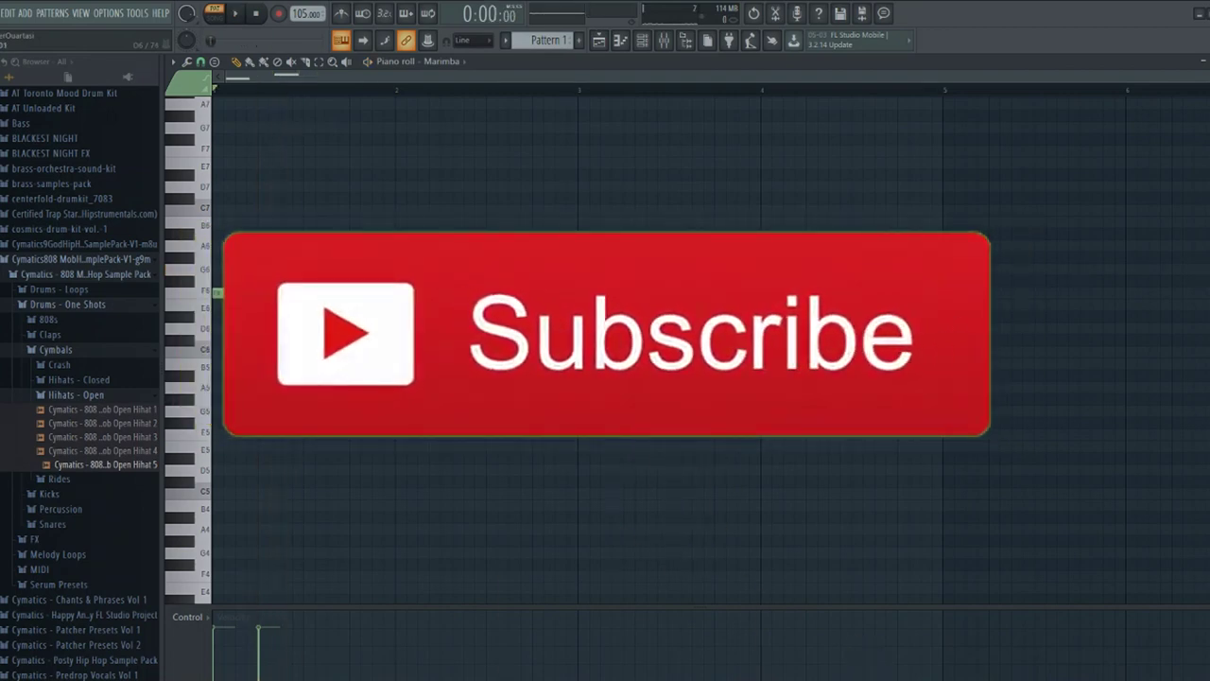
{"action": "key", "text": "space"}
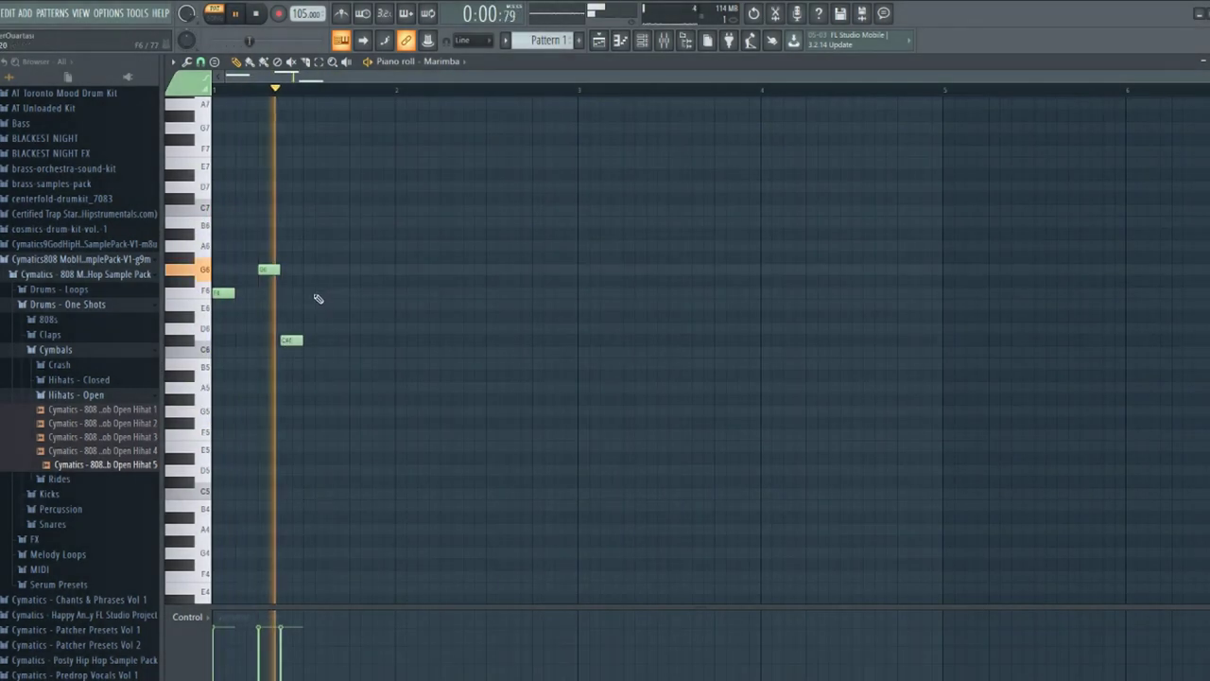
{"action": "key", "text": "space"}
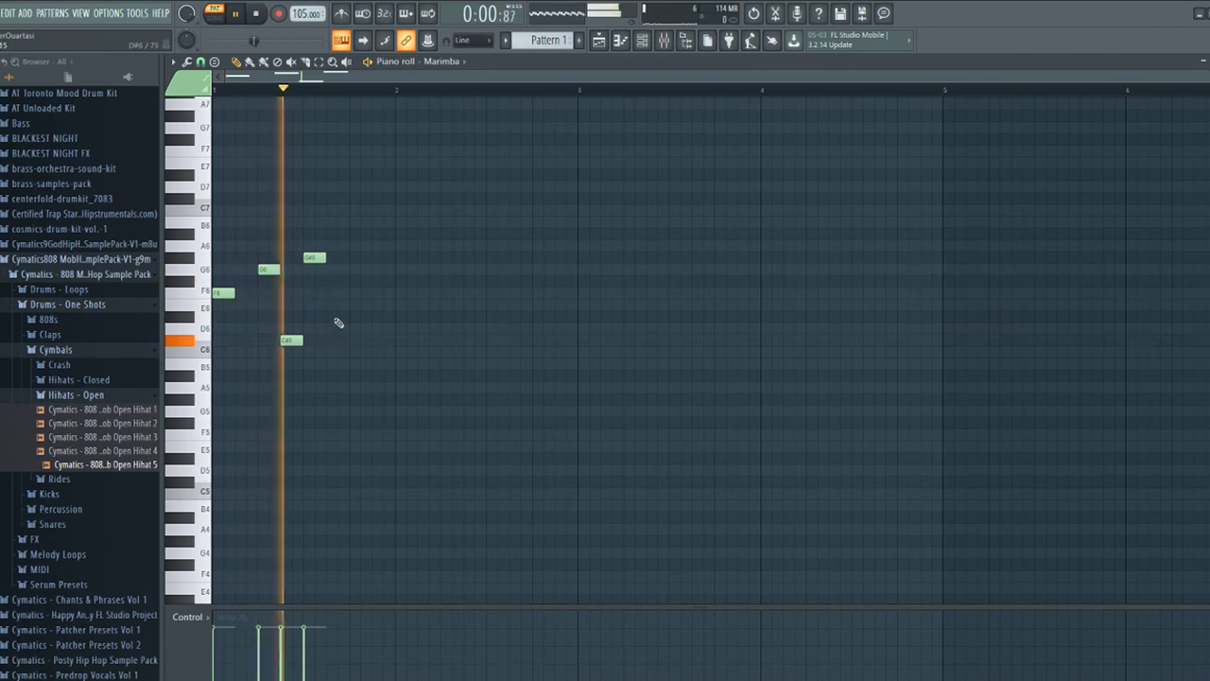
Complete the first Marimba phrase with a short F6, a C#6 and a three-step F6 crossing into bar 2
{"action": "left_click", "coordinate": [365, 317]}
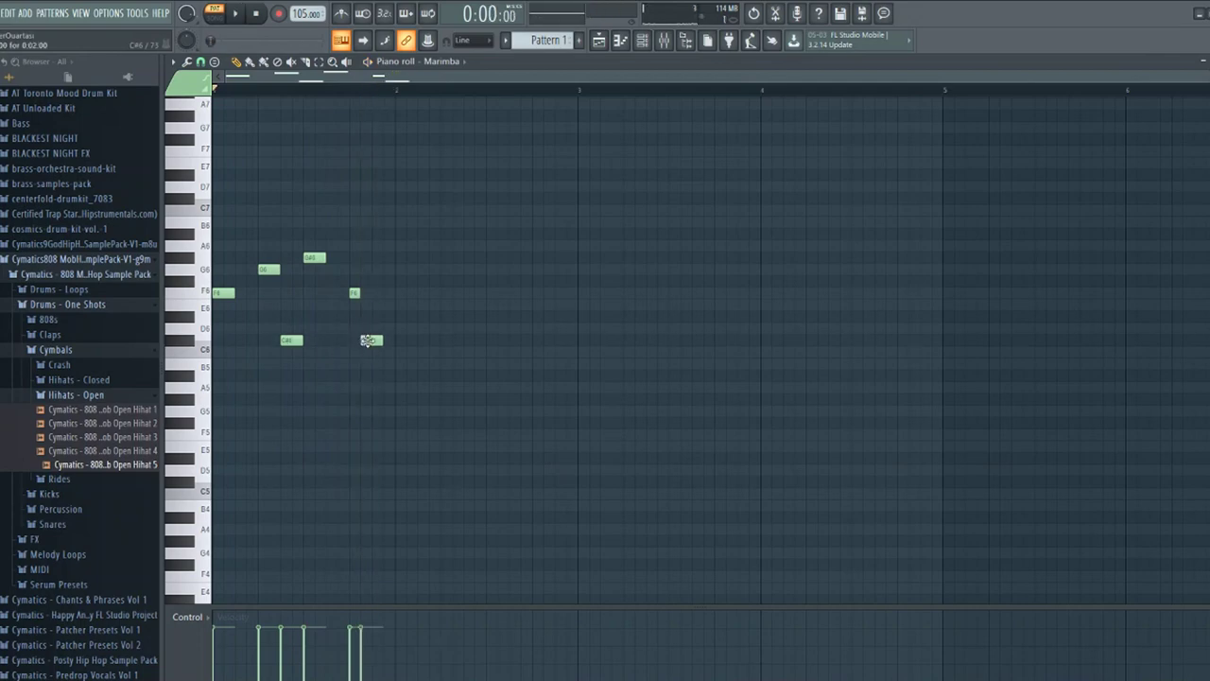
{"action": "key", "text": "space"}
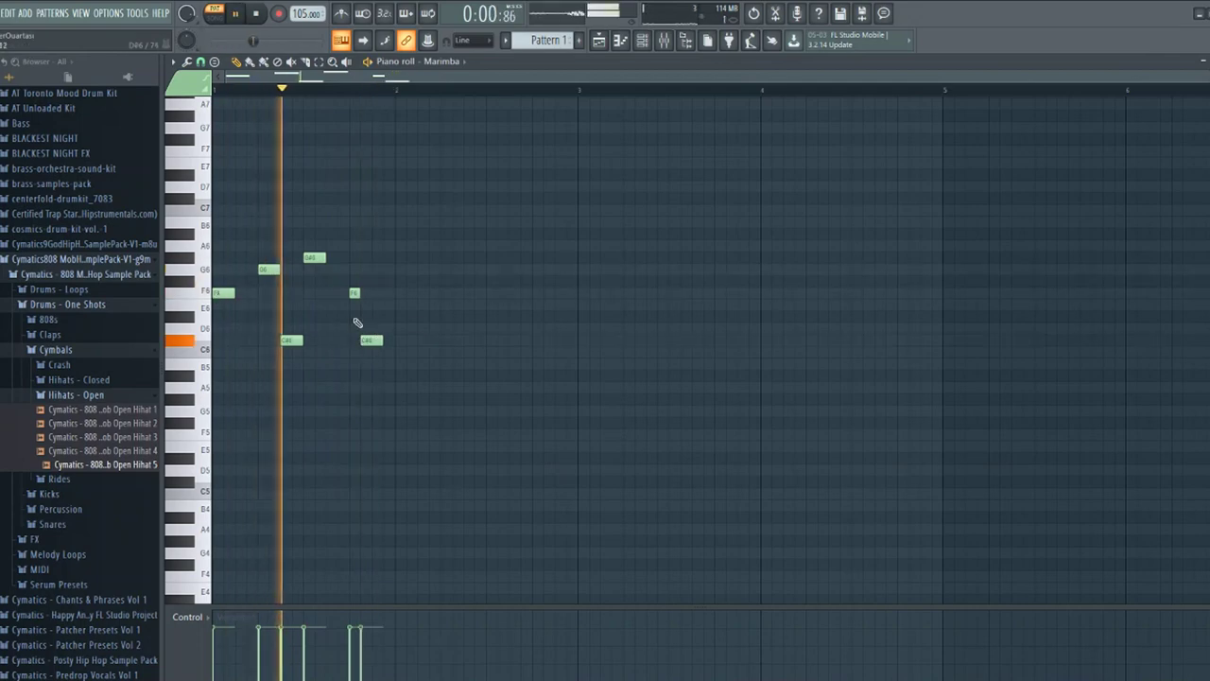
{"action": "left_click", "coordinate": [395, 293]}
{"action": "left_click_drag", "start_coordinate": [401, 295], "coordinate": [418, 295]}
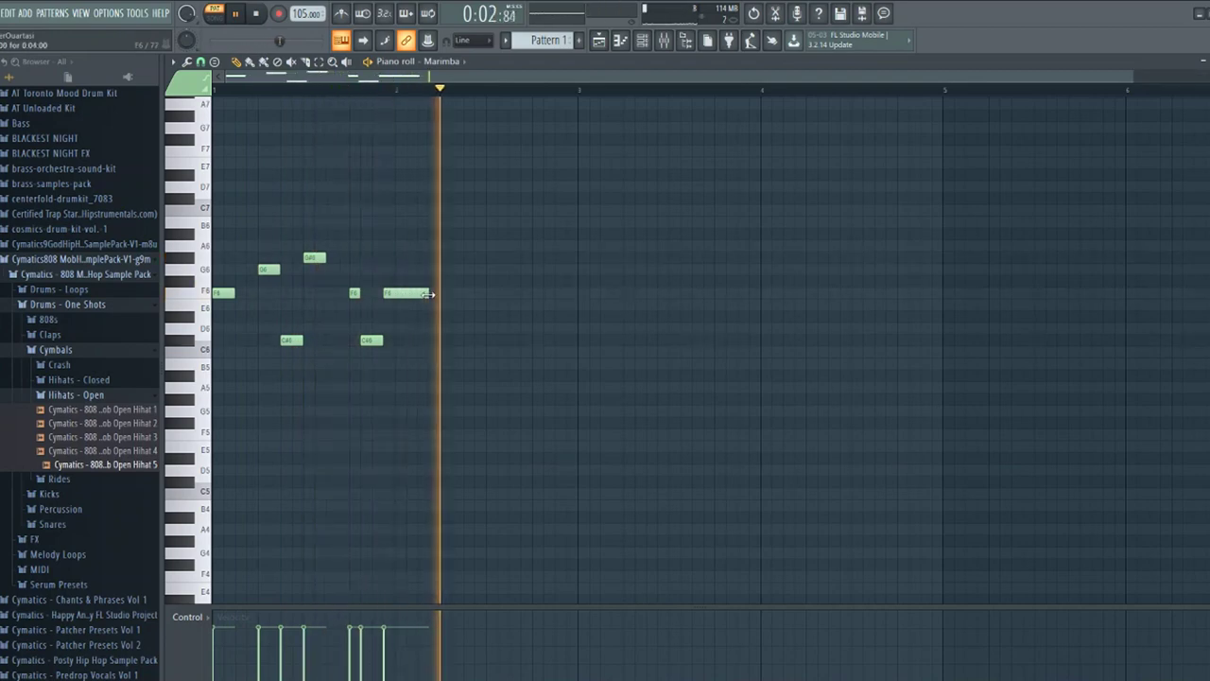
{"action": "key", "text": "space"}
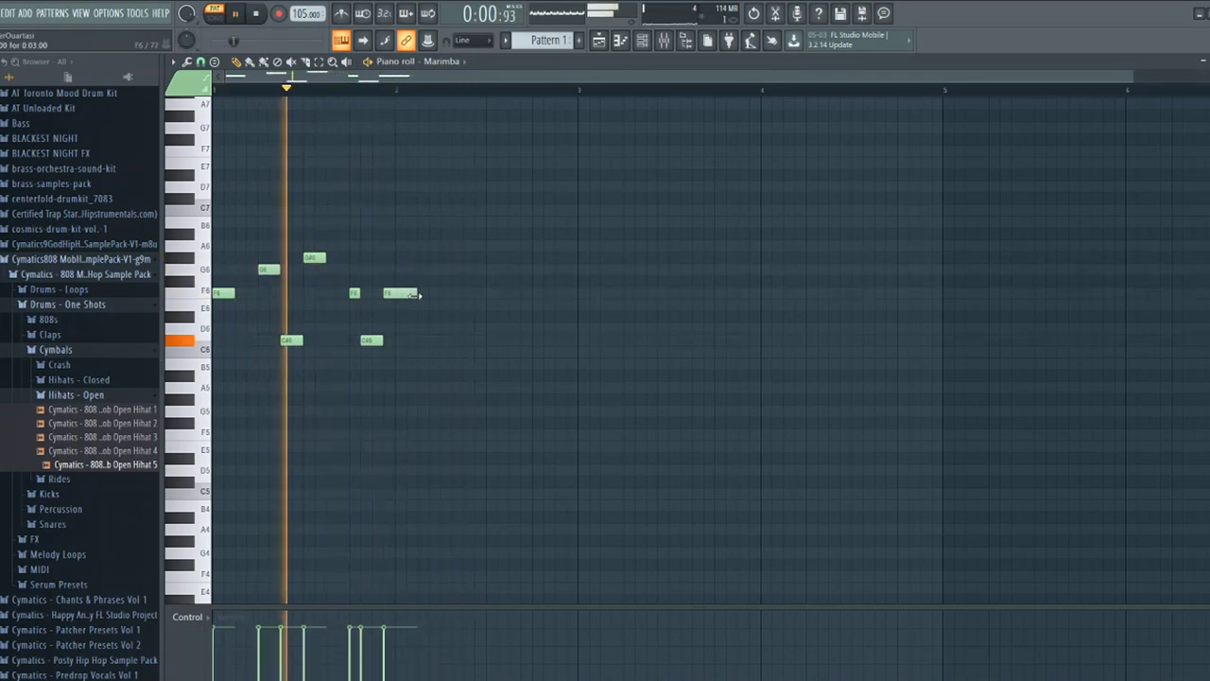
Write the second phrase from bar 2 with G6, C#6, G#6, a short F6, C#6 and a longer F6 crossing into bar 3
{"action": "left_click", "coordinate": [445, 271]}
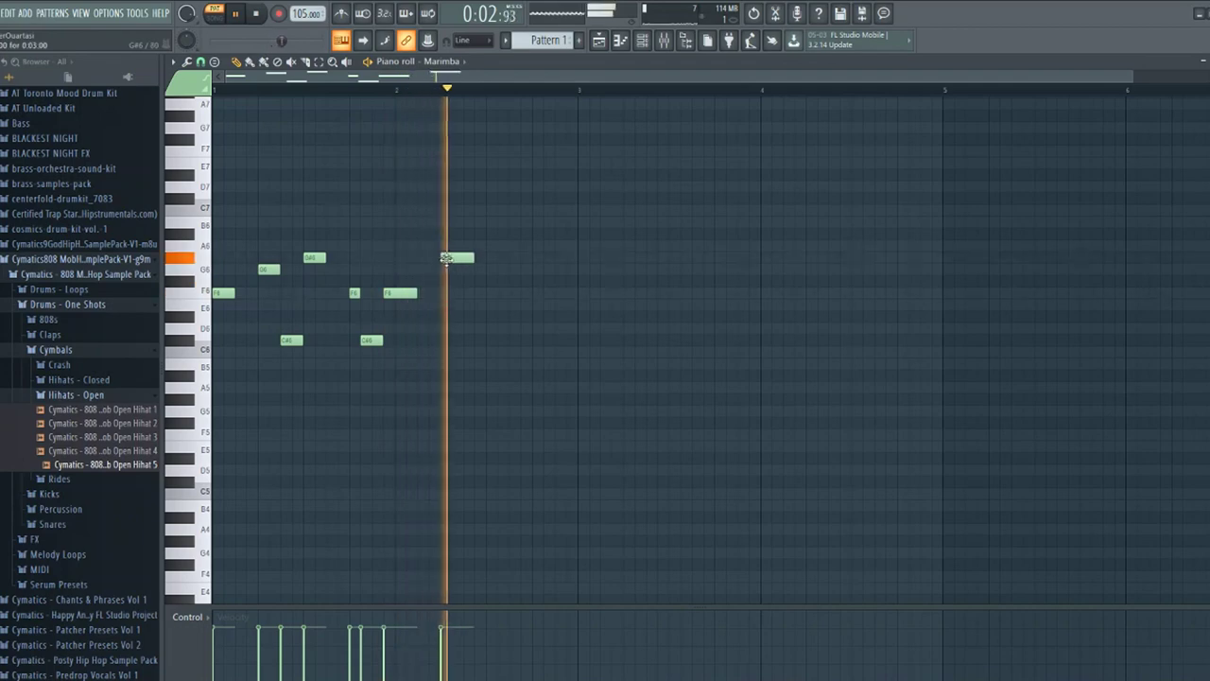
{"action": "key", "text": "space"}
{"action": "key", "text": "space"}
{"action": "left_click_drag", "start_coordinate": [473, 270], "coordinate": [462, 271]}
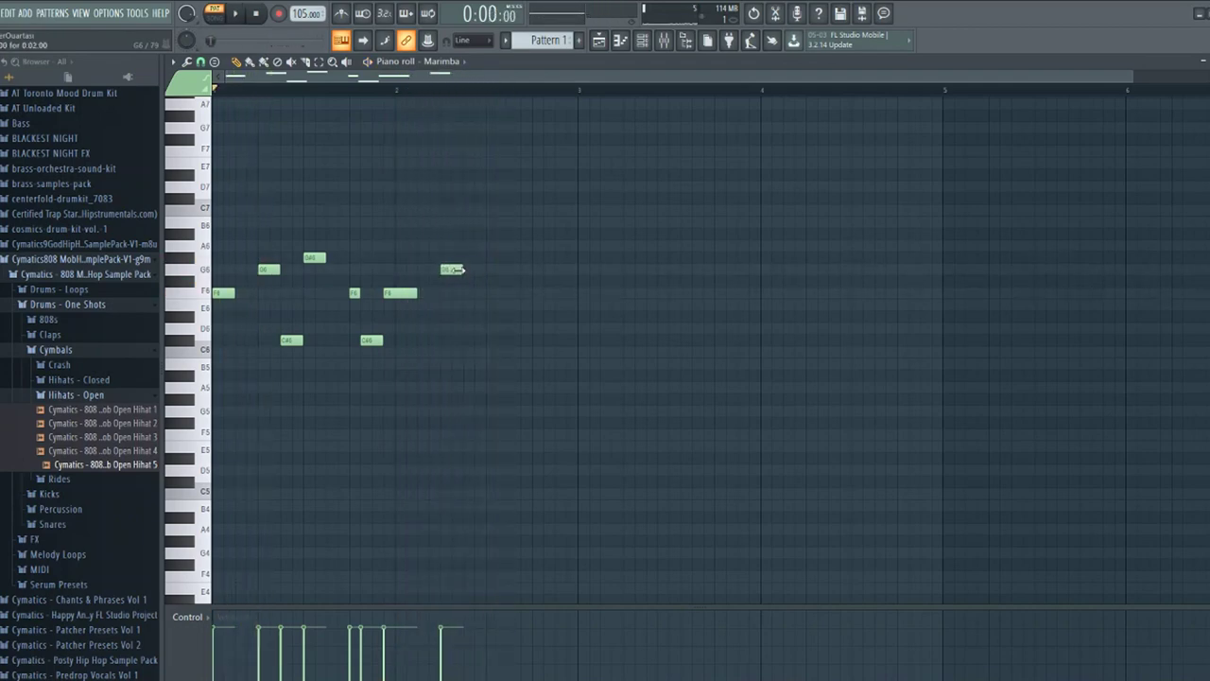
{"action": "left_click", "coordinate": [473, 340]}
{"action": "left_click", "coordinate": [488, 257]}
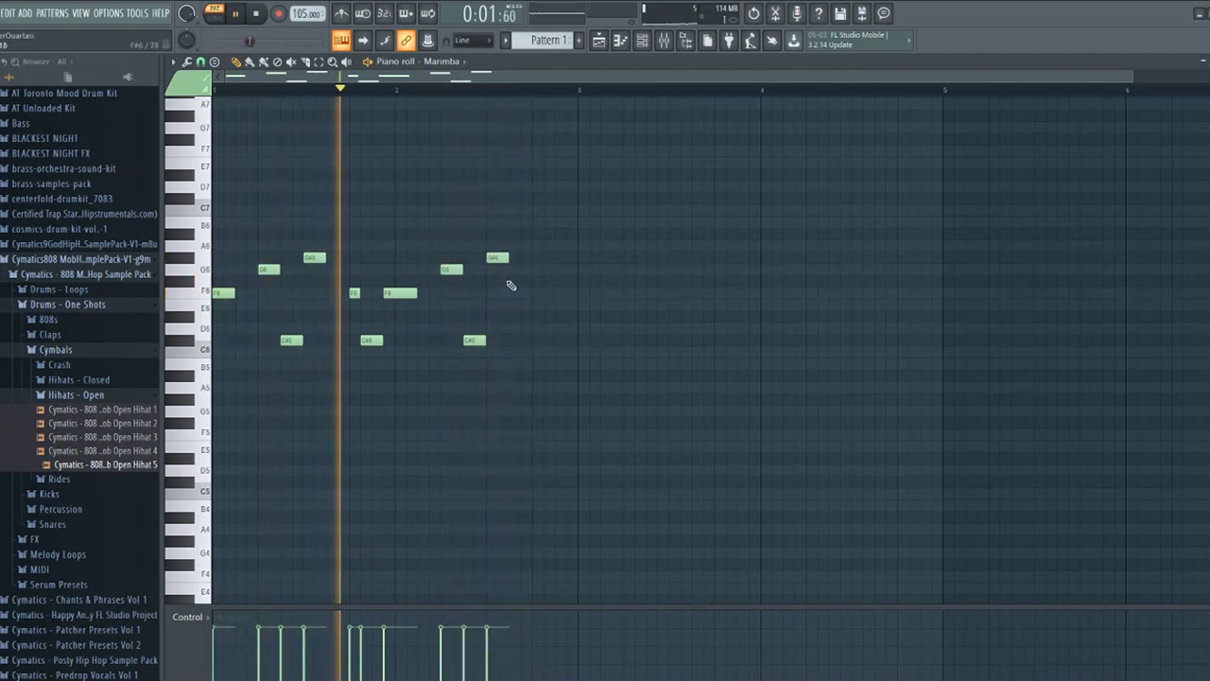
{"action": "key", "text": "space"}
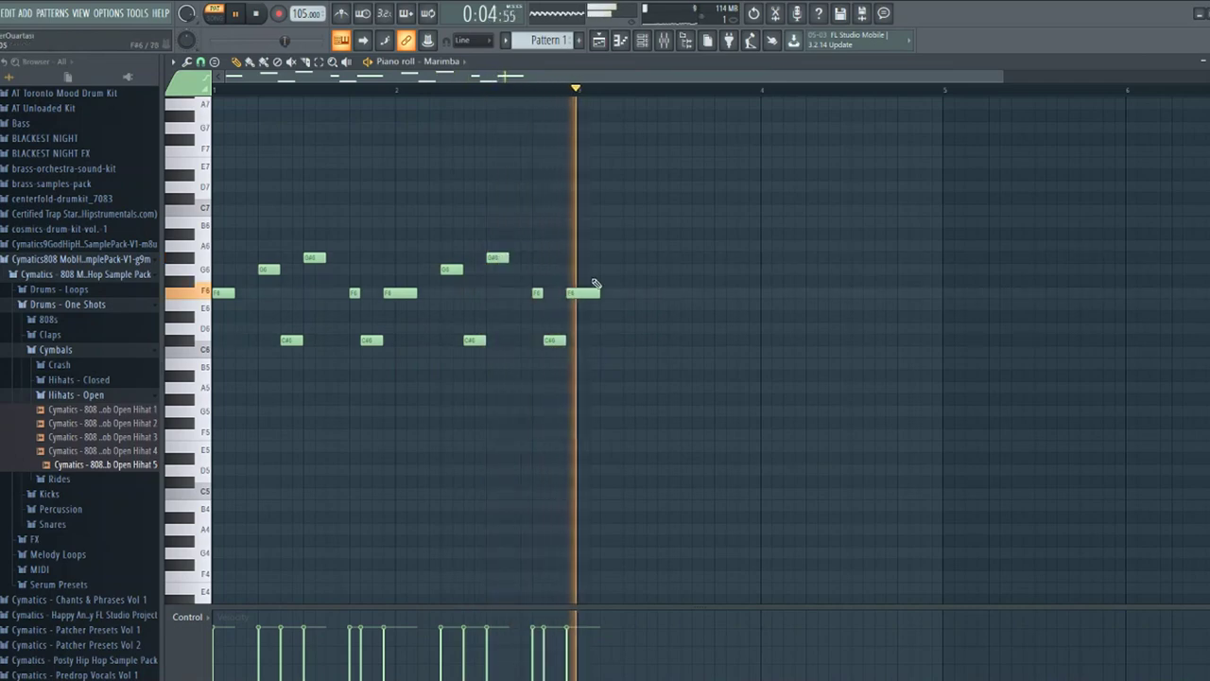
{"action": "key", "text": "space"}
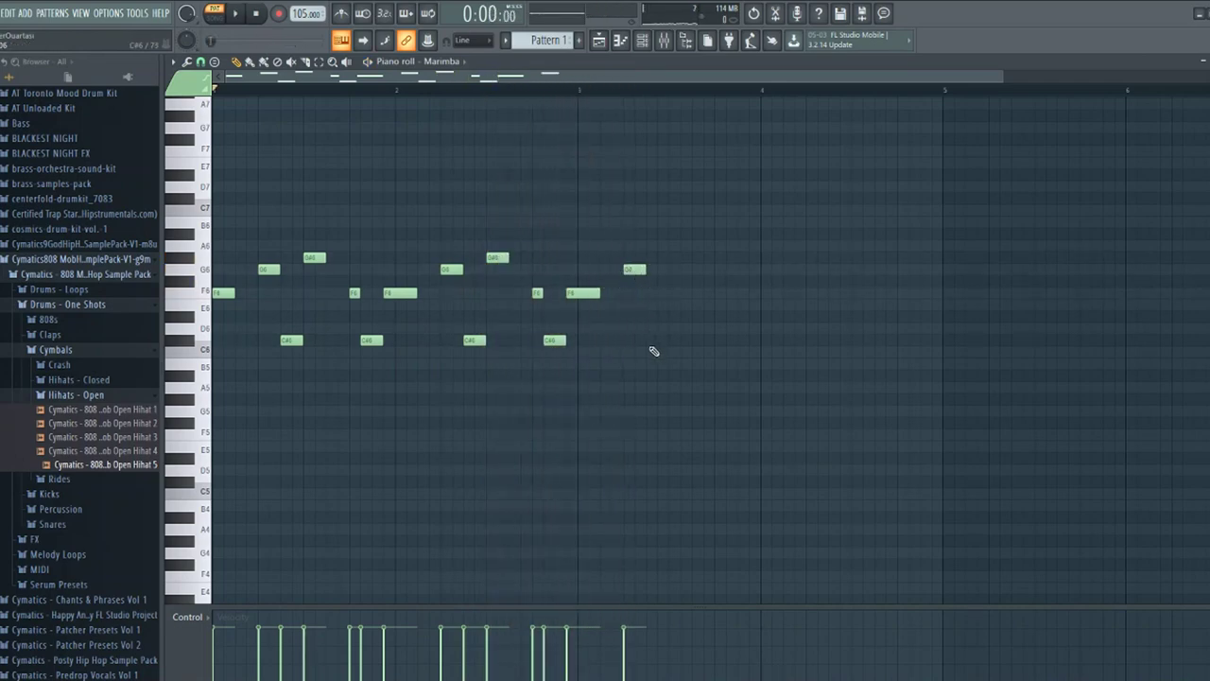
{"action": "left_click", "coordinate": [673, 257]}
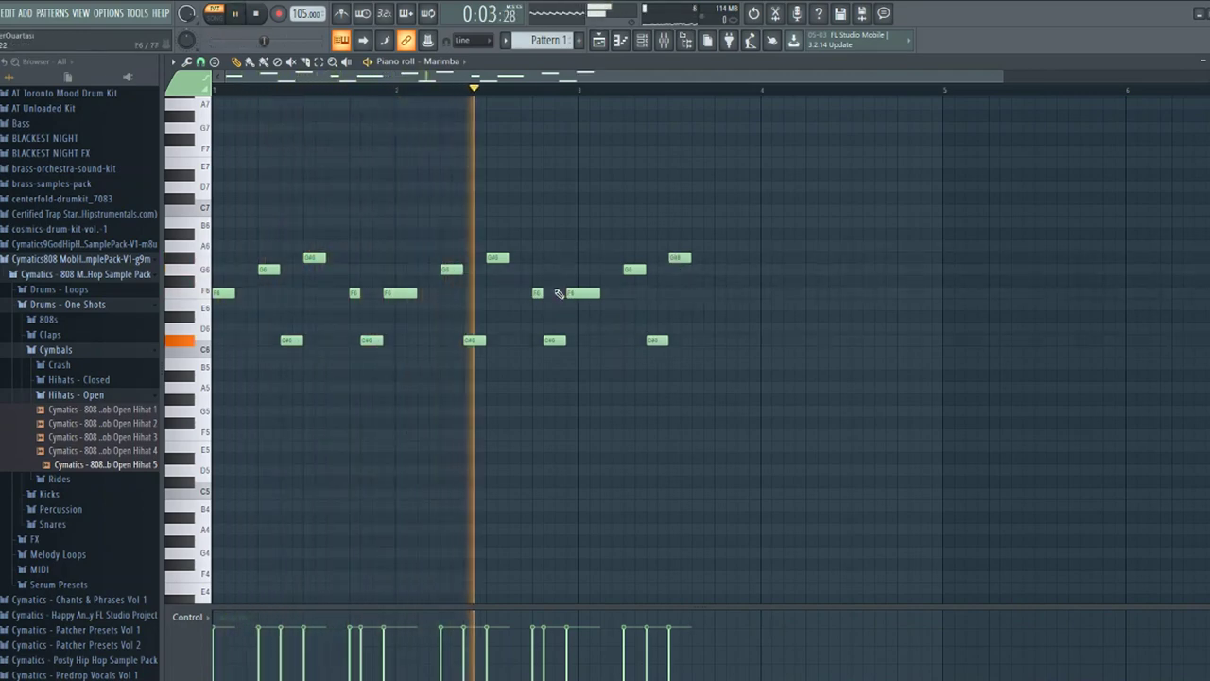
{"action": "right_click", "coordinate": [634, 270]}
{"action": "right_click", "coordinate": [680, 257]}
{"action": "right_click", "coordinate": [657, 339]}
Duplicate the six-note second phrase into bar 3, aligned one bar after the original
{"action": "left_click_drag", "start_coordinate": [643, 379], "coordinate": [442, 244]}
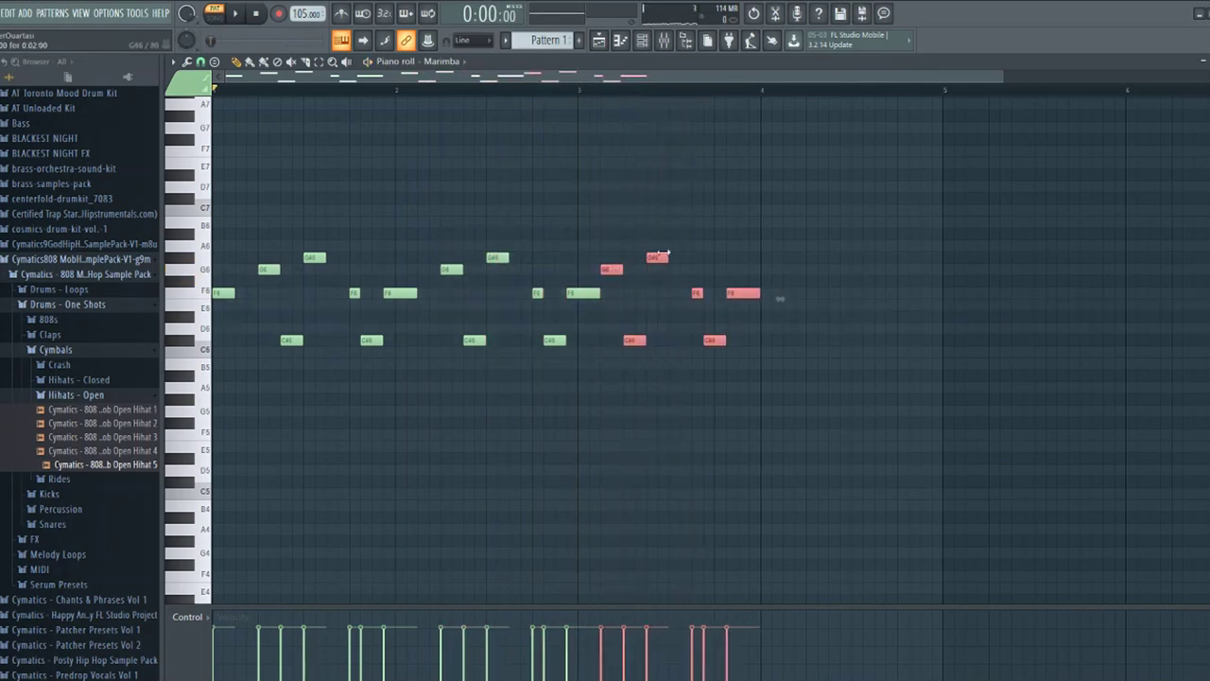
{"action": "left_click_drag", "start_coordinate": [593, 230], "coordinate": [694, 328]}
{"action": "left_click_drag", "start_coordinate": [613, 270], "coordinate": [635, 270]}
{"action": "left_click", "coordinate": [803, 281]}
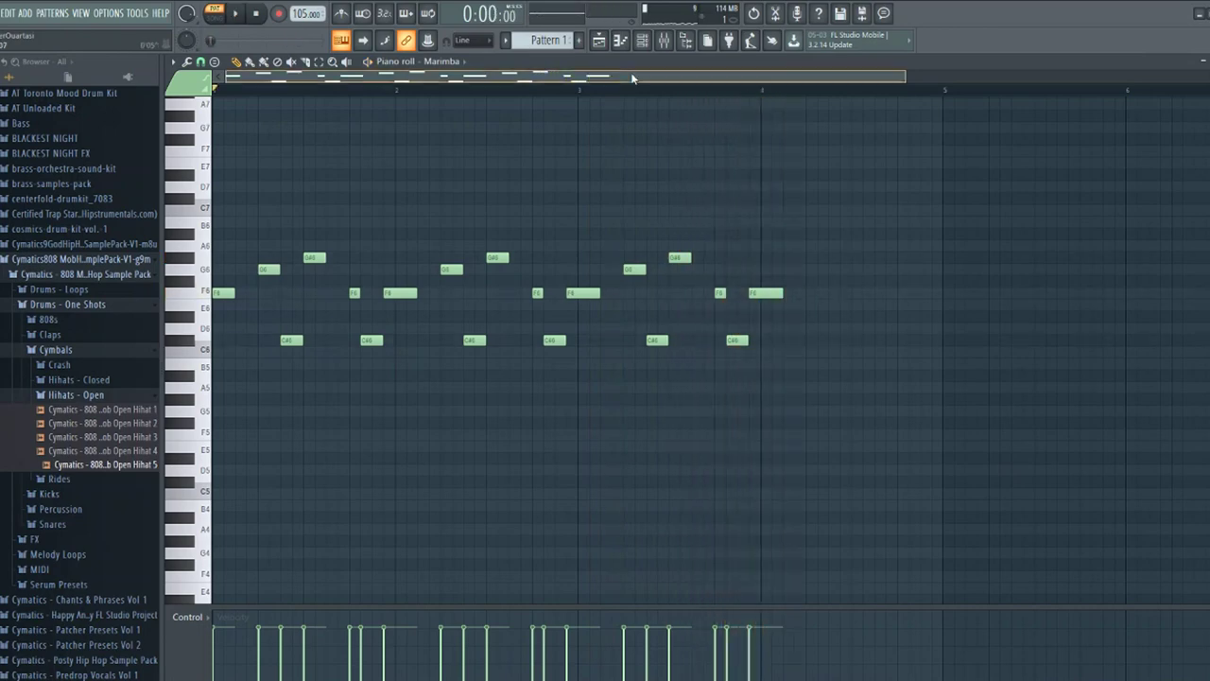
Duplicate the phrase into bar 4, shorten its last F6 to one step so it ends at bar 5, and play the melody
{"action": "left_click_drag", "start_coordinate": [803, 388], "coordinate": [617, 239]}
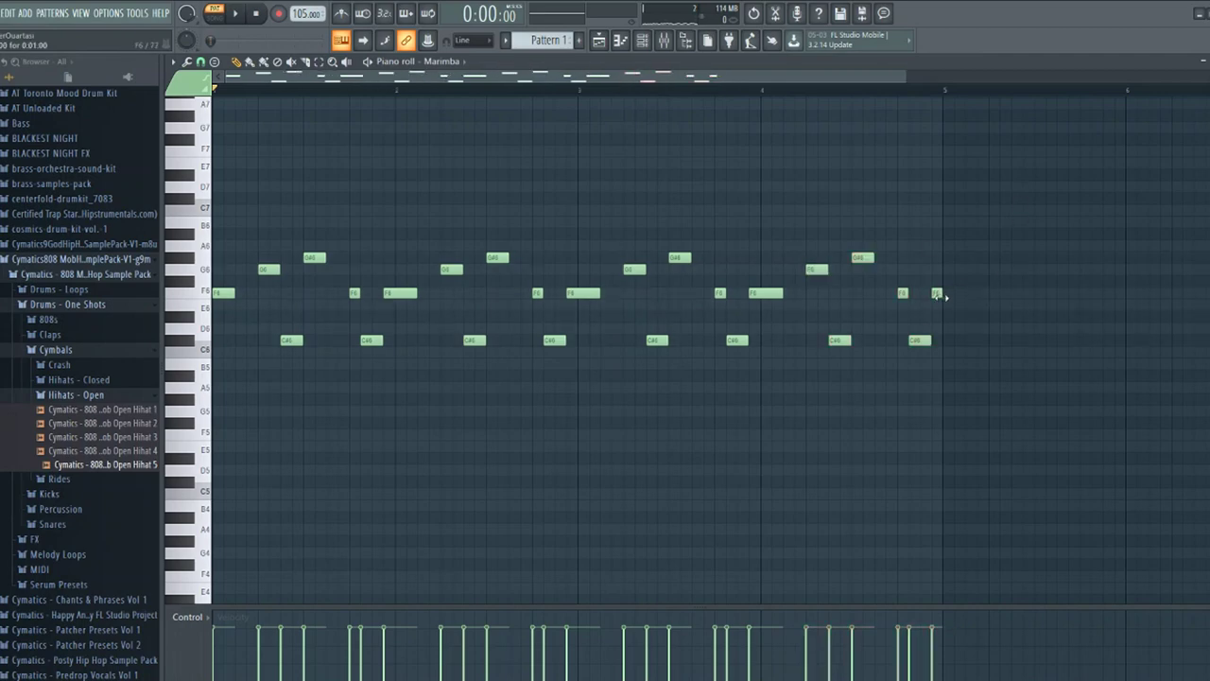
{"action": "key", "text": "space"}
{"action": "left_click_drag", "start_coordinate": [906, 76], "coordinate": [983, 73]}
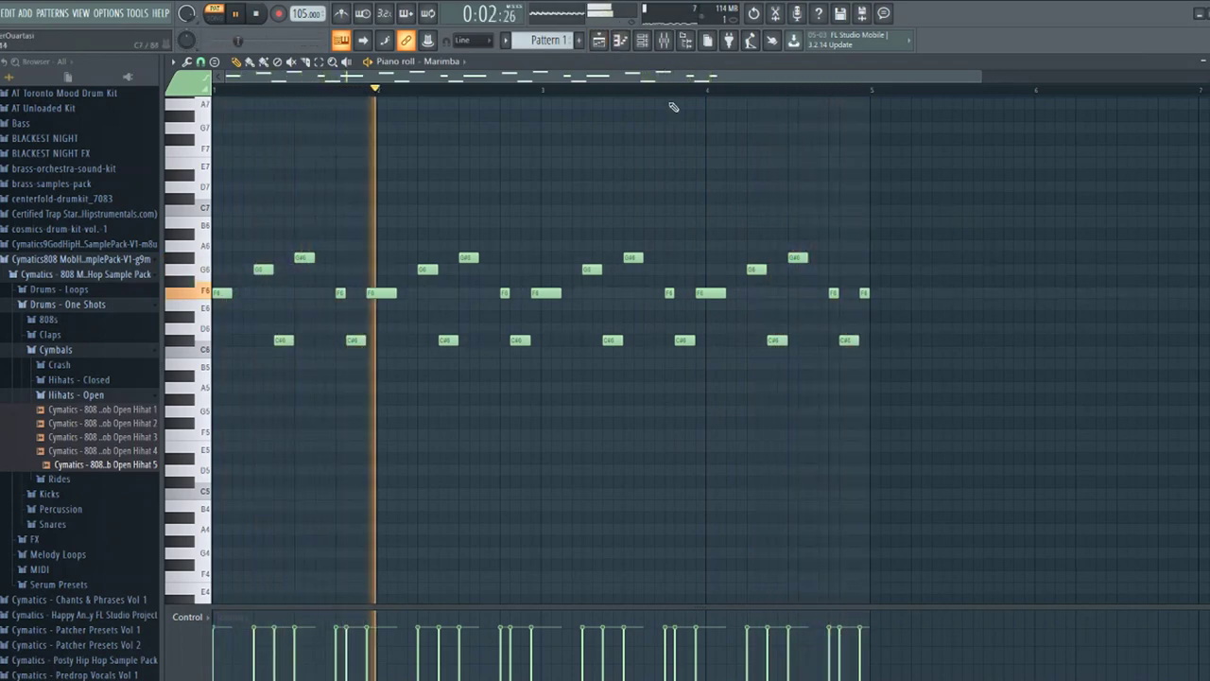
Add a Sylenth1 [64bit] instrument to the channel rack
{"action": "left_click", "coordinate": [628, 43]}
{"action": "left_click", "coordinate": [643, 42]}
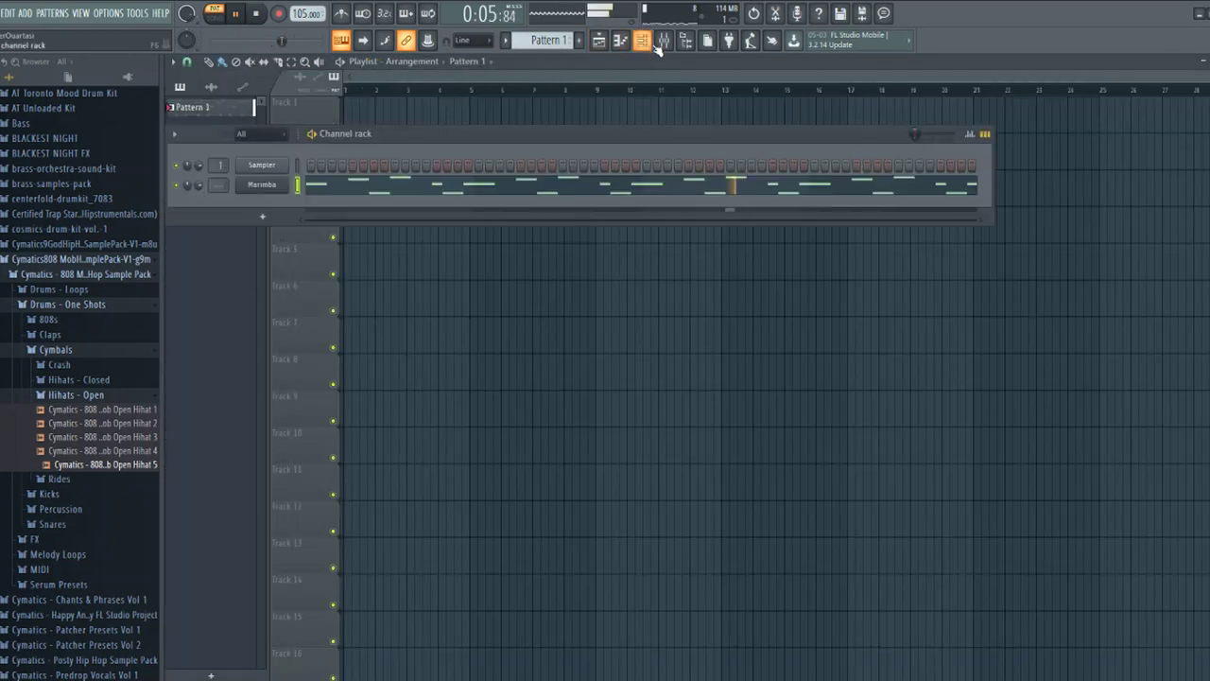
{"action": "left_click", "coordinate": [263, 209]}
{"action": "left_click", "coordinate": [276, 28]}
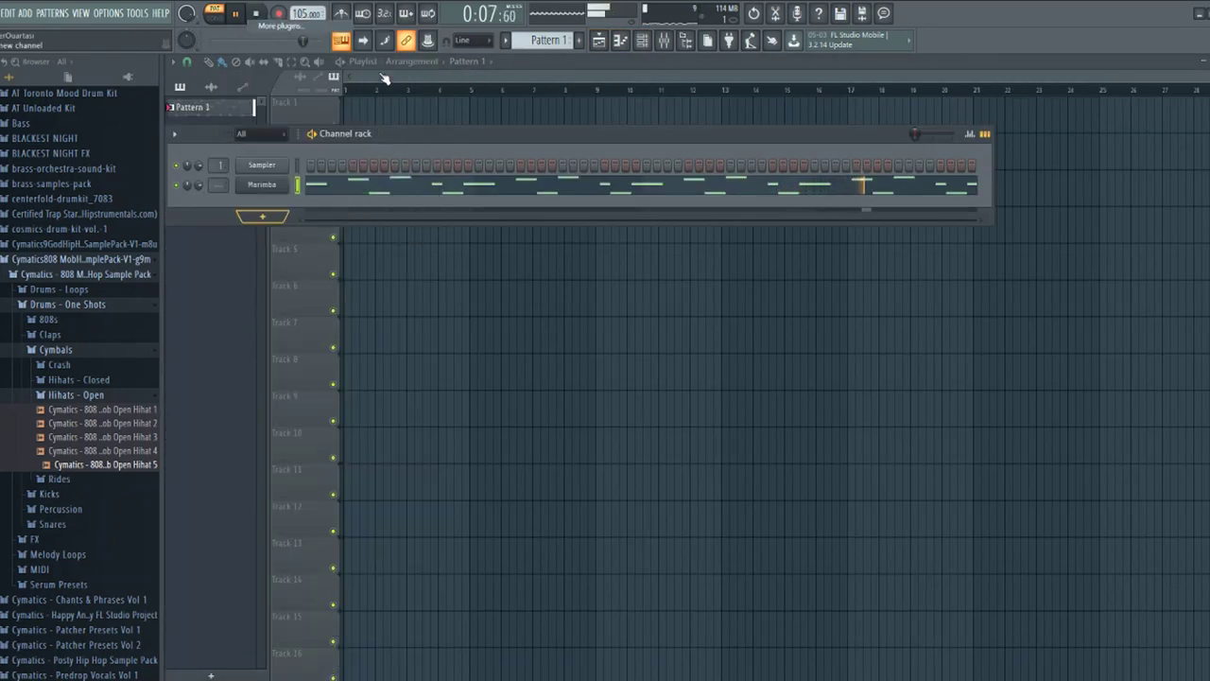
{"action": "scroll", "coordinate": [520, 153], "scroll_direction": "down", "scroll_amount": 3}
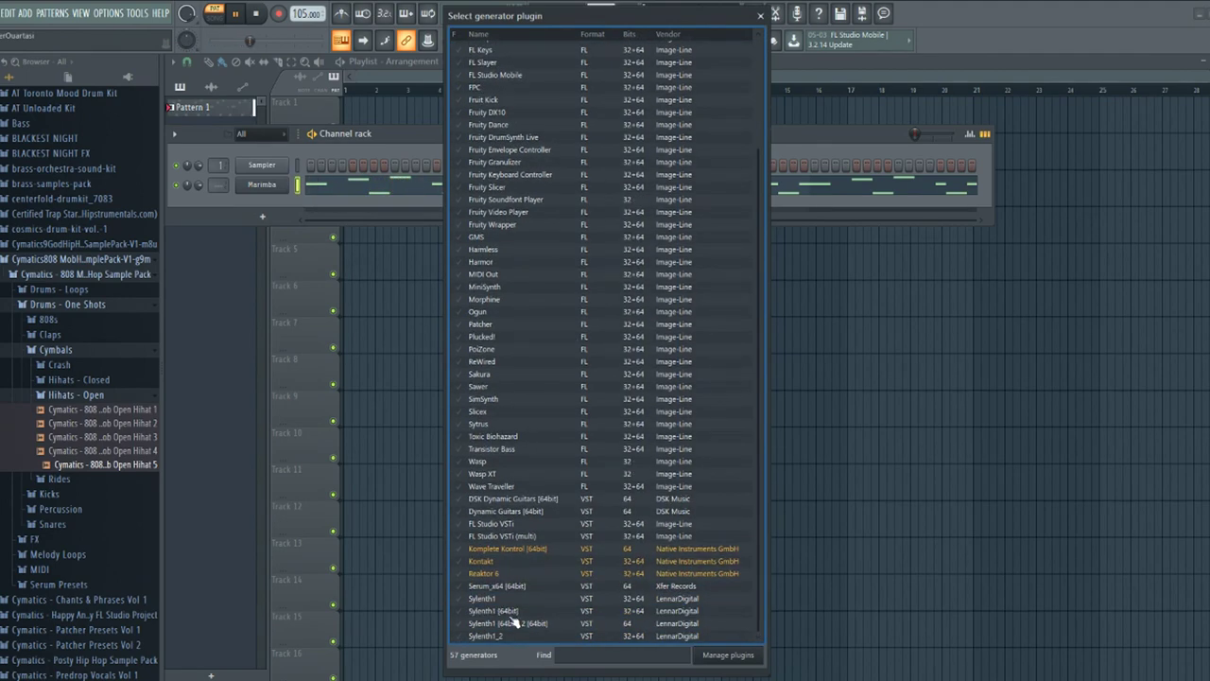
{"action": "double_click", "coordinate": [510, 612]}
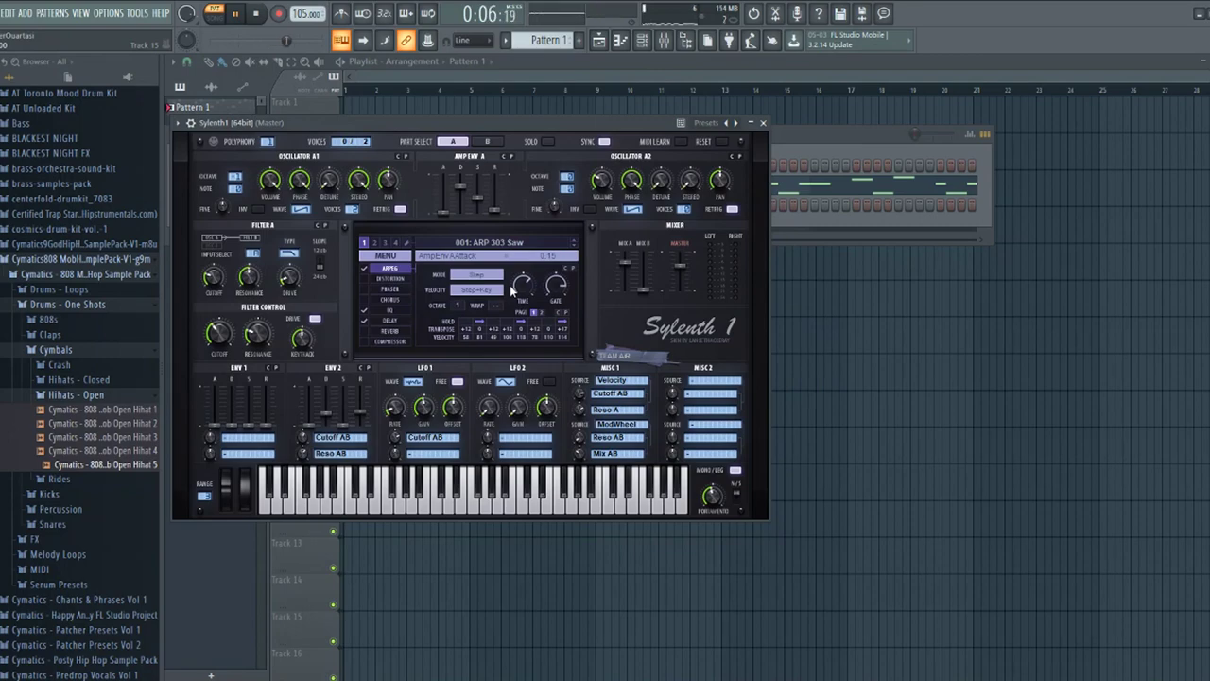
Load the LD ArabFlute preset in Sylenth1 and close the plugin window
{"action": "left_click", "coordinate": [708, 123]}
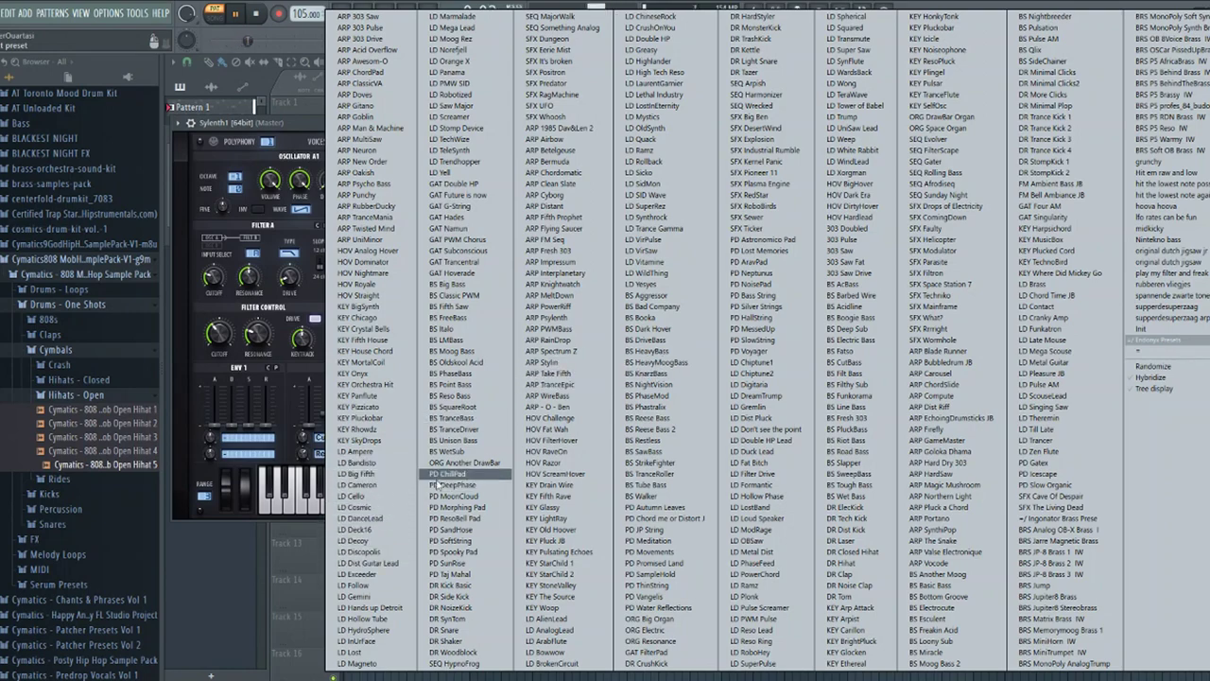
{"action": "left_click", "coordinate": [556, 641]}
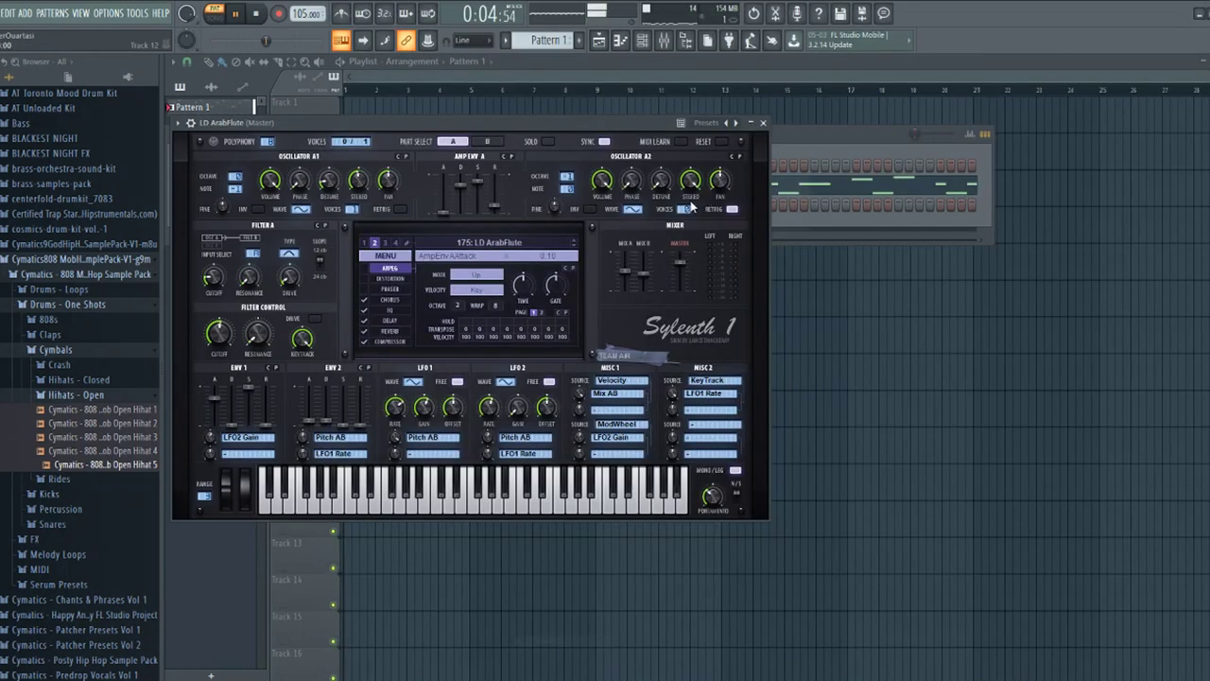
{"action": "left_click", "coordinate": [765, 124]}
Copy all the Marimba notes into the LD ArabFlute piano roll and play both instruments together
{"action": "left_click", "coordinate": [339, 190]}
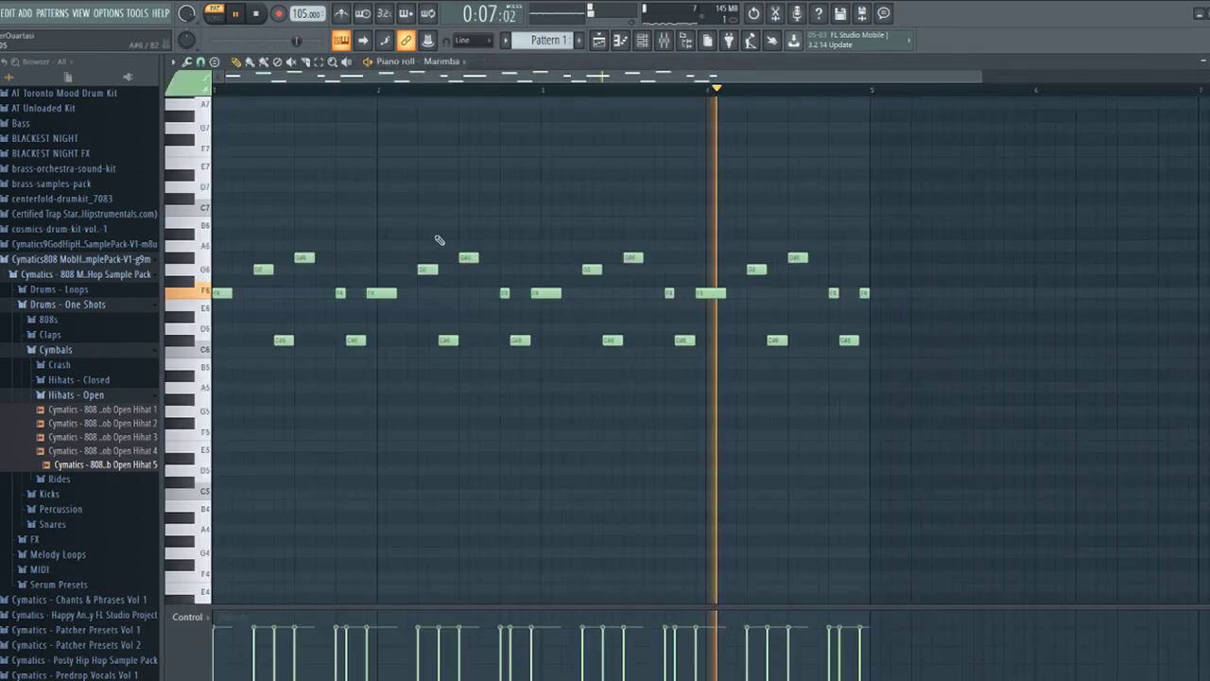
{"action": "key", "text": "ctrl+a"}
{"action": "left_click", "coordinate": [599, 40]}
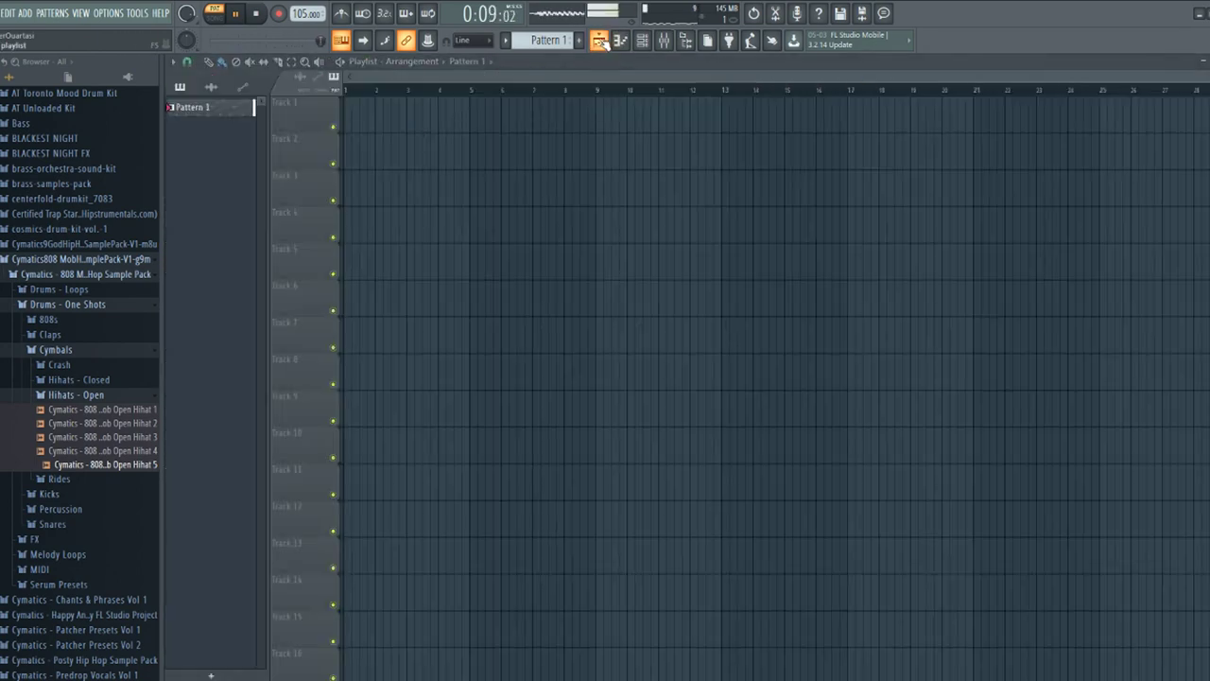
{"action": "left_click", "coordinate": [645, 41]}
{"action": "right_click", "coordinate": [284, 200]}
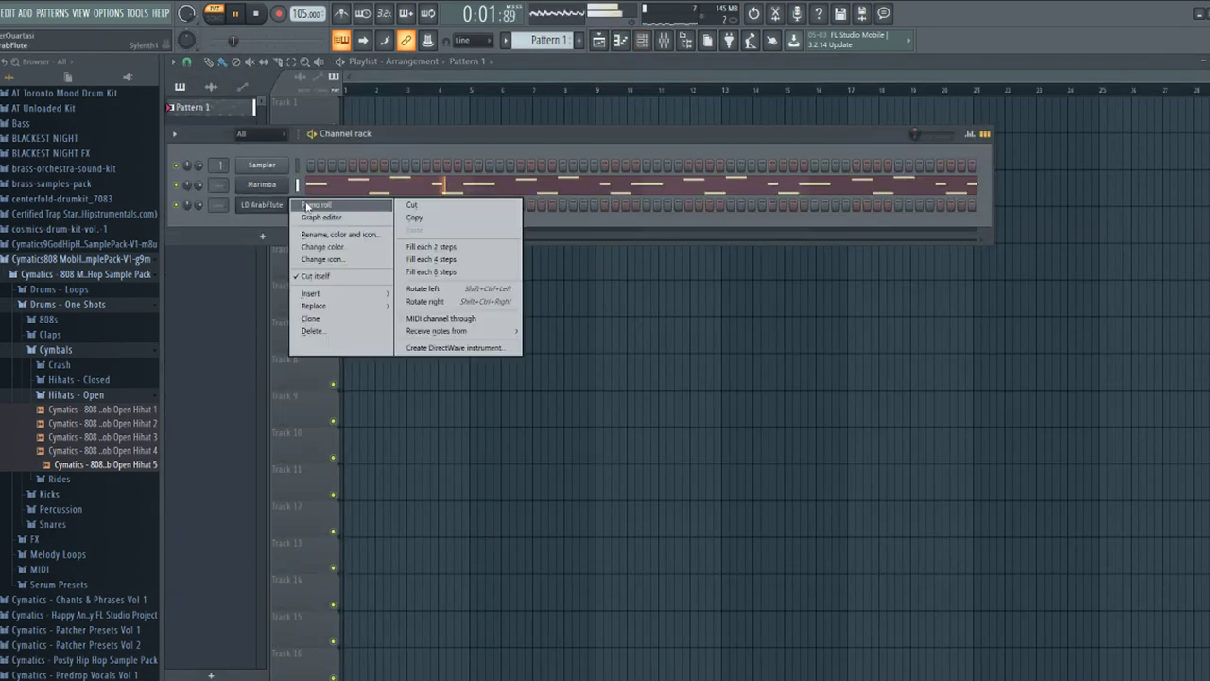
{"action": "left_click", "coordinate": [310, 204]}
{"action": "key", "text": "space"}
{"action": "key", "text": "space"}
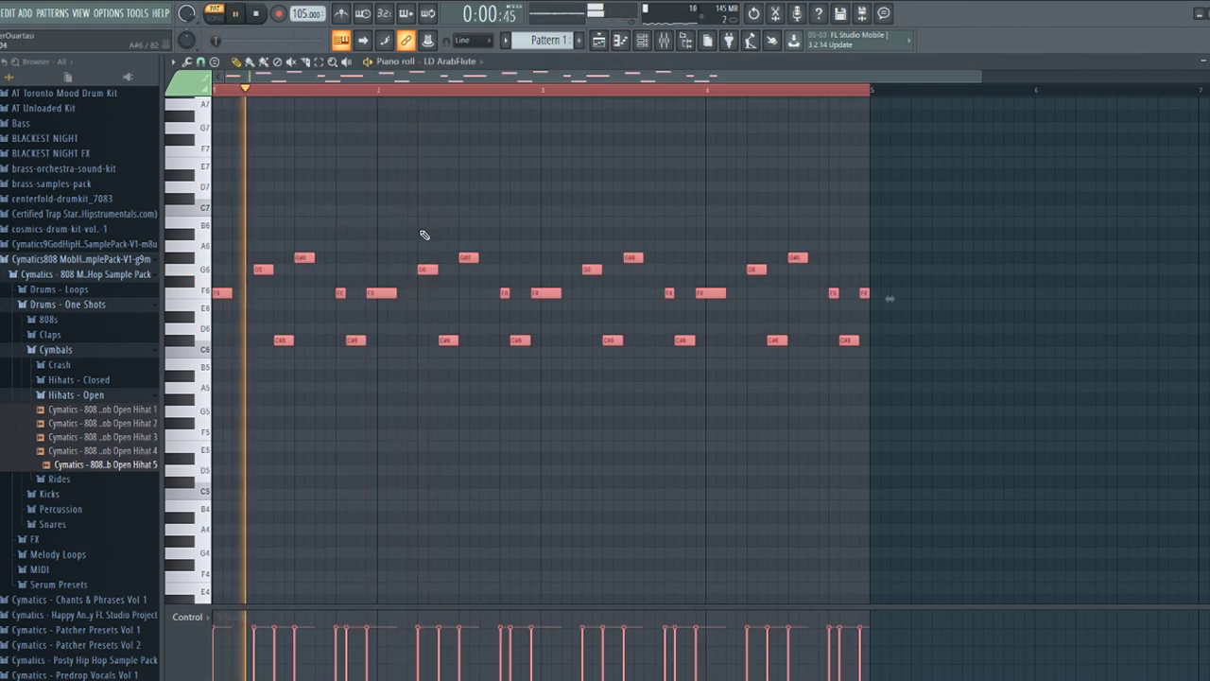
Delete the unused Sampler channel from the channel rack
{"action": "left_click", "coordinate": [645, 41]}
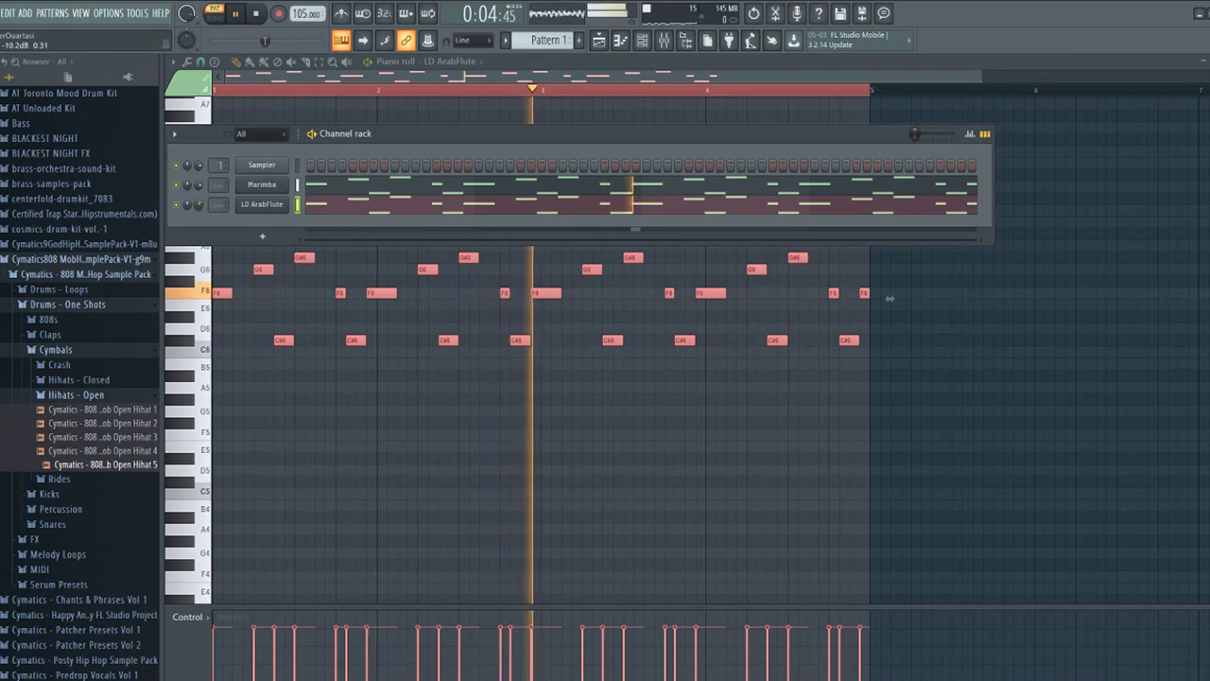
{"action": "right_click", "coordinate": [284, 203]}
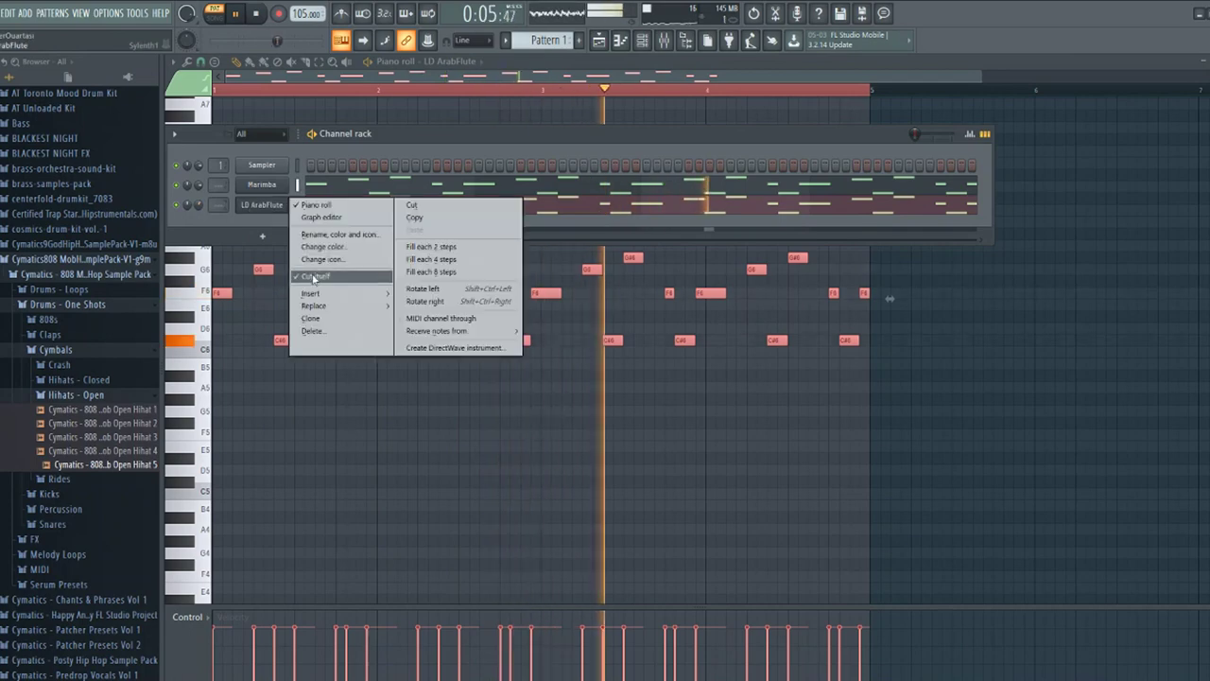
{"action": "left_click", "coordinate": [402, 136]}
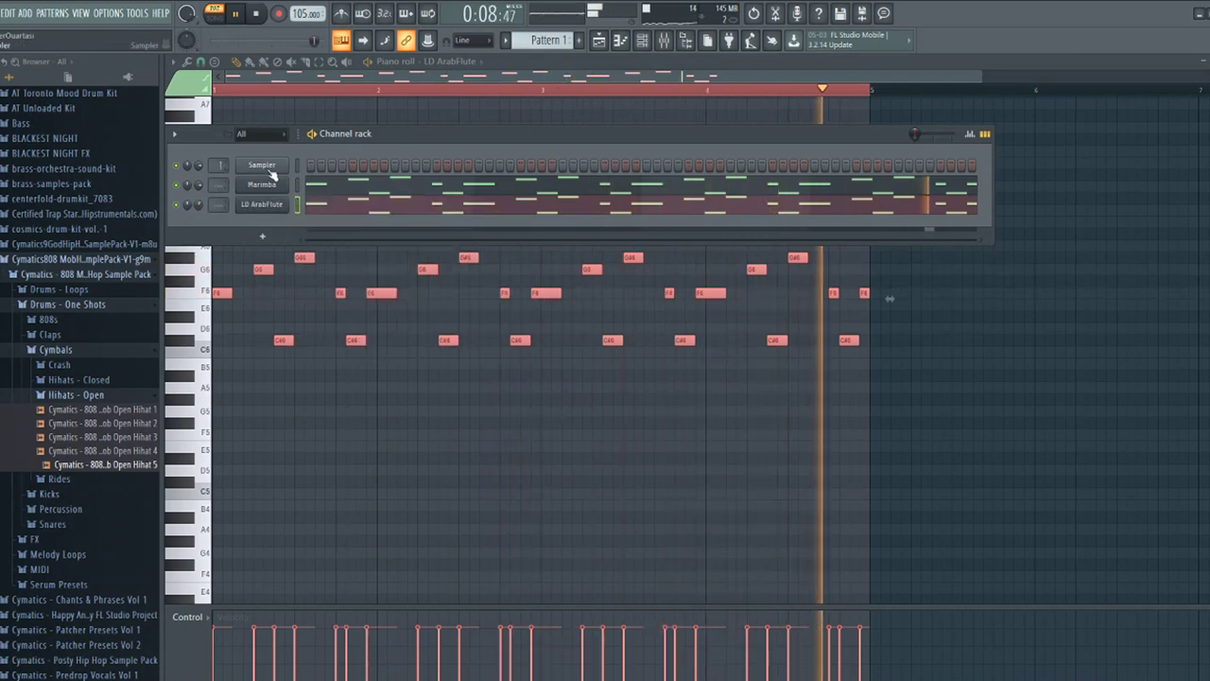
{"action": "right_click", "coordinate": [272, 174]}
{"action": "left_click", "coordinate": [326, 301]}
{"action": "left_click", "coordinate": [662, 379]}
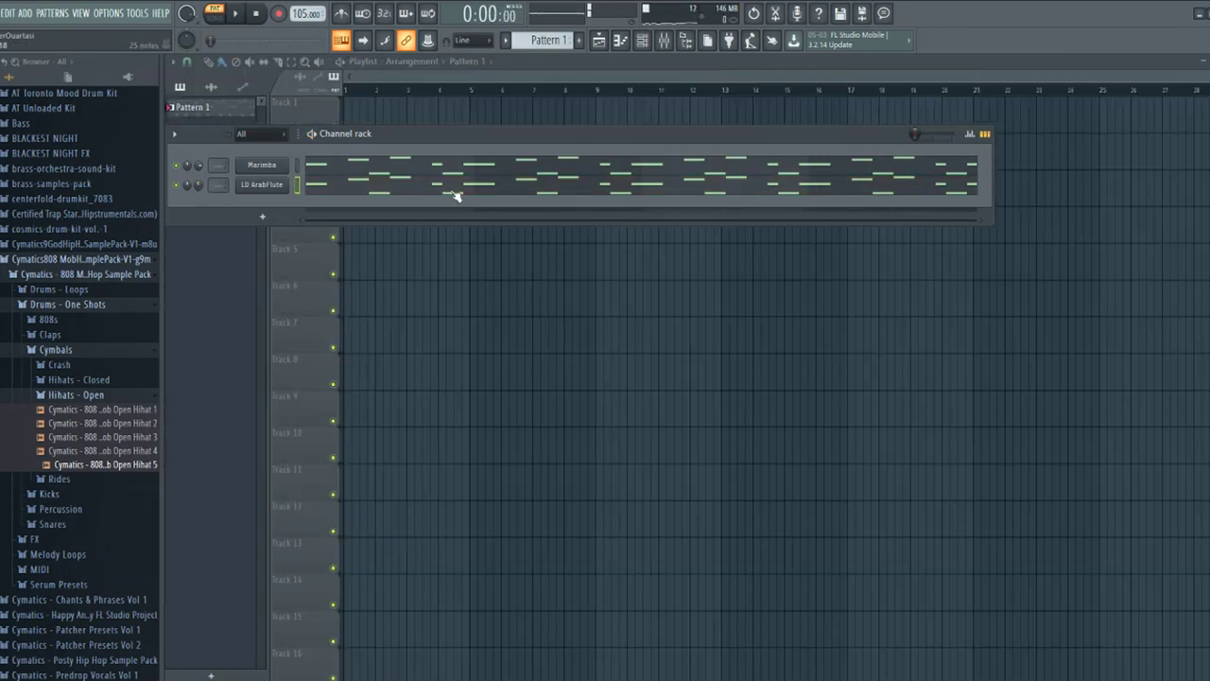
Transpose all LD ArabFlute notes down one octave, play the pattern, and close the piano roll
{"action": "left_click", "coordinate": [459, 198]}
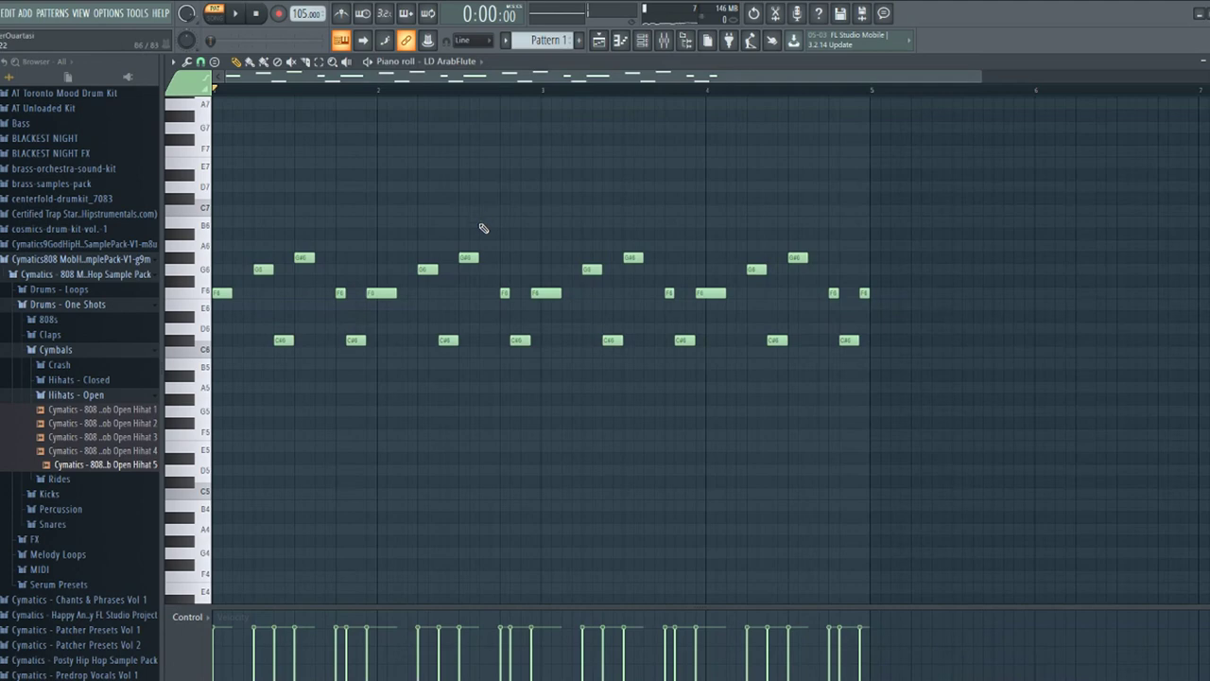
{"action": "key", "text": "ctrl+a"}
{"action": "key", "text": "ctrl+Down"}
{"action": "key", "text": "space"}
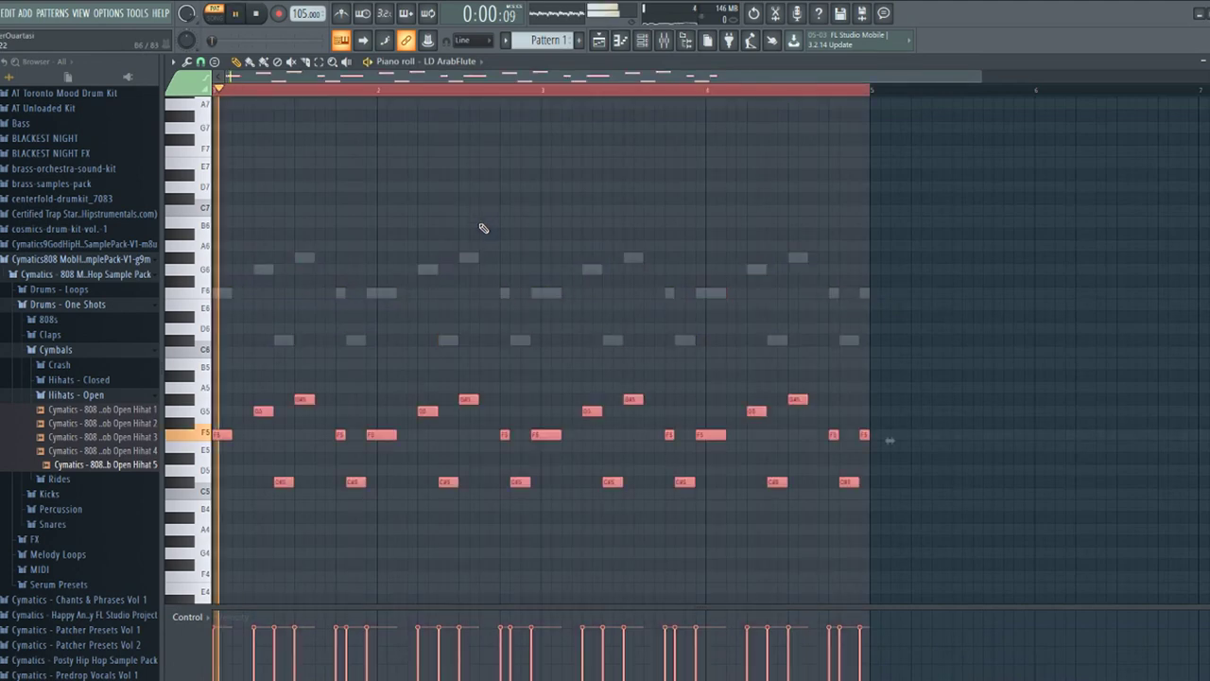
{"action": "left_click", "coordinate": [621, 42]}
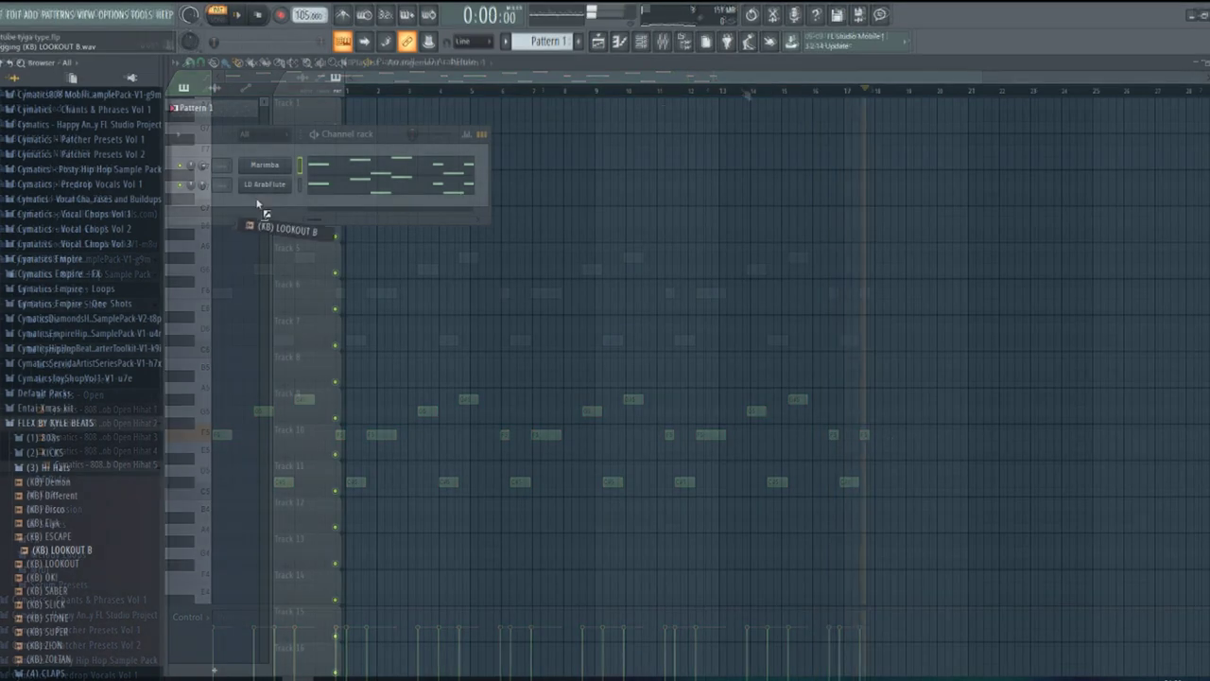
Add a (KB) LOOKOUT hi-hat channel to the rack and fill it on every two steps across the pattern
{"action": "right_click", "coordinate": [279, 203]}
{"action": "left_click", "coordinate": [461, 262]}
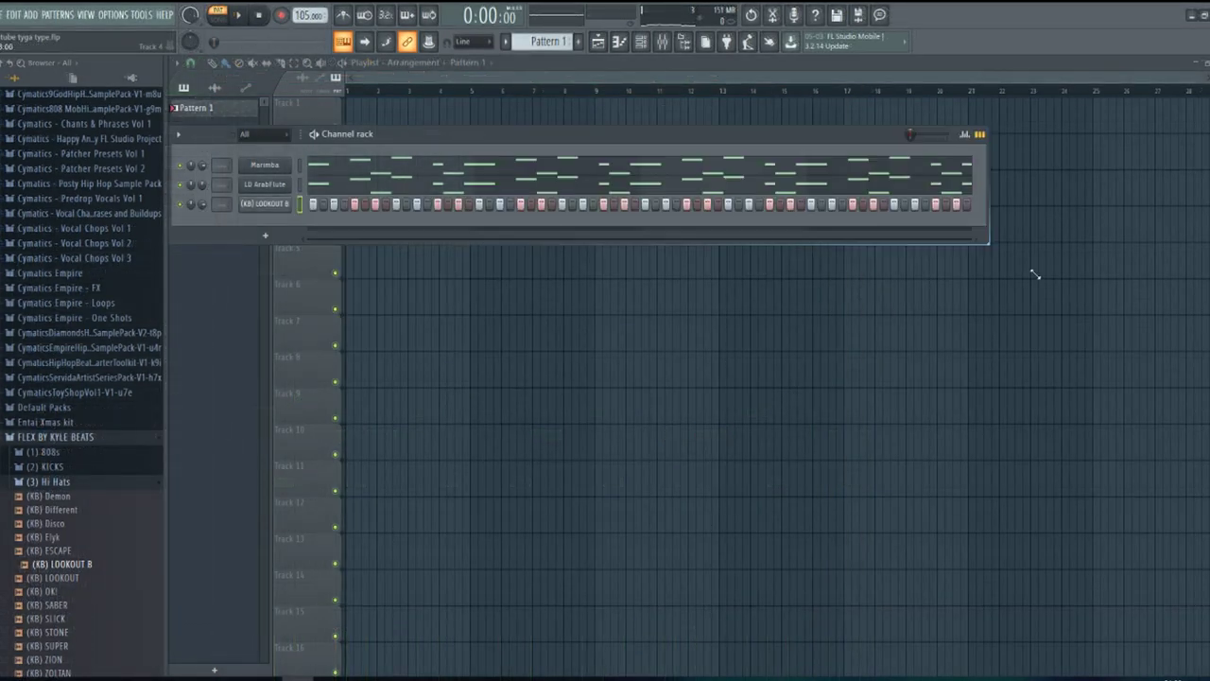
{"action": "left_click", "coordinate": [277, 203]}
{"action": "key", "text": "Escape"}
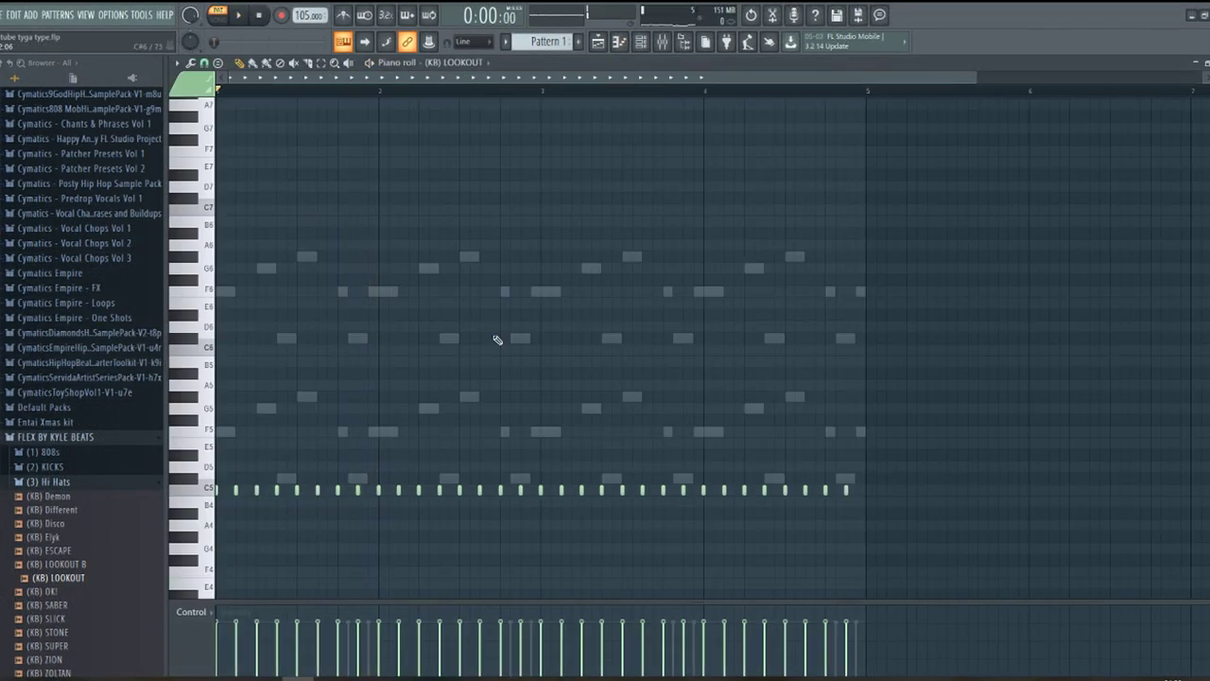
Transpose all (KB) LOOKOUT hi-hat notes up one semitone in the piano roll and play the pattern briefly
{"action": "key", "text": "ctrl+a"}
{"action": "key", "text": "Up"}
{"action": "key", "text": "space"}
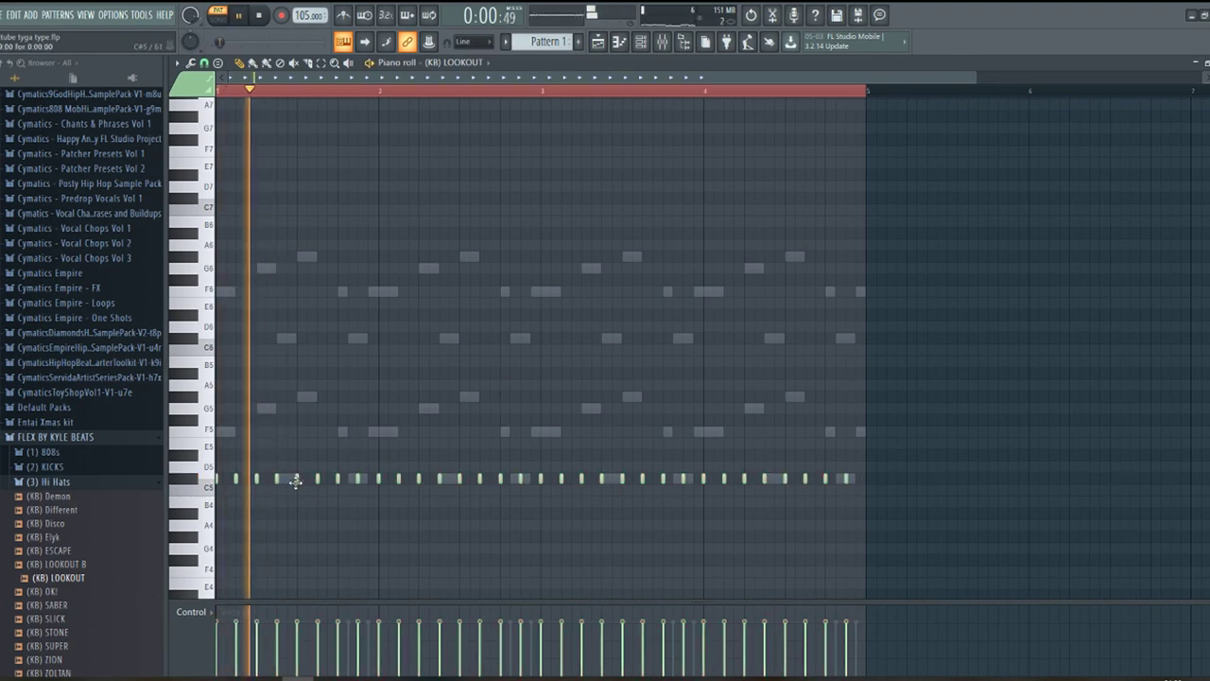
{"action": "key", "text": "space"}
Add in-between hi-hat hits in the second half of bar 1 and lower alternate hits' velocities to about 60%
{"action": "left_click_drag", "start_coordinate": [311, 484], "coordinate": [352, 489]}
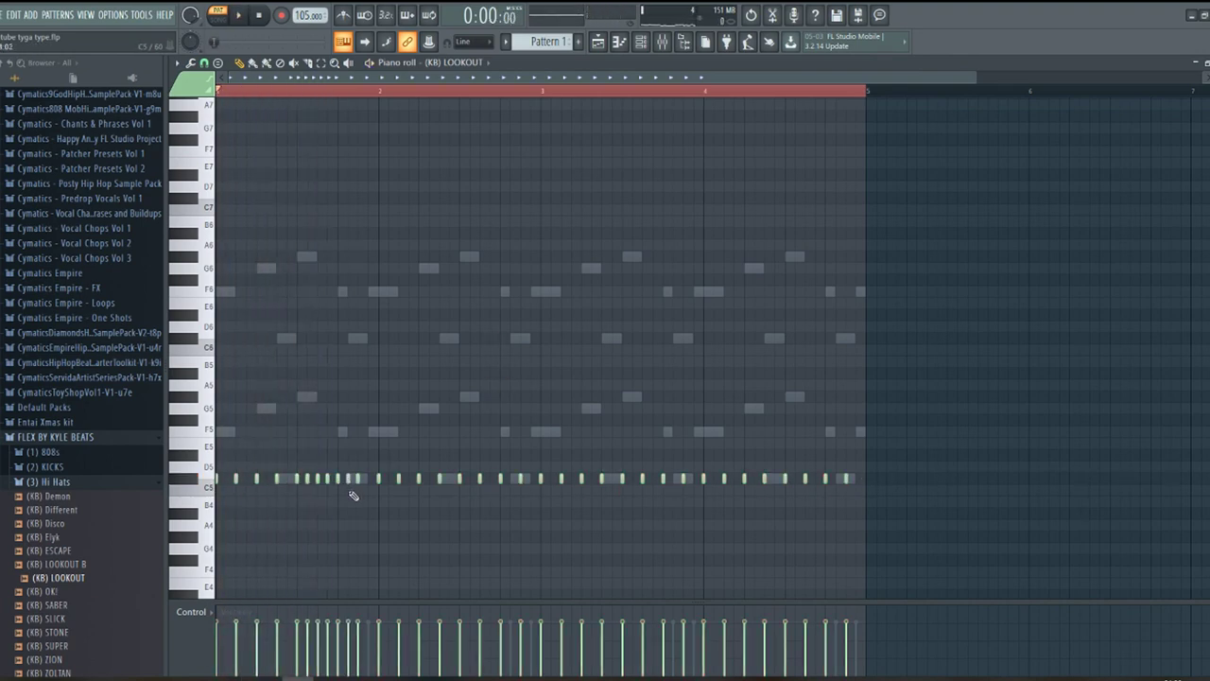
{"action": "key", "text": "space"}
{"action": "key", "text": "space"}
{"action": "key", "text": "space"}
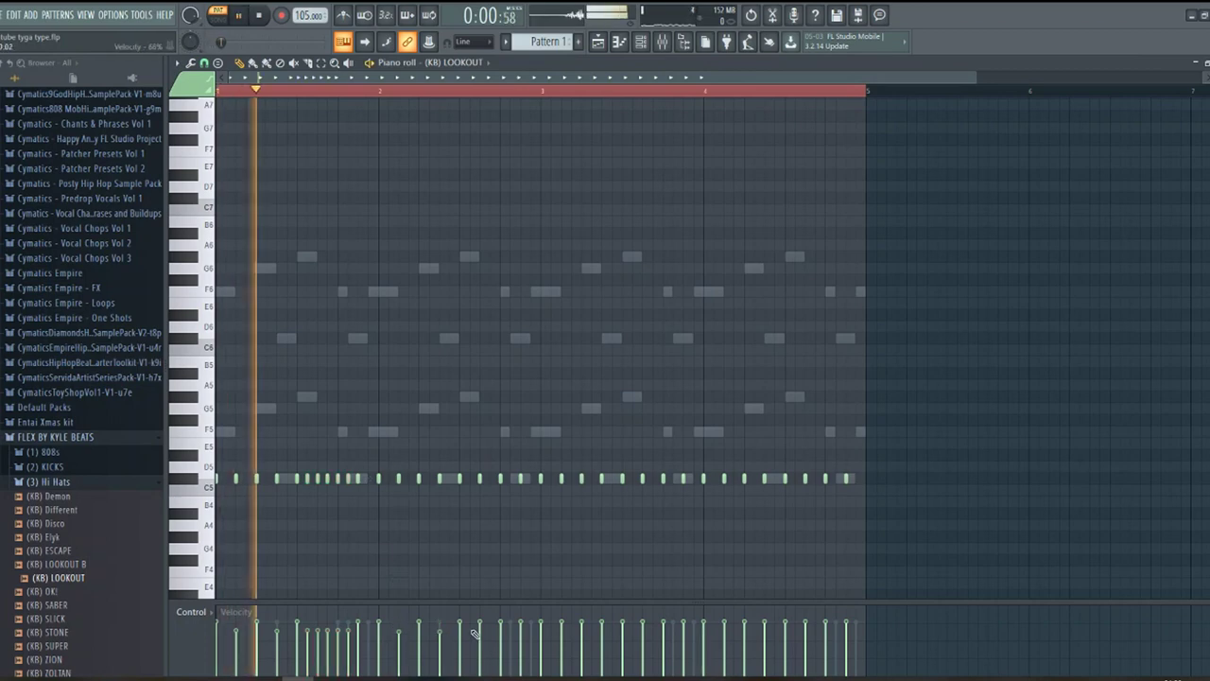
{"action": "key", "text": "space"}
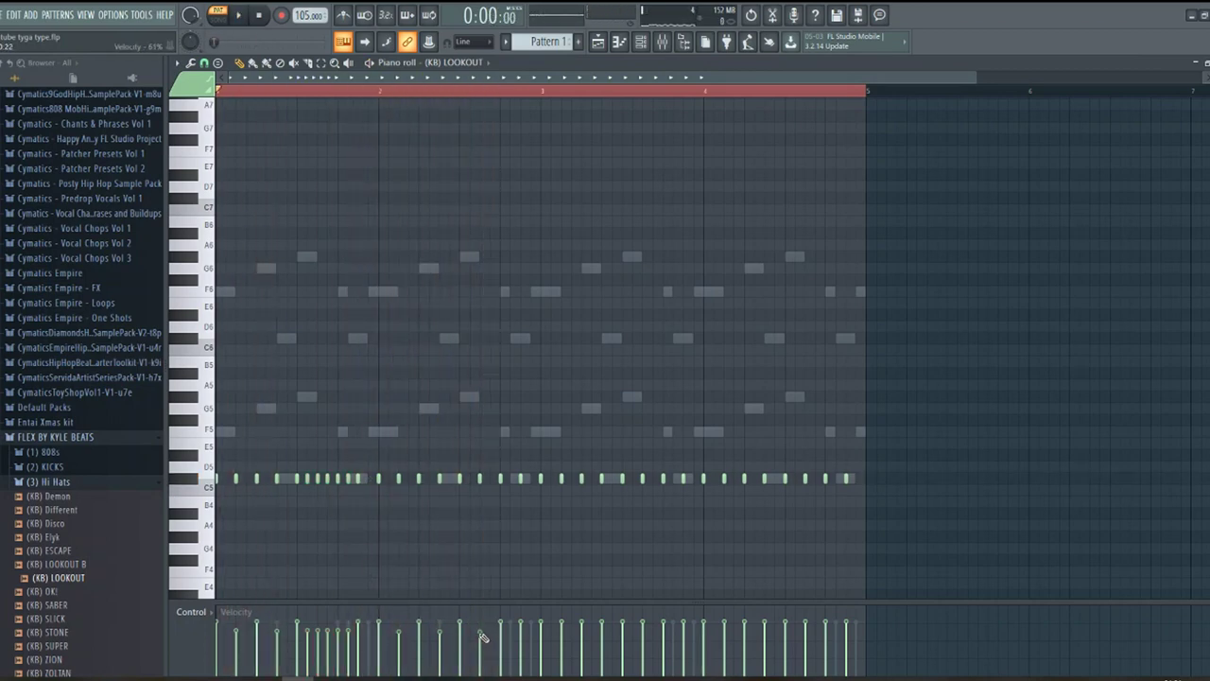
Add a five-note hi-hat roll on F4 in bar 2 and ramp its velocities upward
{"action": "scroll", "coordinate": [426, 85], "scroll_direction": "up", "scroll_amount": 3}
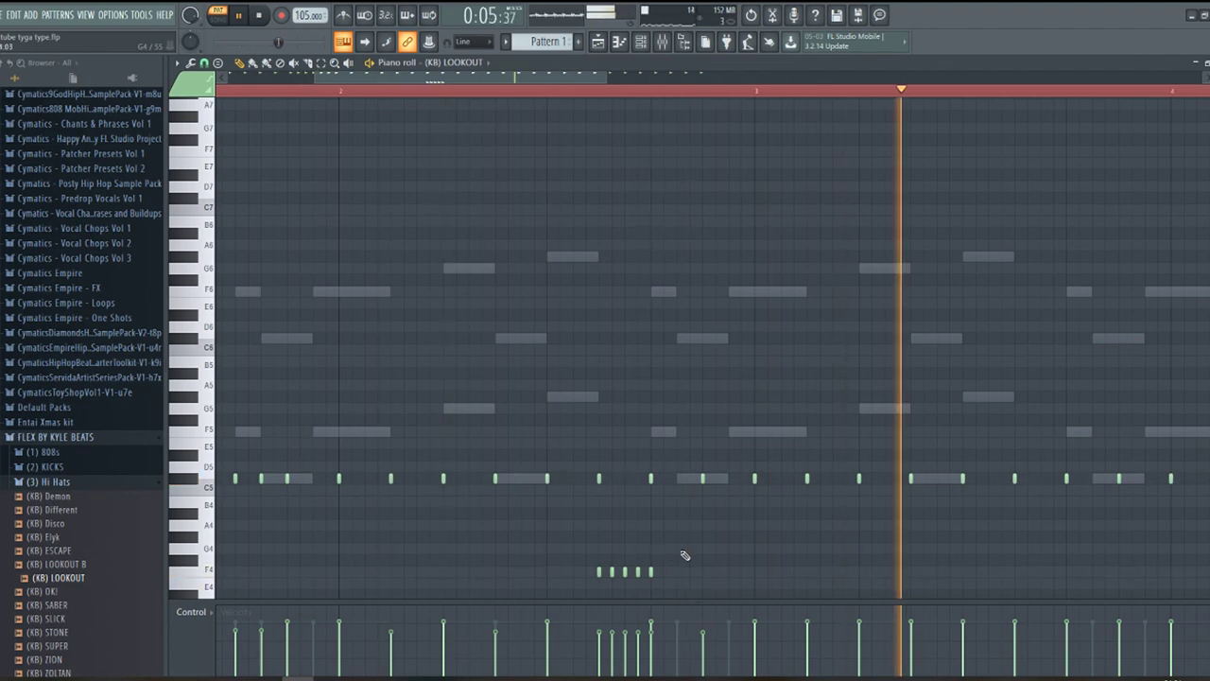
{"action": "left_click_drag", "start_coordinate": [599, 662], "coordinate": [652, 624]}
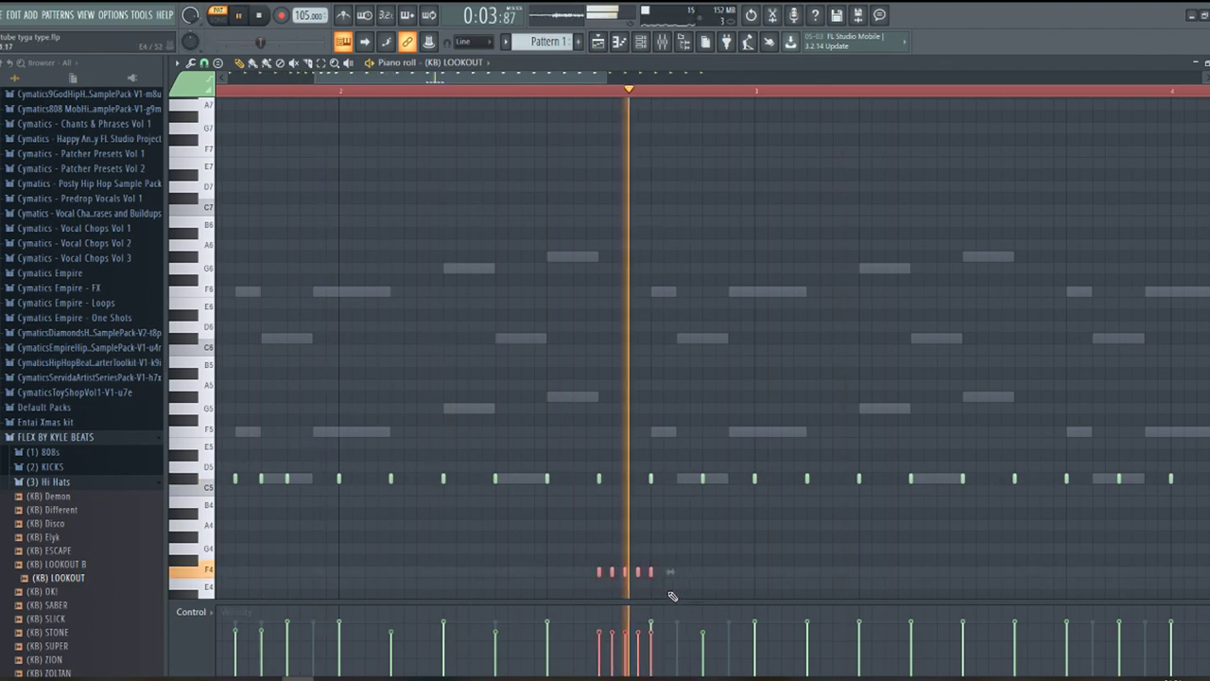
{"action": "left_click_drag", "start_coordinate": [601, 74], "coordinate": [645, 76]}
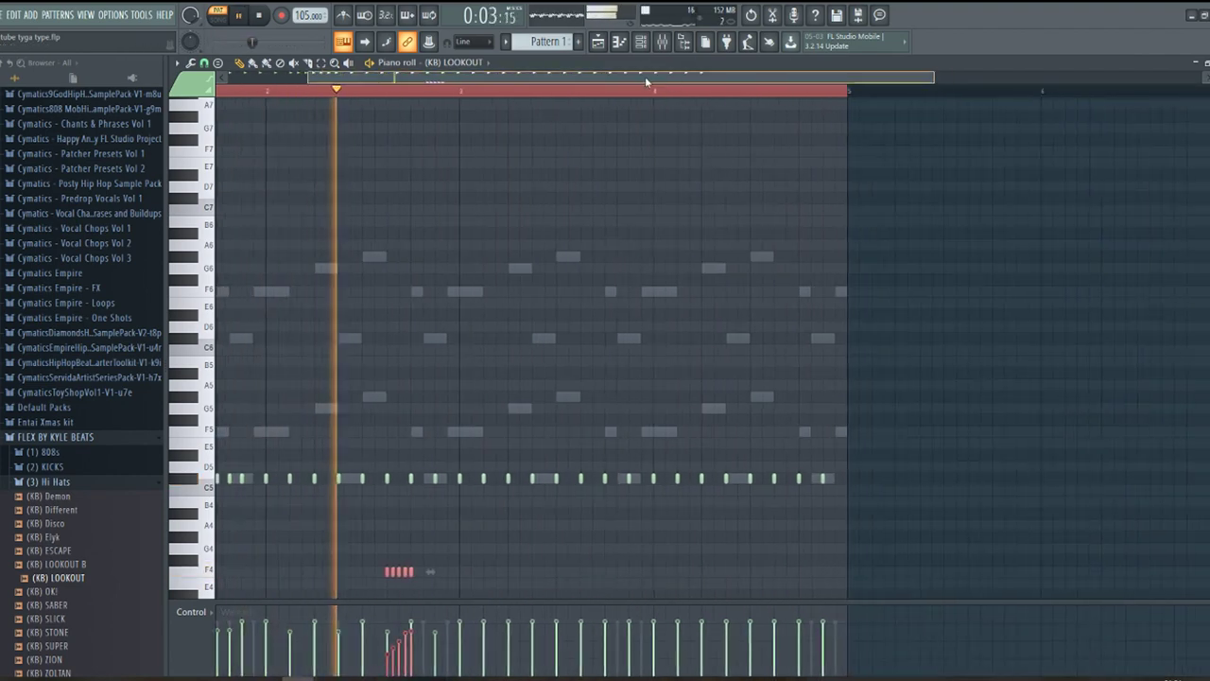
Delete the hi-hat notes in bars 3 and 4 and duplicate the first two bars in their place
{"action": "key", "text": "space"}
{"action": "left_click_drag", "start_coordinate": [521, 469], "coordinate": [883, 503]}
{"action": "key", "text": "Delete"}
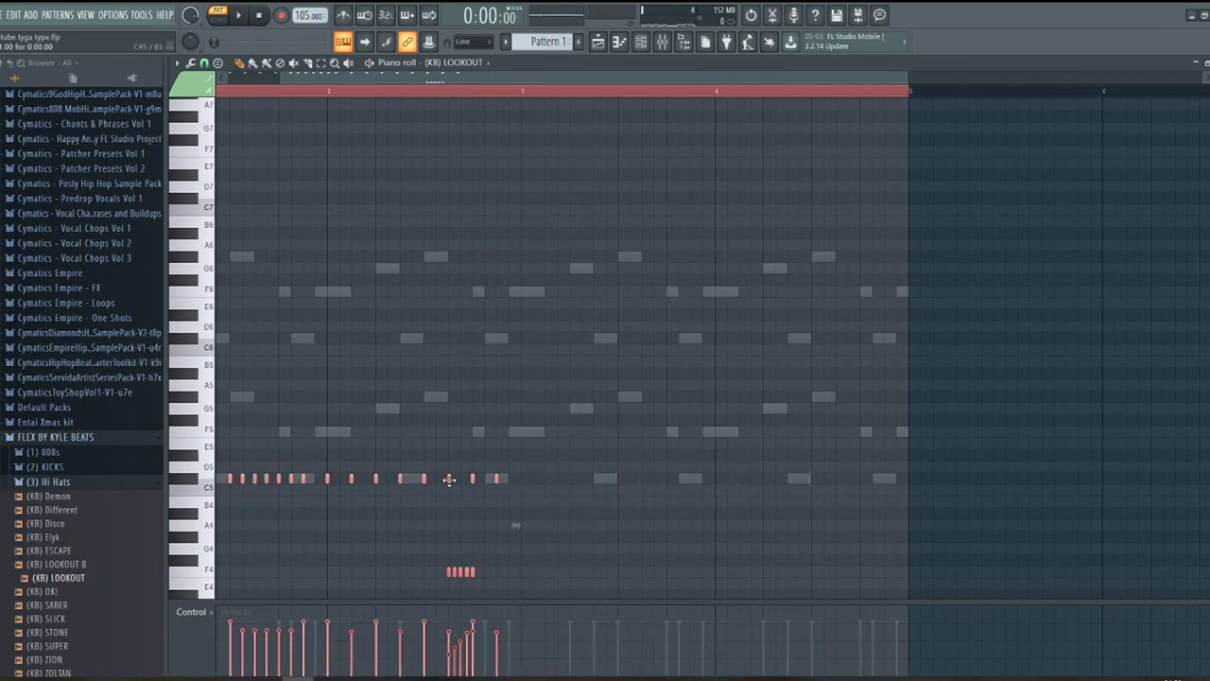
{"action": "key", "text": "ctrl+b"}
Pan the F4 hi-hat rolls right and alternate the last three hits of bars 1 and 3 between right and left
{"action": "left_click", "coordinate": [191, 612]}
{"action": "left_click", "coordinate": [255, 656]}
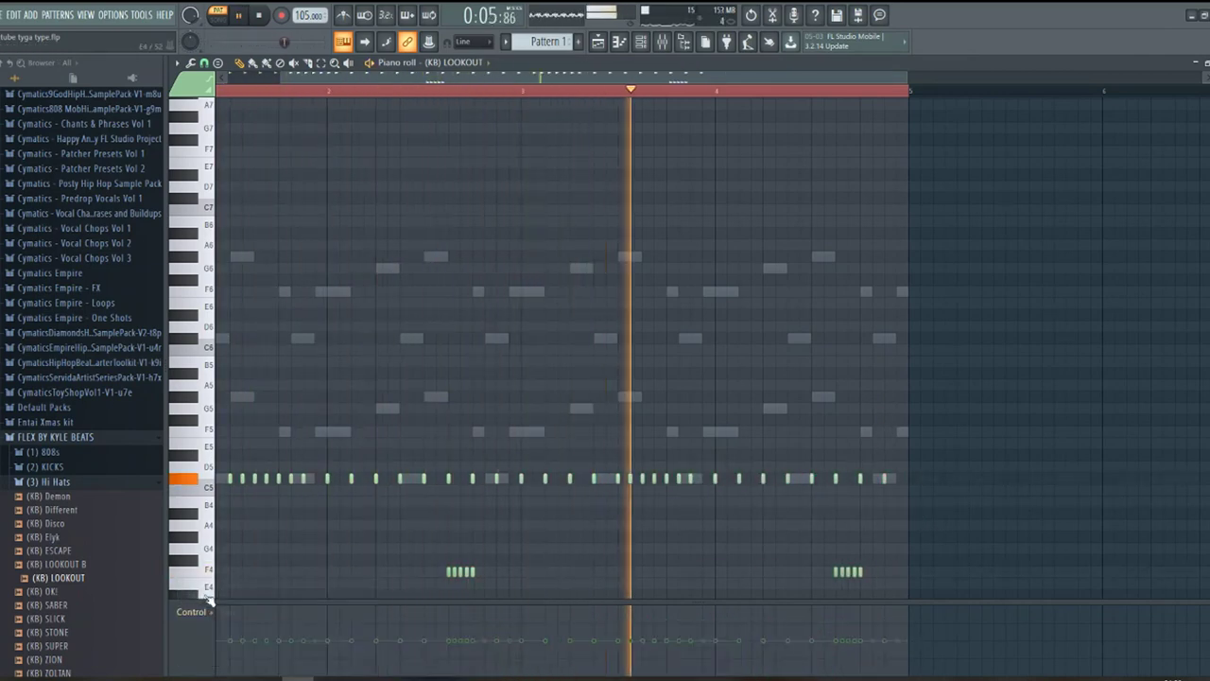
{"action": "scroll", "coordinate": [208, 82], "scroll_direction": "up", "scroll_amount": 2}
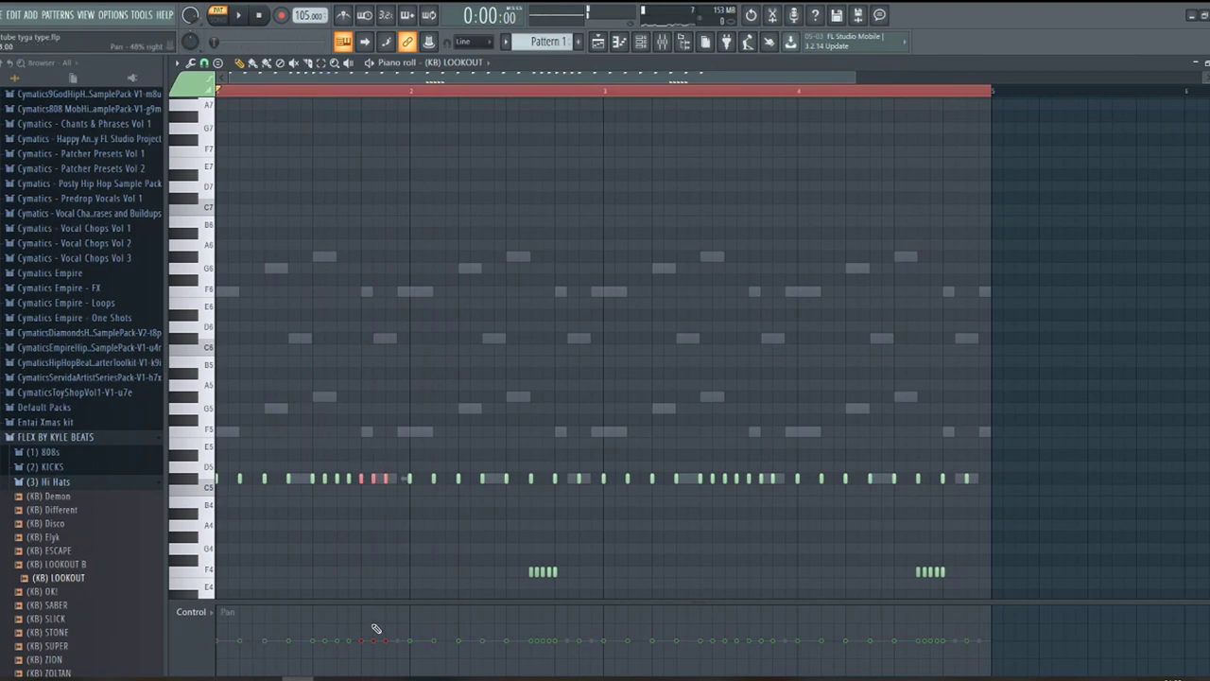
{"action": "key", "text": "space"}
{"action": "left_click", "coordinate": [385, 626]}
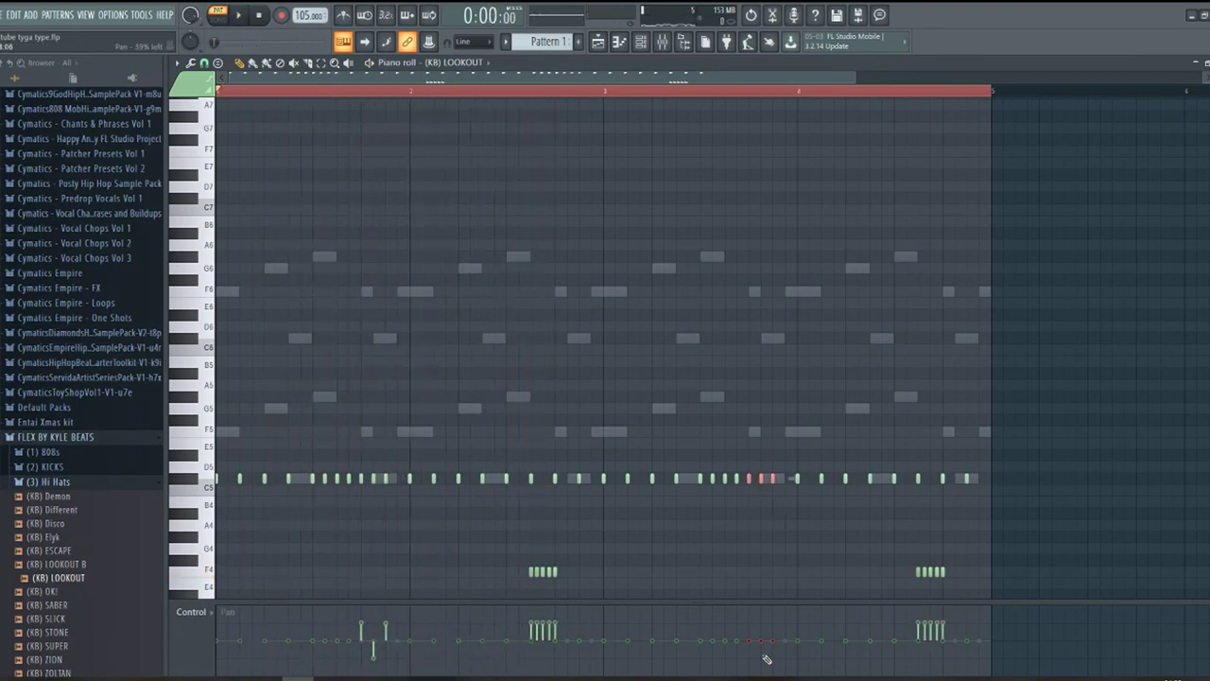
{"action": "key", "text": "space"}
Return to the channel rack, check the time shift setting of the (KB) LOOKOUT channel, and close its window
{"action": "left_click", "coordinate": [598, 40]}
{"action": "left_click", "coordinate": [640, 41]}
{"action": "left_click", "coordinate": [249, 204]}
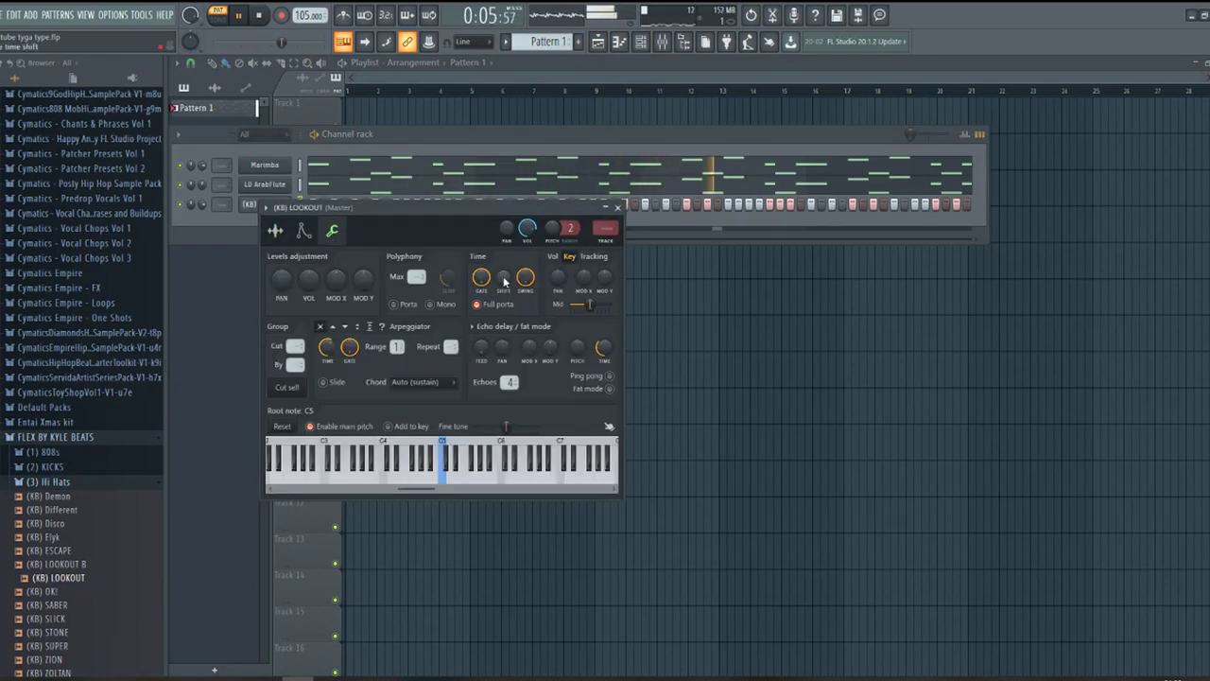
{"action": "left_click", "coordinate": [618, 207]}
Load the alone (clap) sample from the centerfold drumkit's Claps folder as a new channel
{"action": "left_click", "coordinate": [57, 395]}
{"action": "left_click", "coordinate": [65, 380]}
{"action": "left_click", "coordinate": [64, 367]}
{"action": "left_click", "coordinate": [64, 359]}
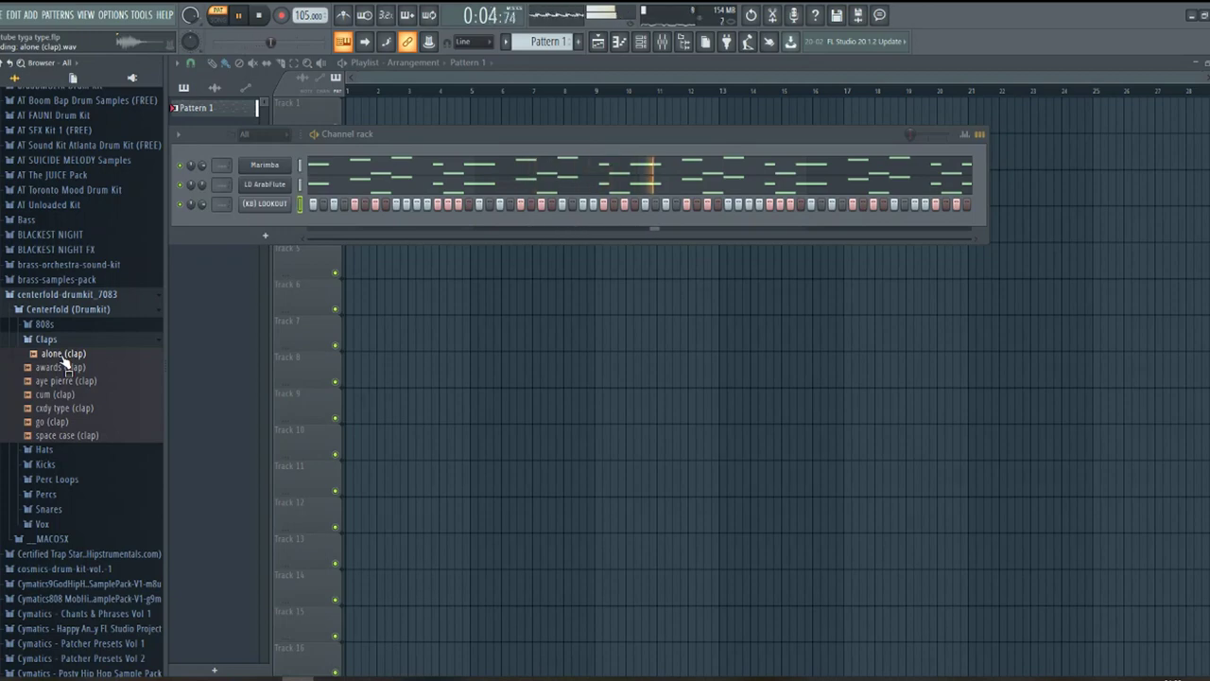
{"action": "left_click_drag", "start_coordinate": [66, 363], "coordinate": [269, 225]}
Enable Cut itself for the alone (clap) channel, then open its channel settings and close them again
{"action": "right_click", "coordinate": [283, 223]}
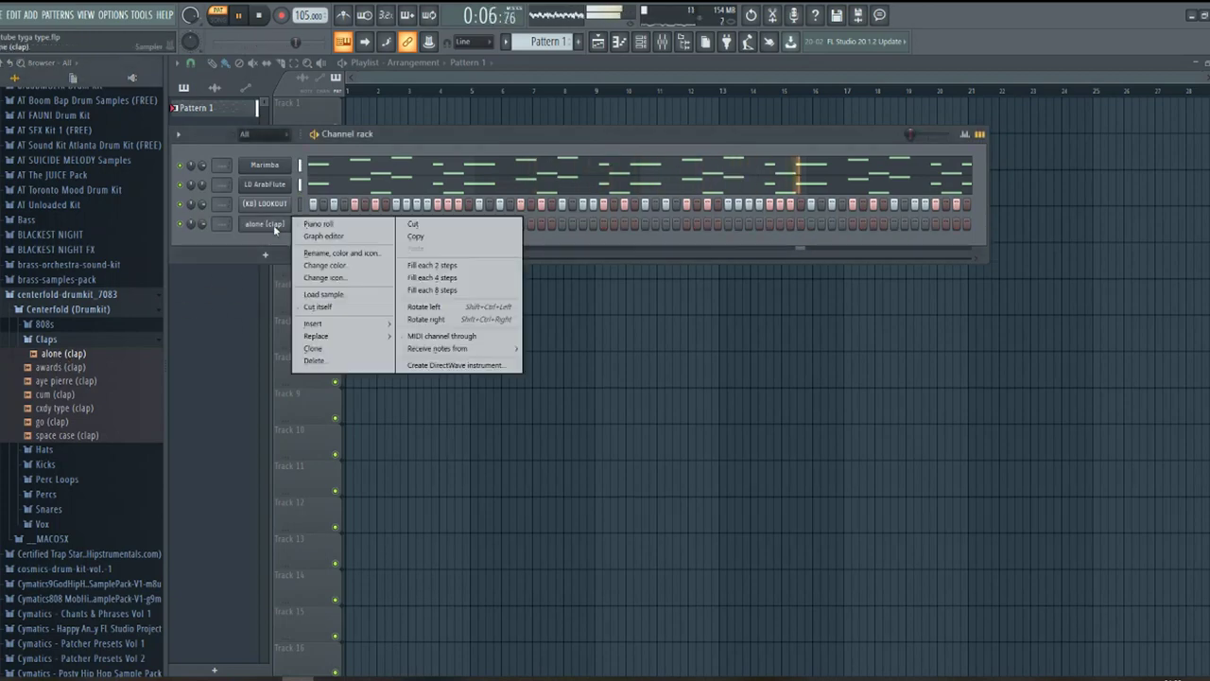
{"action": "left_click", "coordinate": [320, 307]}
{"action": "left_click", "coordinate": [265, 224]}
{"action": "right_click", "coordinate": [530, 301]}
{"action": "left_click", "coordinate": [558, 312]}
{"action": "key", "text": "Escape"}
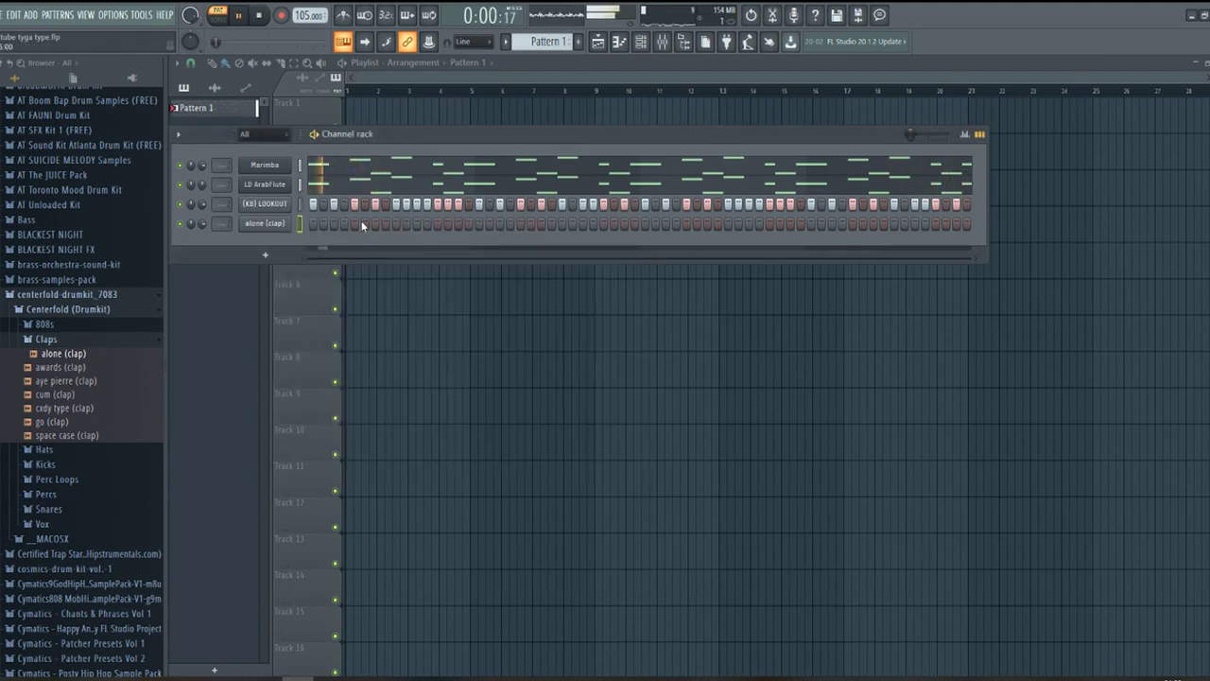
Place alone (clap) hits on every eighth step starting from step 5 through the whole pattern
{"action": "left_click", "coordinate": [436, 224]}
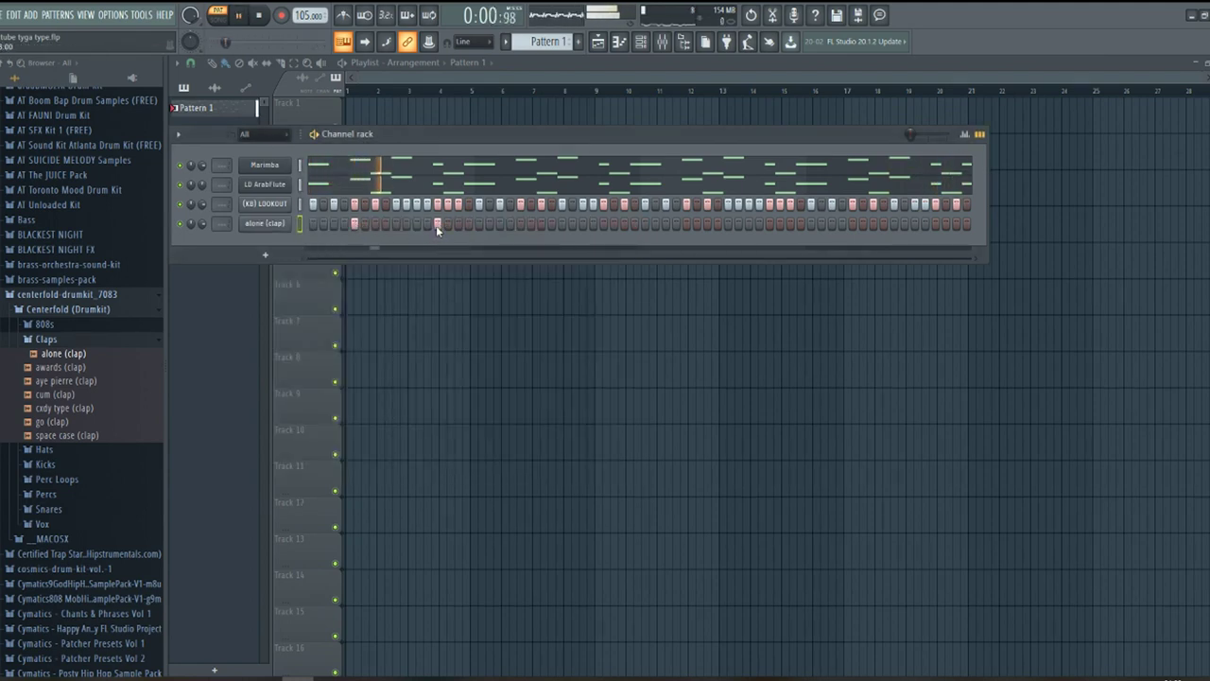
{"action": "left_click", "coordinate": [519, 224]}
{"action": "left_click", "coordinate": [603, 224]}
{"action": "left_click", "coordinate": [685, 224]}
{"action": "left_click", "coordinate": [769, 224]}
{"action": "left_click", "coordinate": [852, 224]}
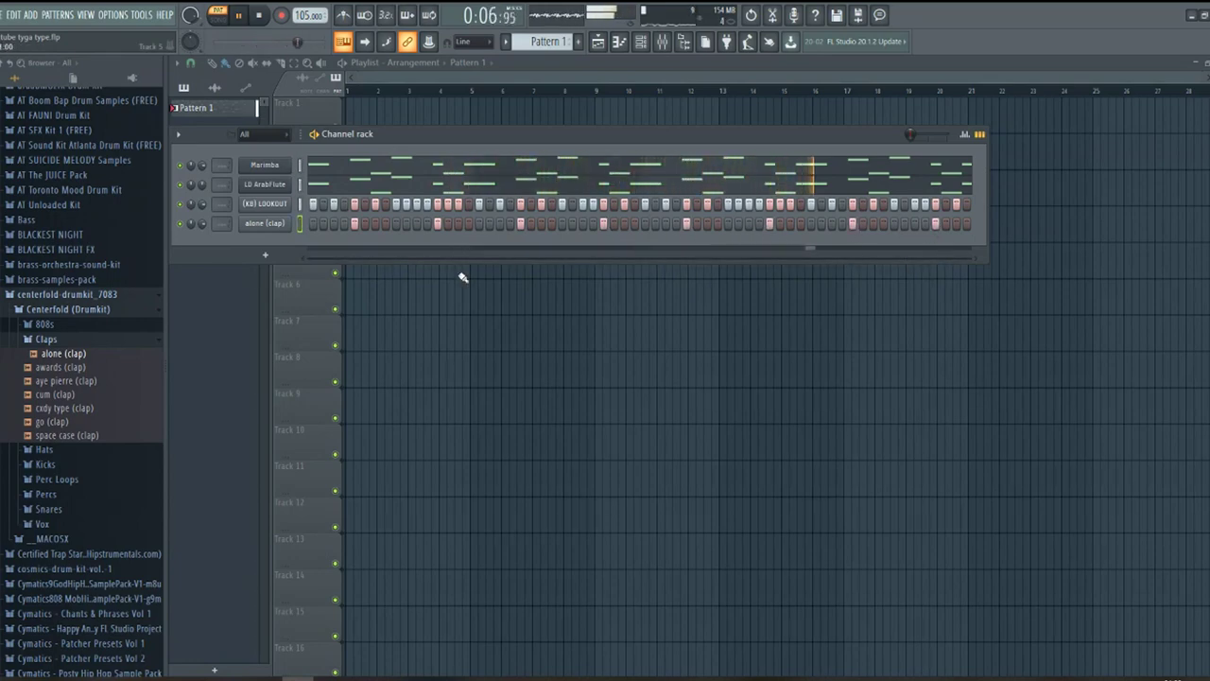
Transpose all alone (clap) notes up one semitone in the piano roll and return to the channel rack
{"action": "right_click", "coordinate": [286, 223]}
{"action": "left_click", "coordinate": [318, 225]}
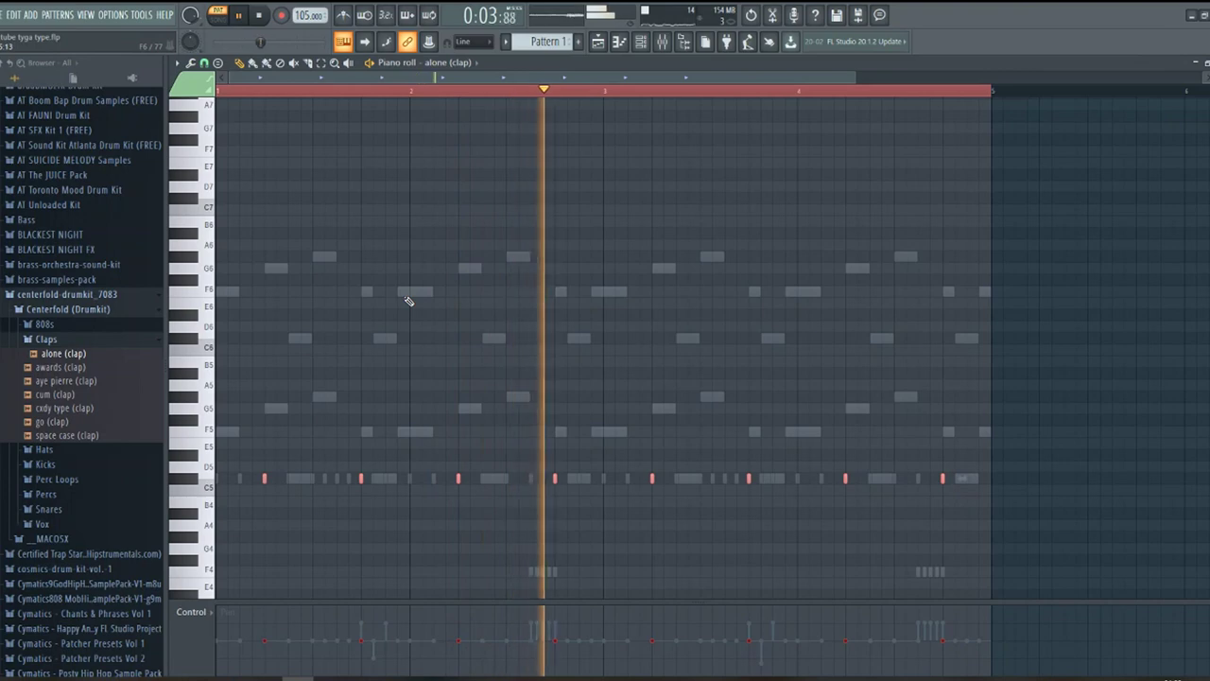
{"action": "key", "text": "F5"}
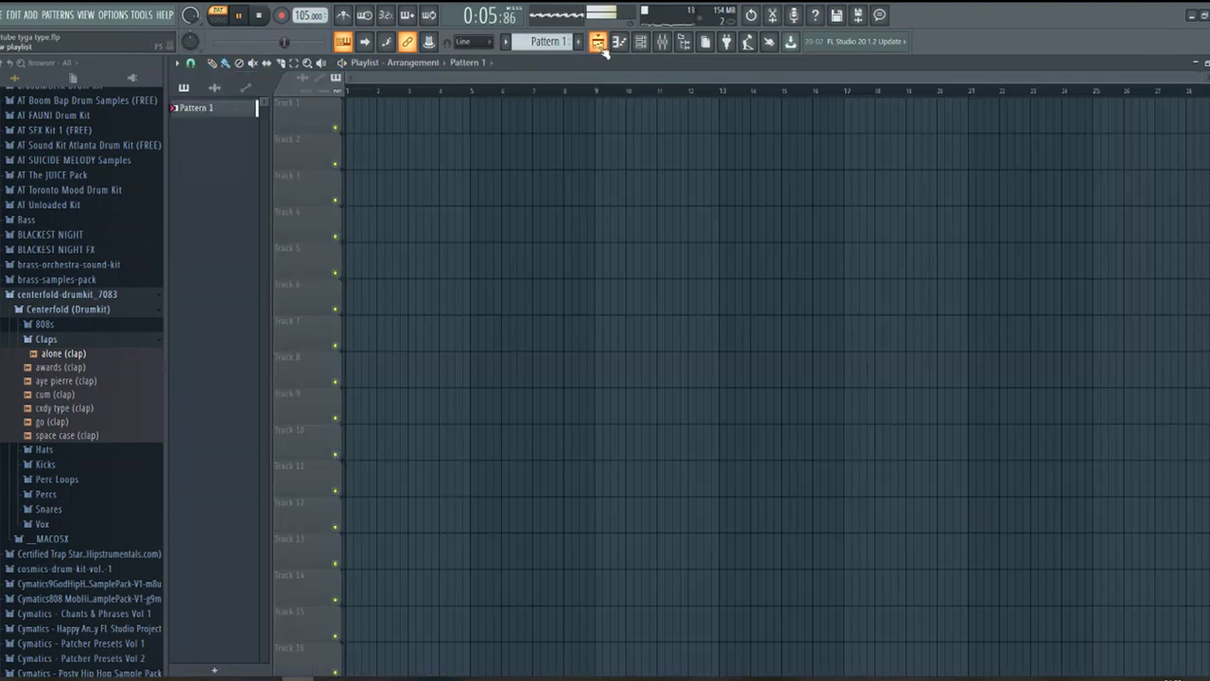
{"action": "left_click", "coordinate": [642, 45]}
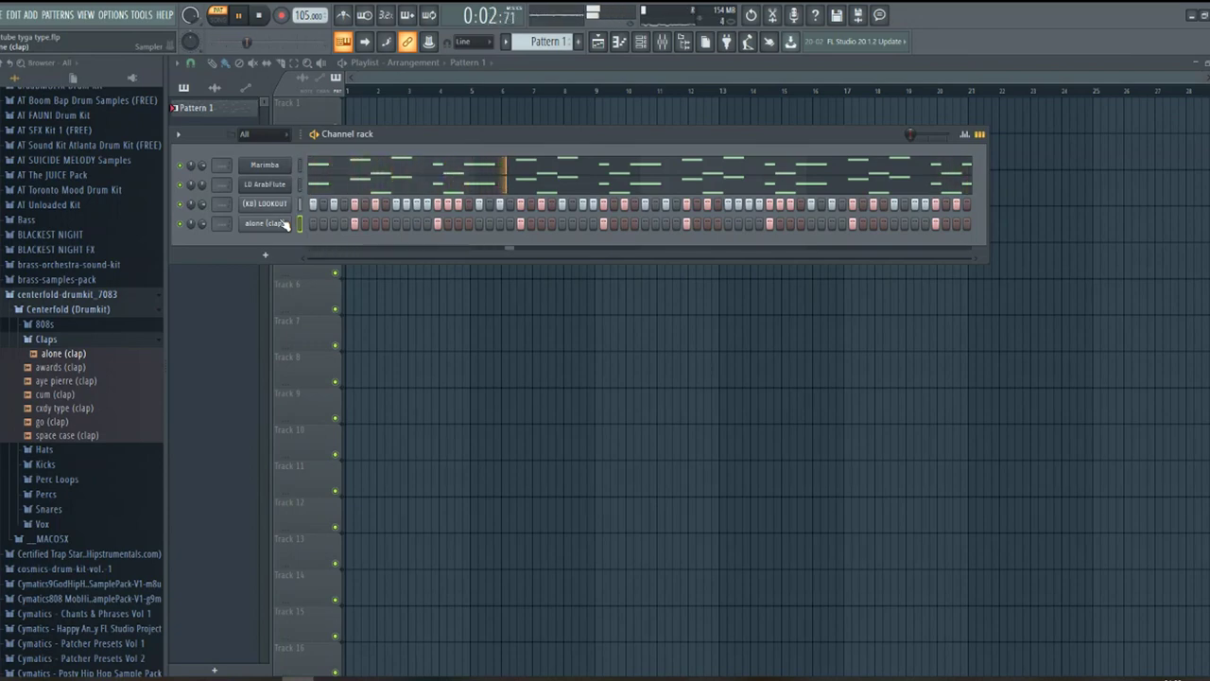
Close the centerfold drumkit folder and open the Perc's folder of Cosmic's Drum Kit Vol. 1
{"action": "left_click", "coordinate": [57, 295]}
{"action": "left_click", "coordinate": [57, 323]}
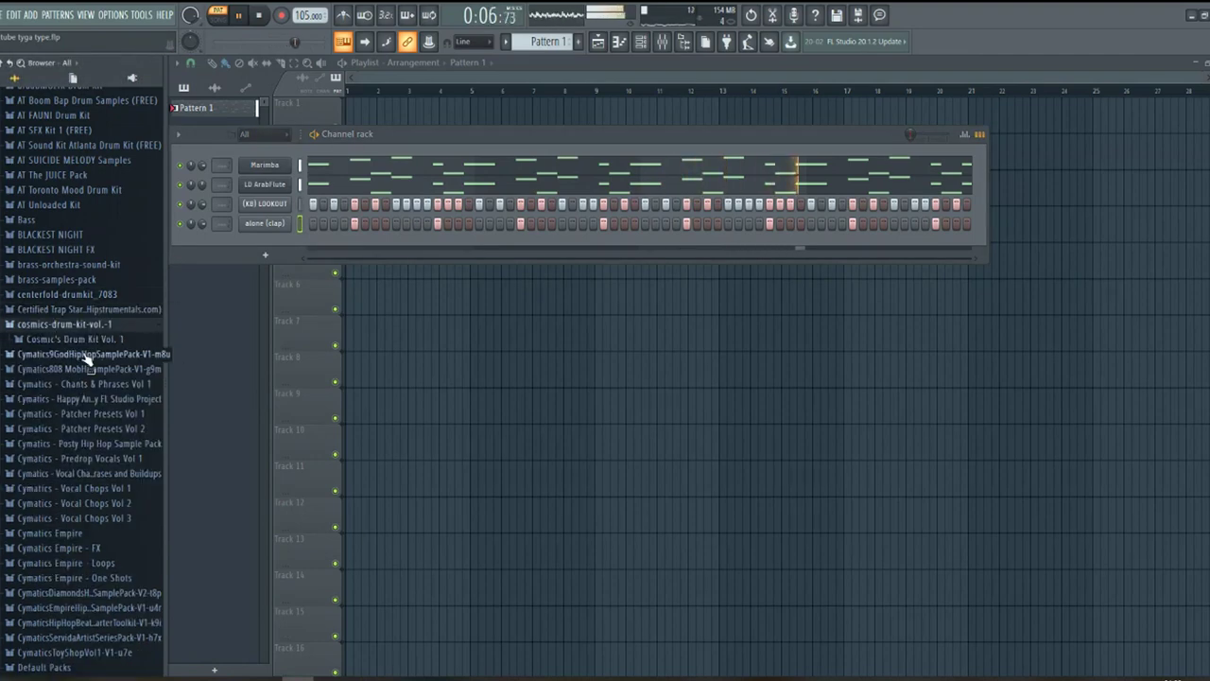
{"action": "left_click", "coordinate": [76, 338]}
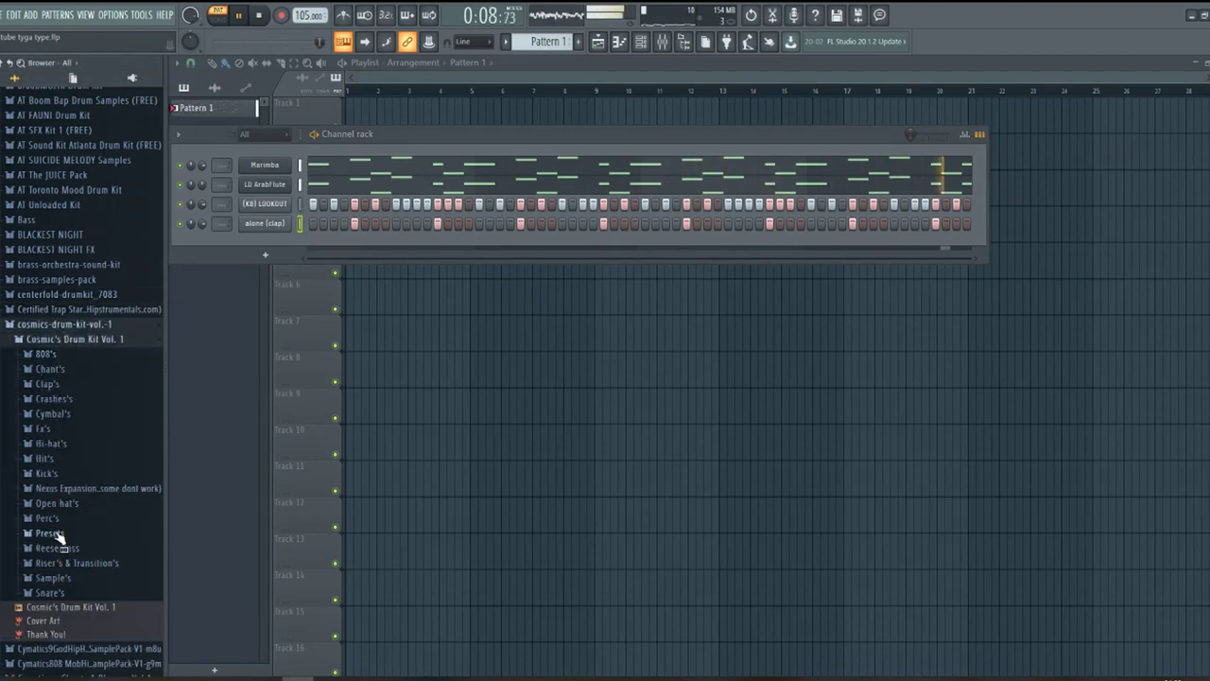
{"action": "left_click", "coordinate": [45, 518]}
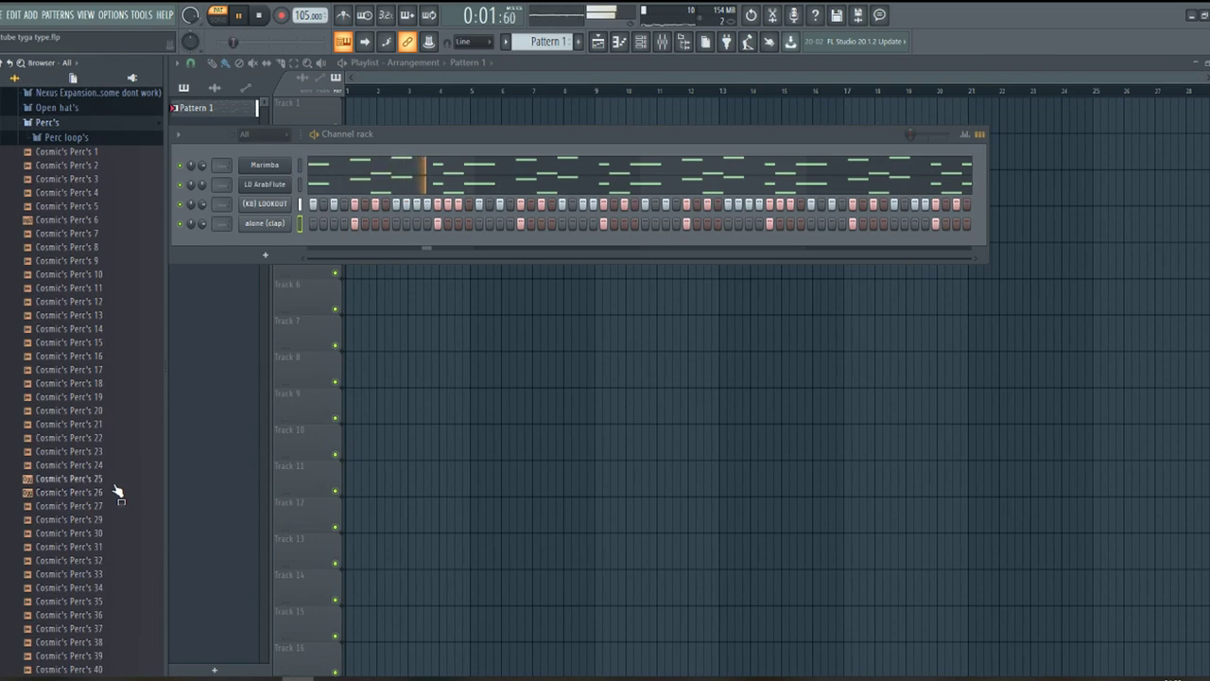
Stop playback and audition the Cosmic's Perc's 6, 5 and 3 samples
{"action": "key", "text": "space"}
{"action": "left_click", "coordinate": [82, 218]}
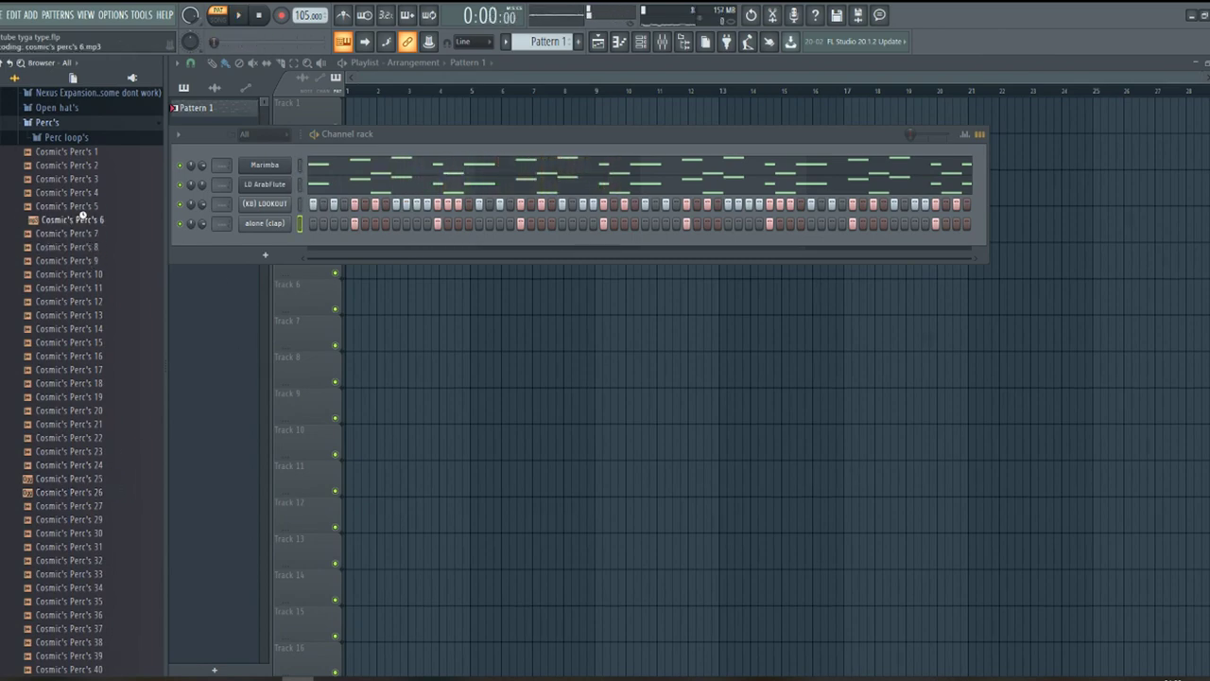
{"action": "left_click", "coordinate": [83, 206]}
{"action": "left_click", "coordinate": [83, 219]}
{"action": "left_click", "coordinate": [83, 180]}
{"action": "key", "text": "space"}
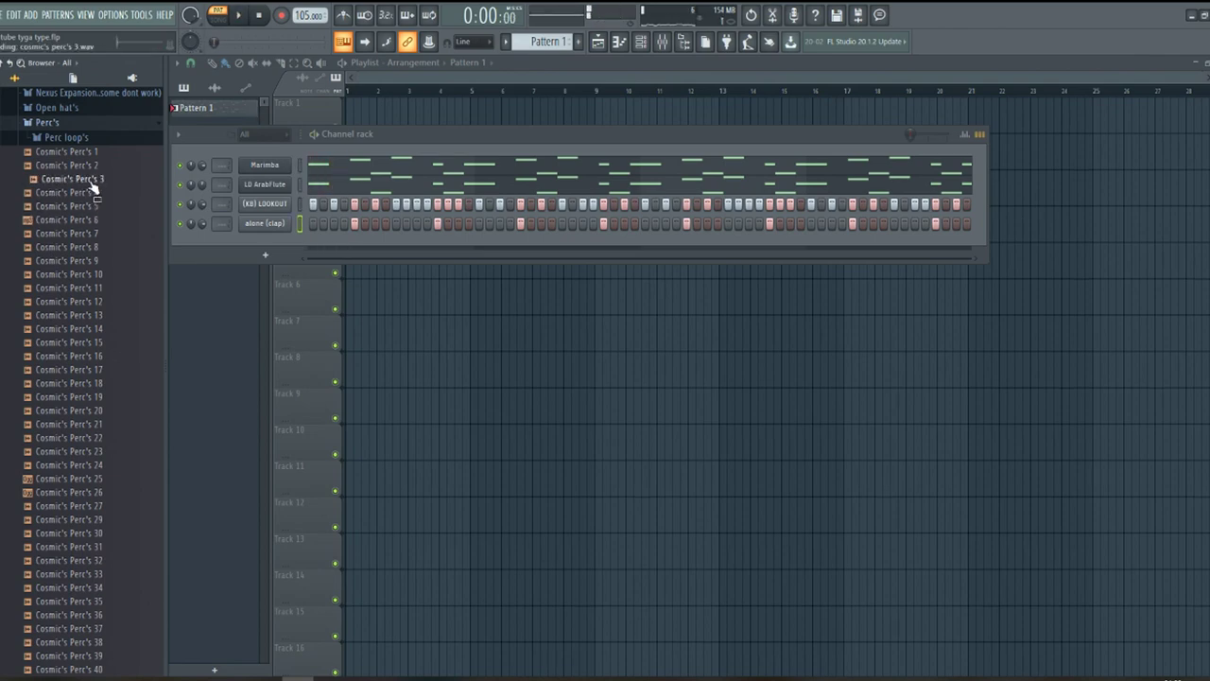
Add Cosmic's Perc's 3 as a channel and place its hits on steps 7, 15, 19, 31, 39, 43 and 55
{"action": "left_click_drag", "start_coordinate": [266, 233], "coordinate": [274, 242]}
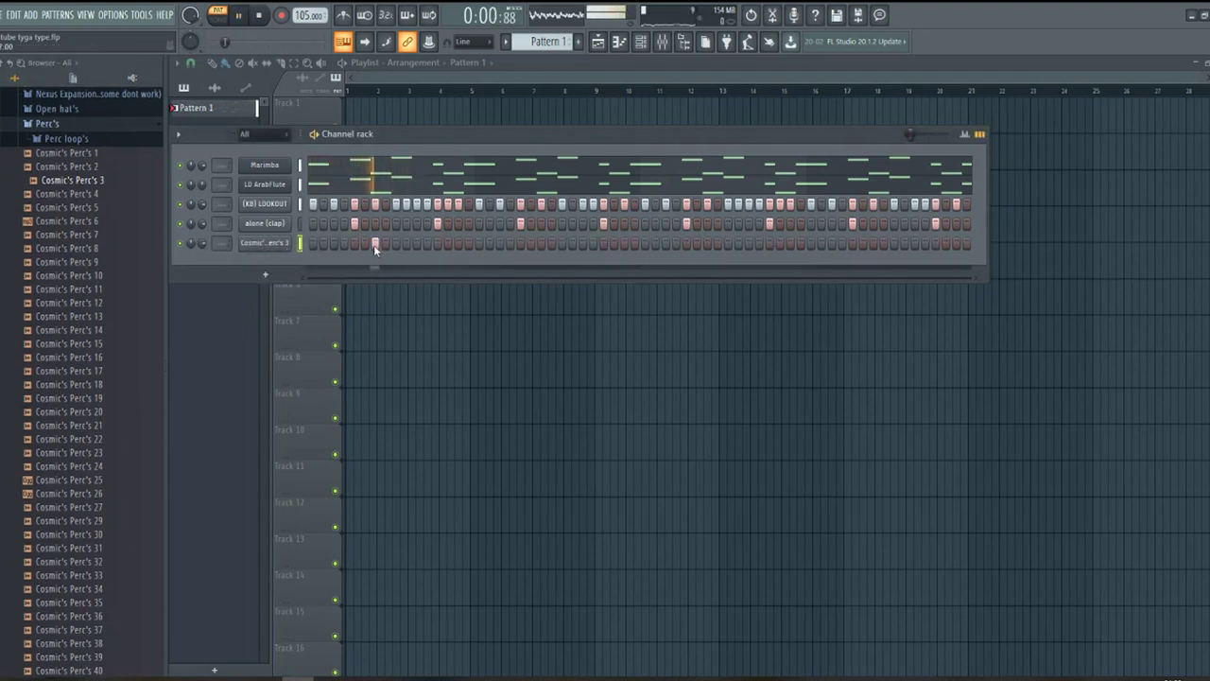
{"action": "key", "text": "space"}
{"action": "left_click", "coordinate": [417, 243]}
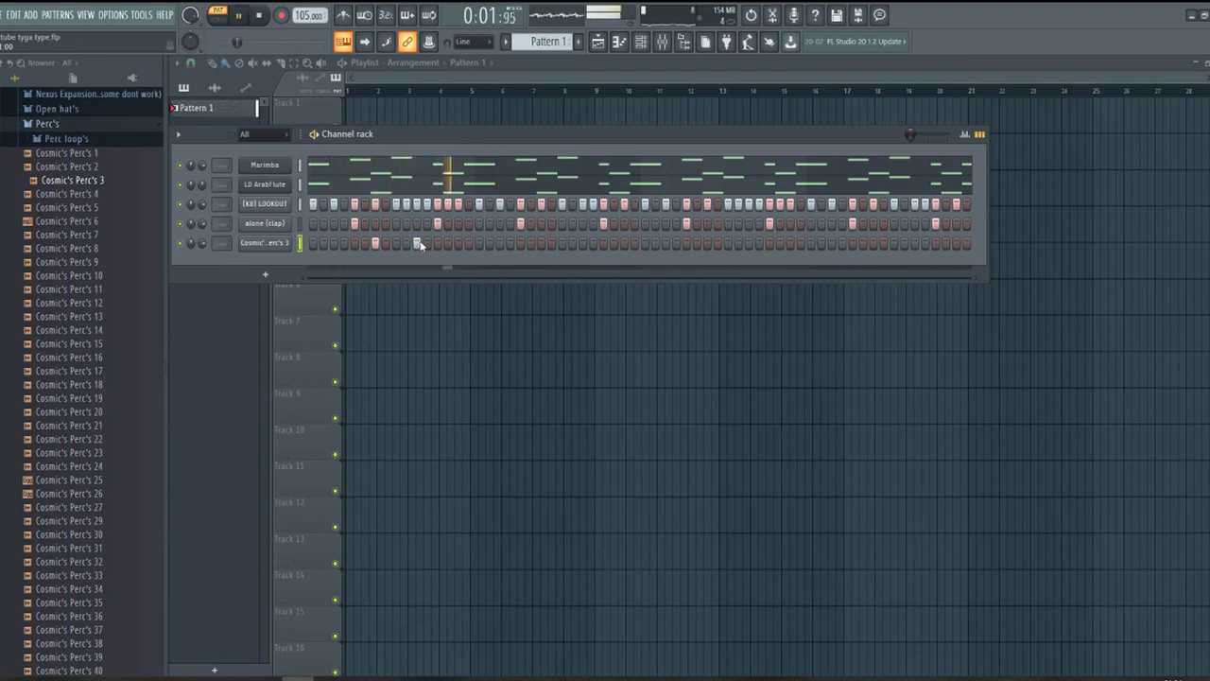
{"action": "left_click", "coordinate": [541, 244]}
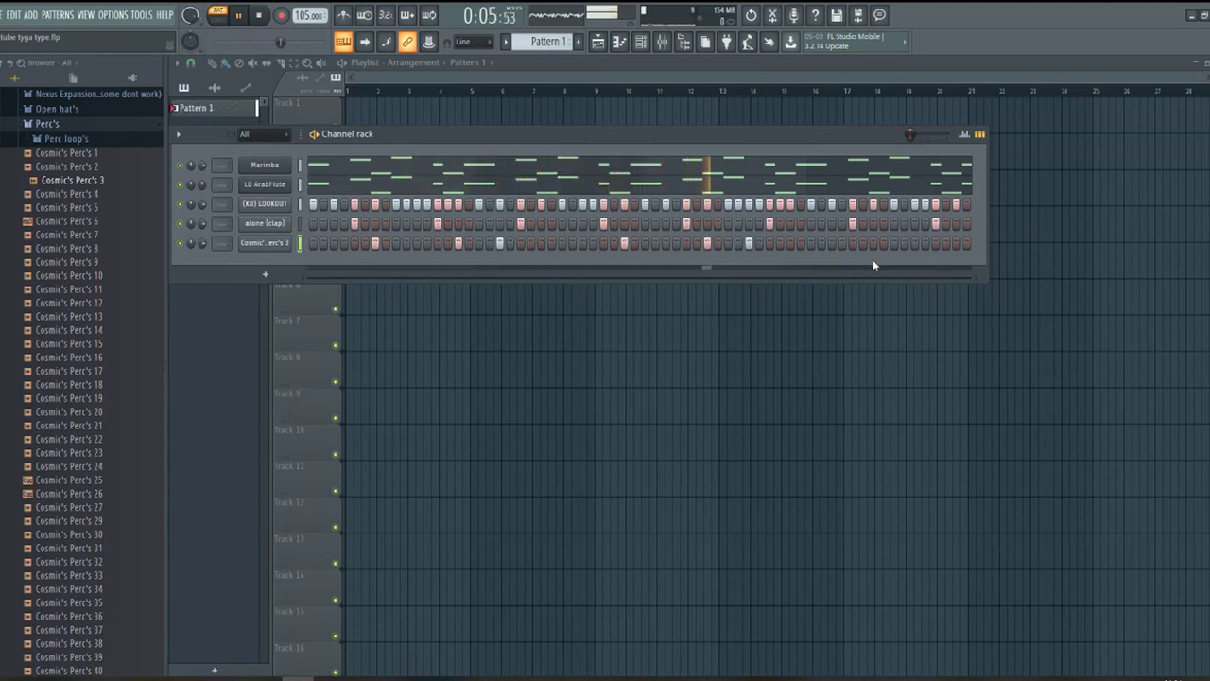
{"action": "left_click", "coordinate": [873, 243]}
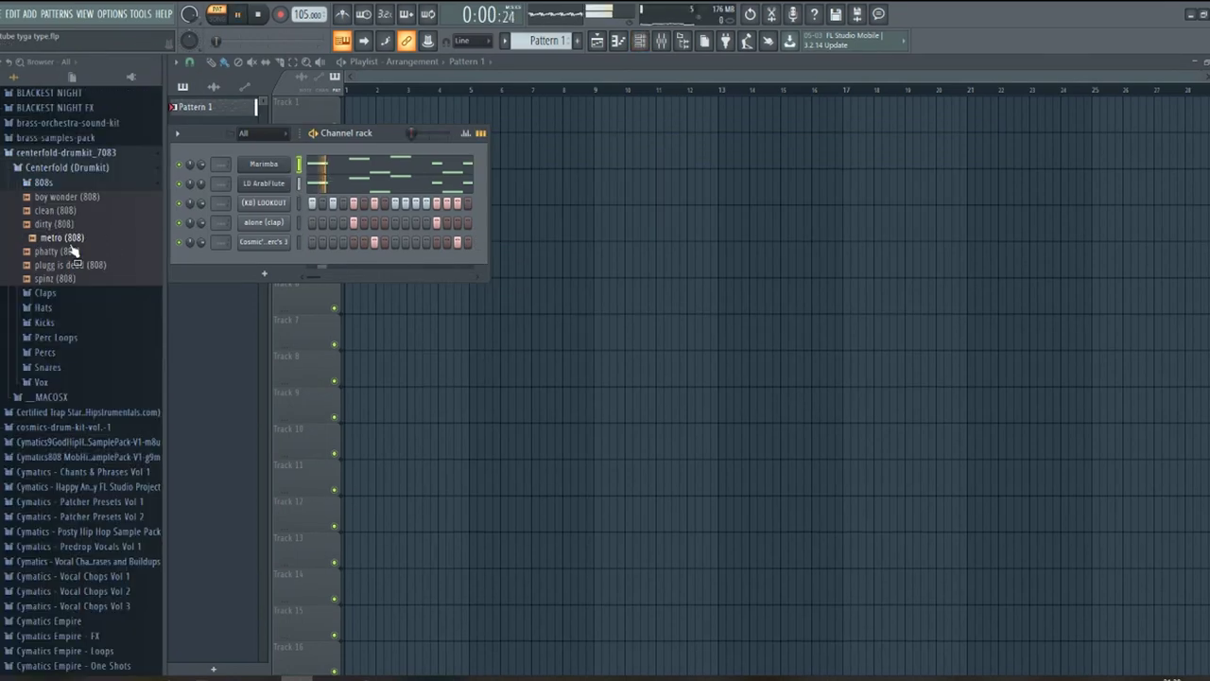
Add the metro (808) sample to the channel rack as a new channel and set it to cut itself
{"action": "left_click", "coordinate": [69, 239]}
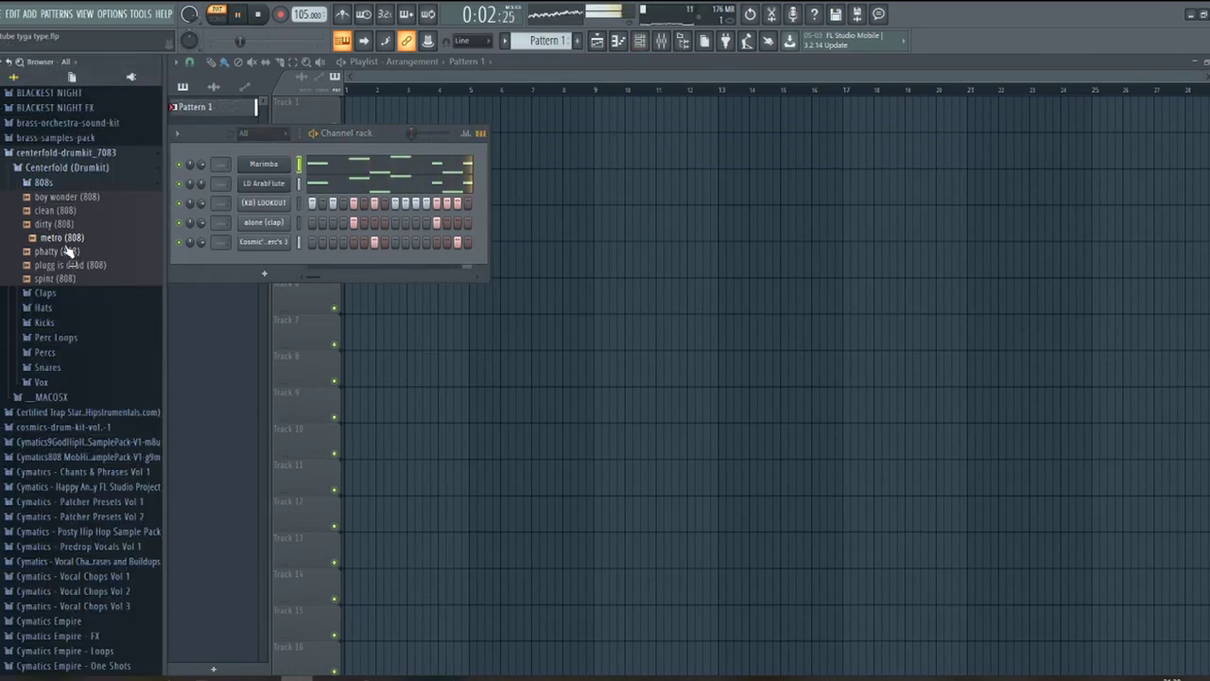
{"action": "left_click_drag", "start_coordinate": [66, 237], "coordinate": [274, 261]}
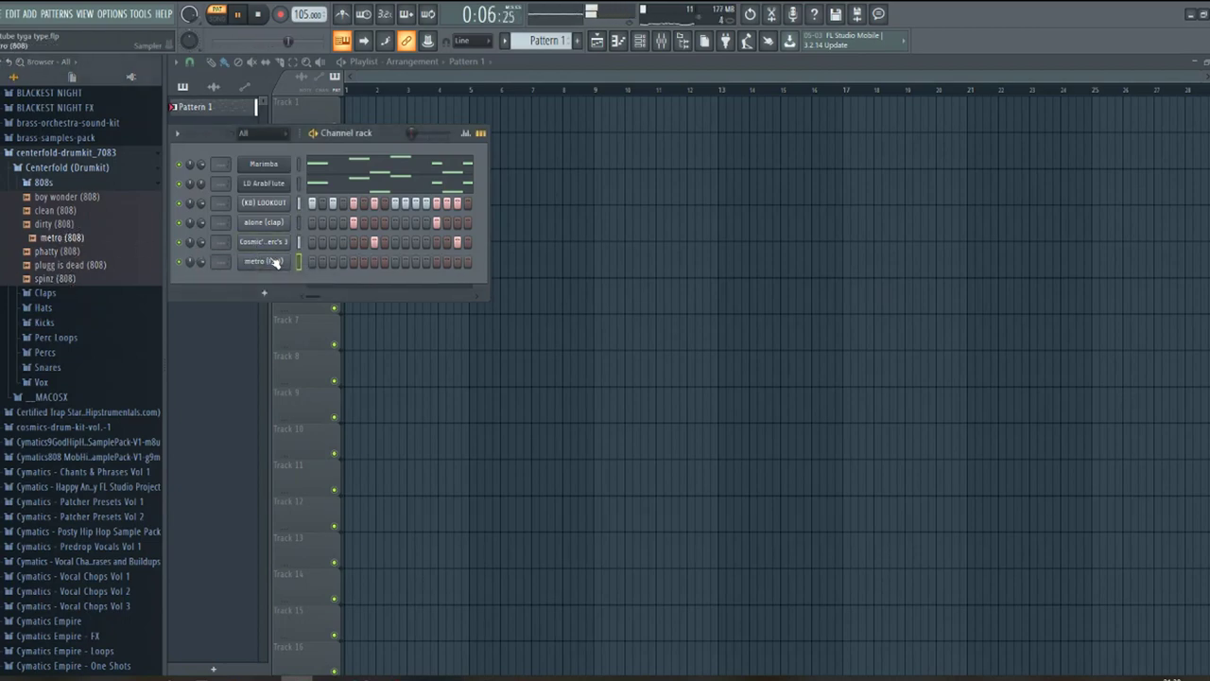
{"action": "right_click", "coordinate": [269, 270]}
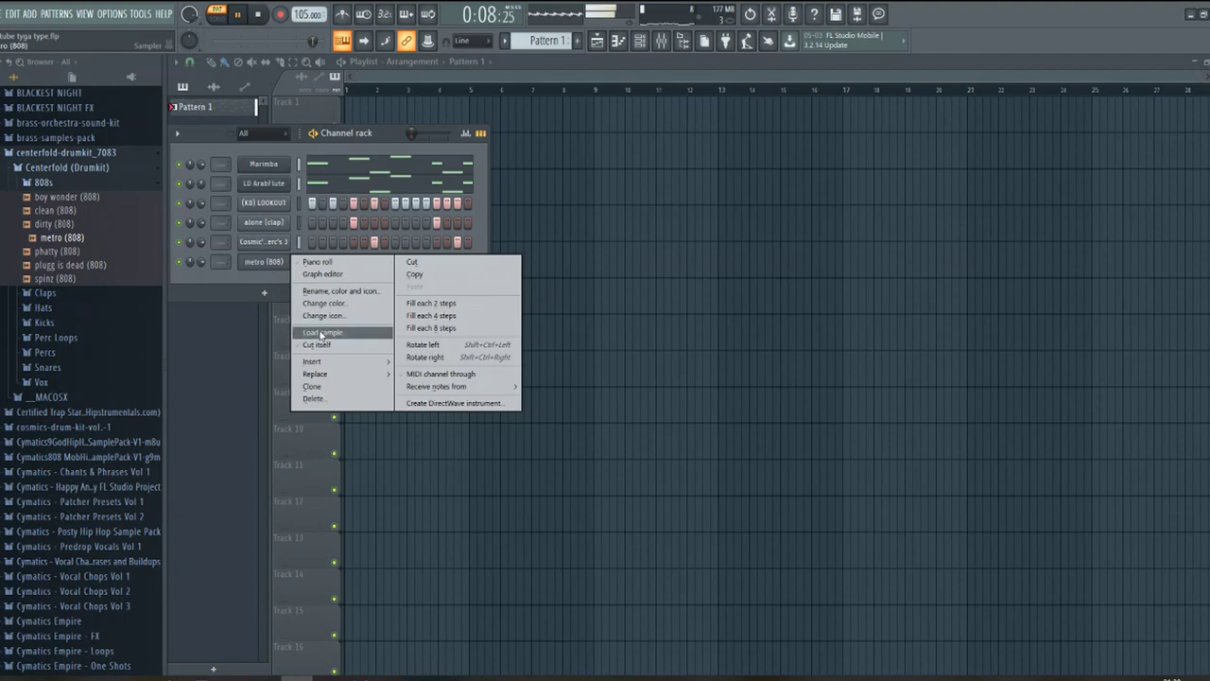
{"action": "left_click", "coordinate": [270, 284]}
Examine the metro (808) channel's miscellaneous functions and sample settings
{"action": "left_click", "coordinate": [265, 262]}
{"action": "left_click", "coordinate": [295, 197]}
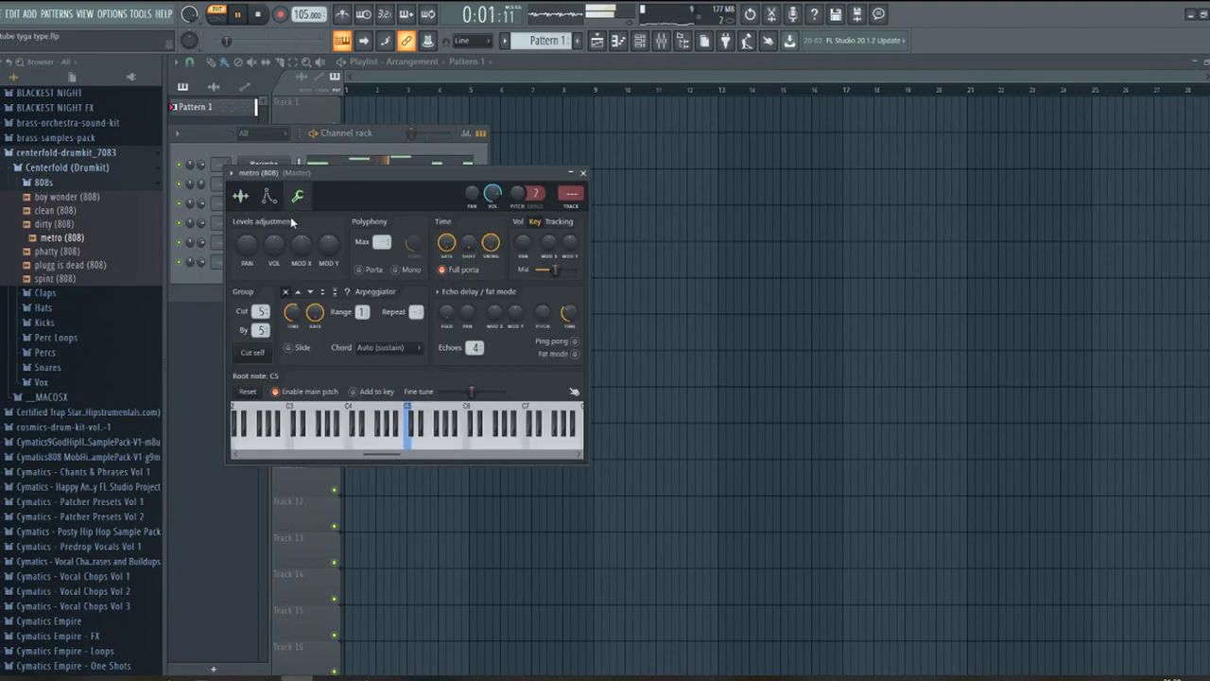
{"action": "left_click", "coordinate": [240, 196]}
{"action": "right_click", "coordinate": [294, 408]}
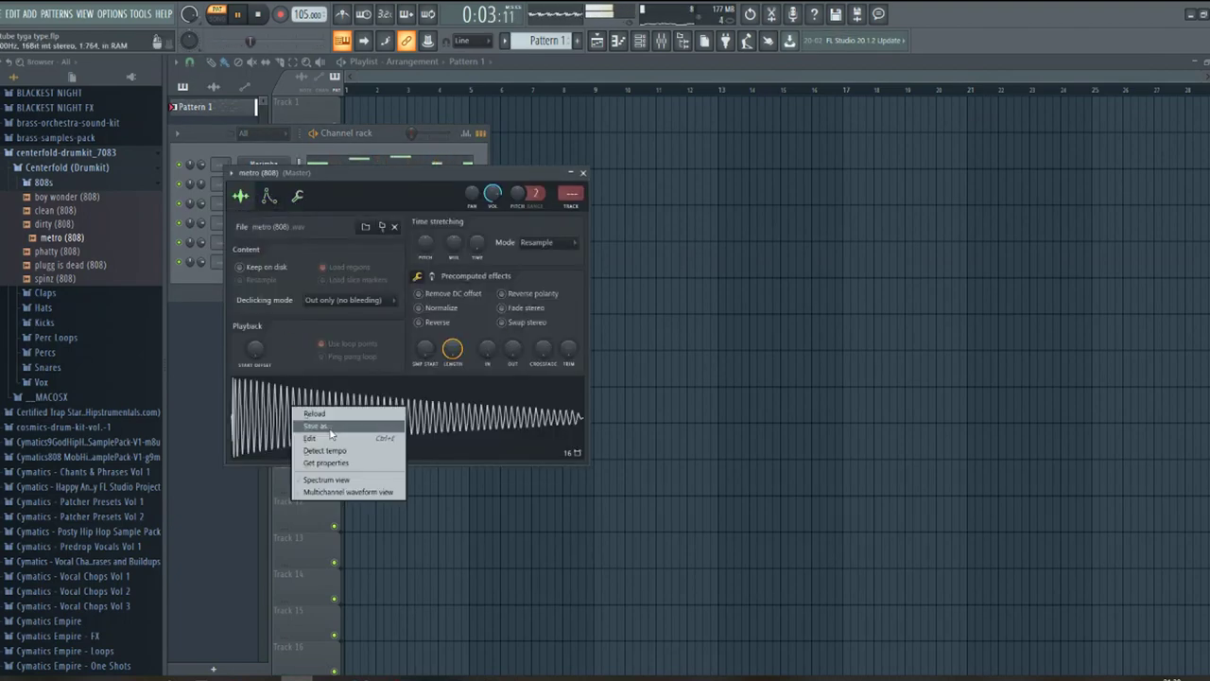
{"action": "left_click", "coordinate": [420, 175]}
{"action": "left_click", "coordinate": [583, 172]}
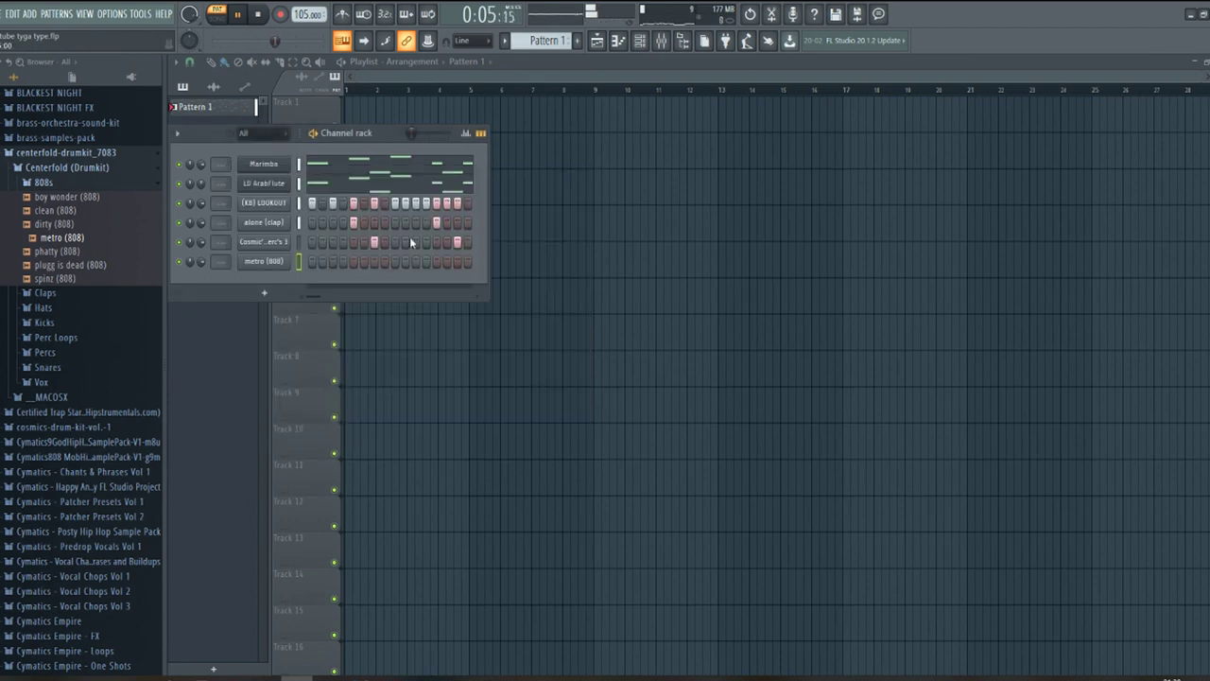
Open the metro (808) channel's piano roll and place an F6 note six steps long at the start of bar 1
{"action": "left_click", "coordinate": [312, 262]}
{"action": "key", "text": "space"}
{"action": "right_click", "coordinate": [283, 261]}
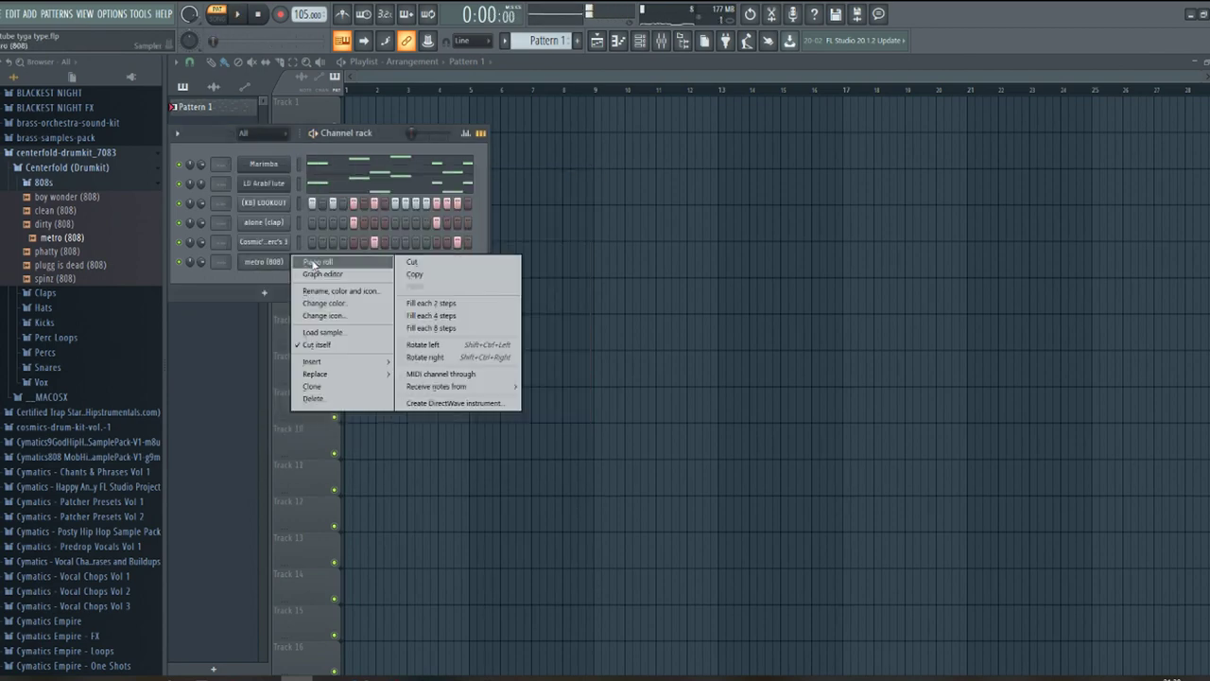
{"action": "left_click", "coordinate": [312, 265]}
{"action": "key", "text": "space"}
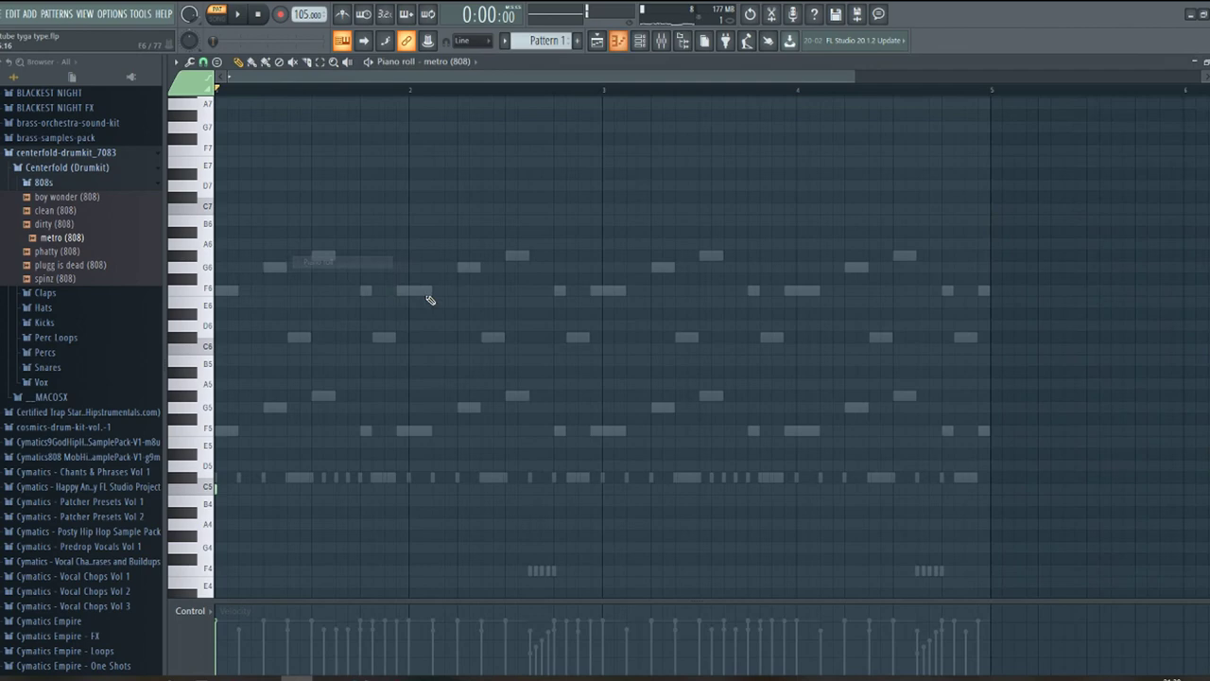
{"action": "double_click", "coordinate": [215, 489]}
{"action": "left_click", "coordinate": [688, 255]}
{"action": "left_click_drag", "start_coordinate": [216, 489], "coordinate": [213, 288]}
{"action": "key", "text": "space"}
{"action": "key", "text": "space"}
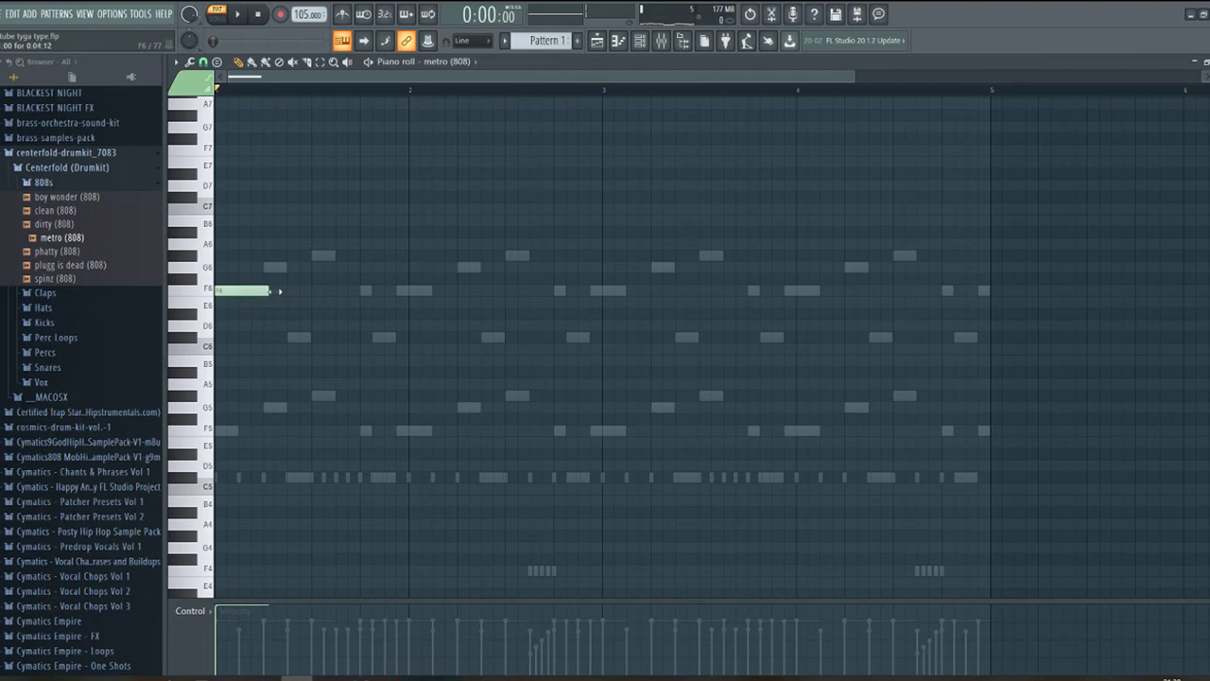
{"action": "key", "text": "space"}
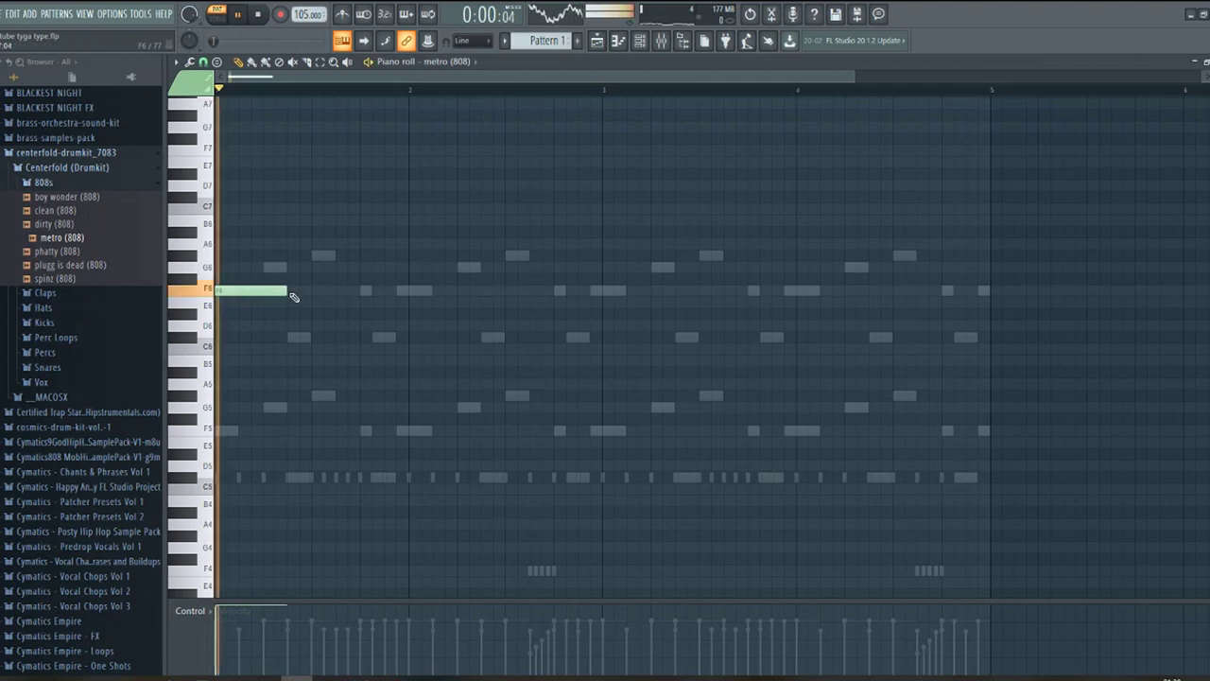
Add a second six-step F6 note directly after the first and a four-step C#6 note on step 13 of bar 1
{"action": "left_click", "coordinate": [310, 291]}
{"action": "left_click_drag", "start_coordinate": [310, 291], "coordinate": [303, 292]}
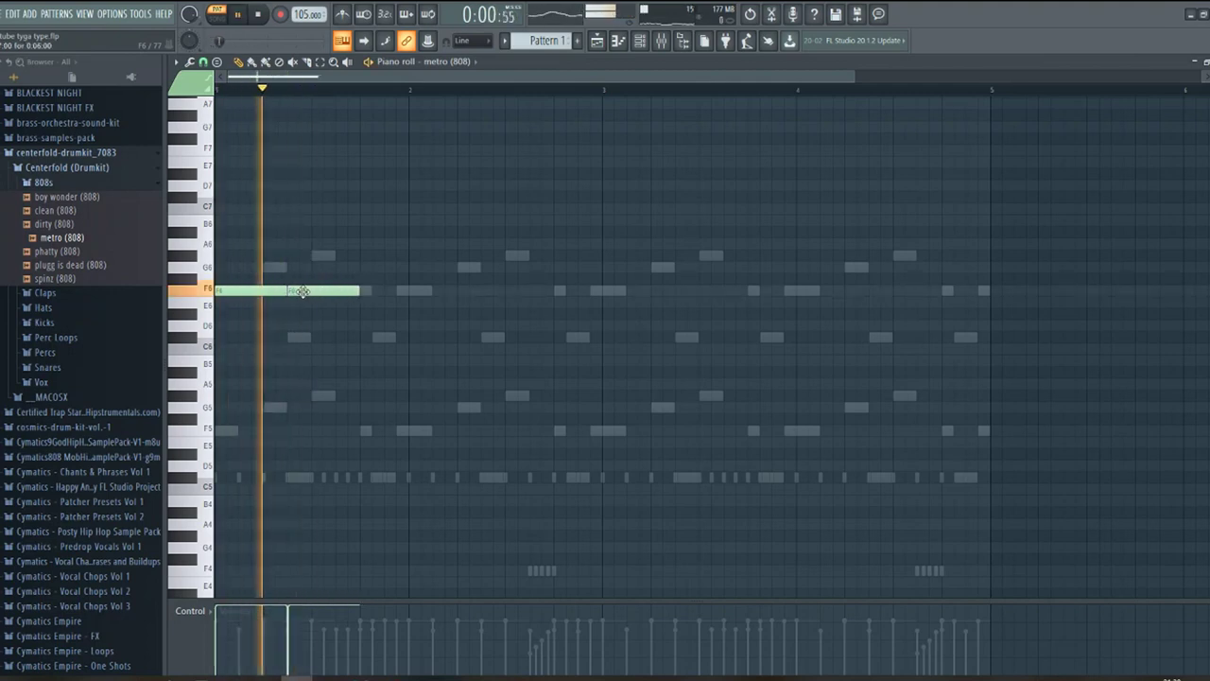
{"action": "key", "text": "space"}
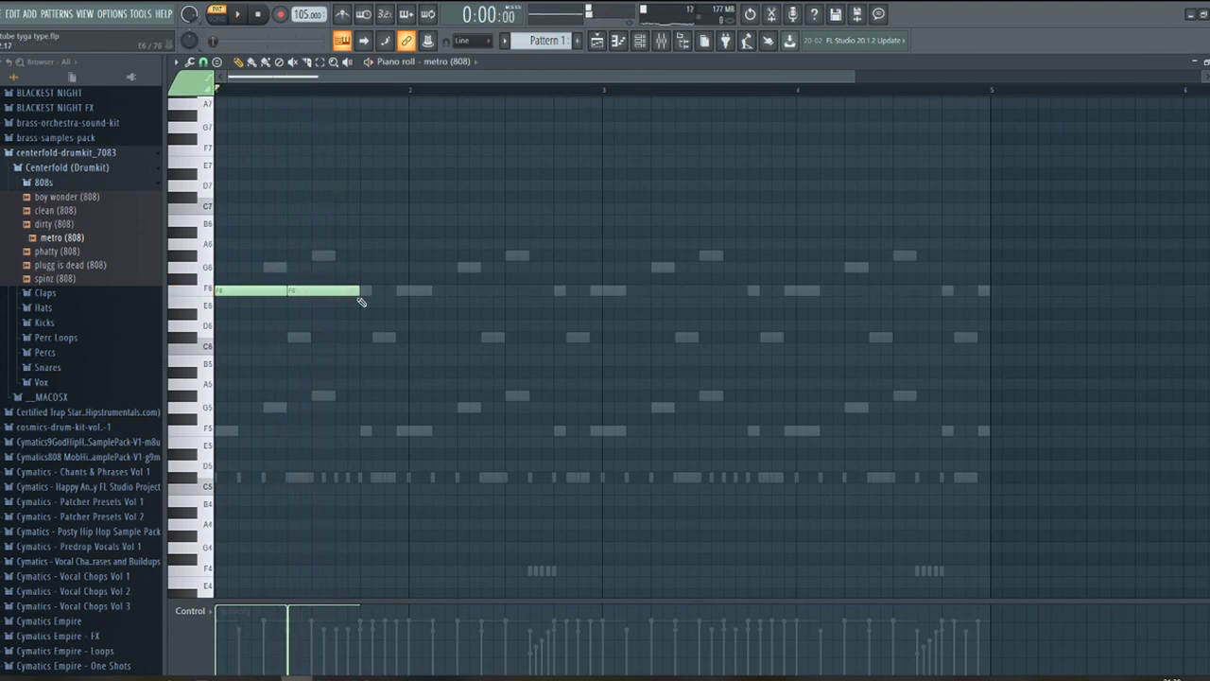
{"action": "key", "text": "space"}
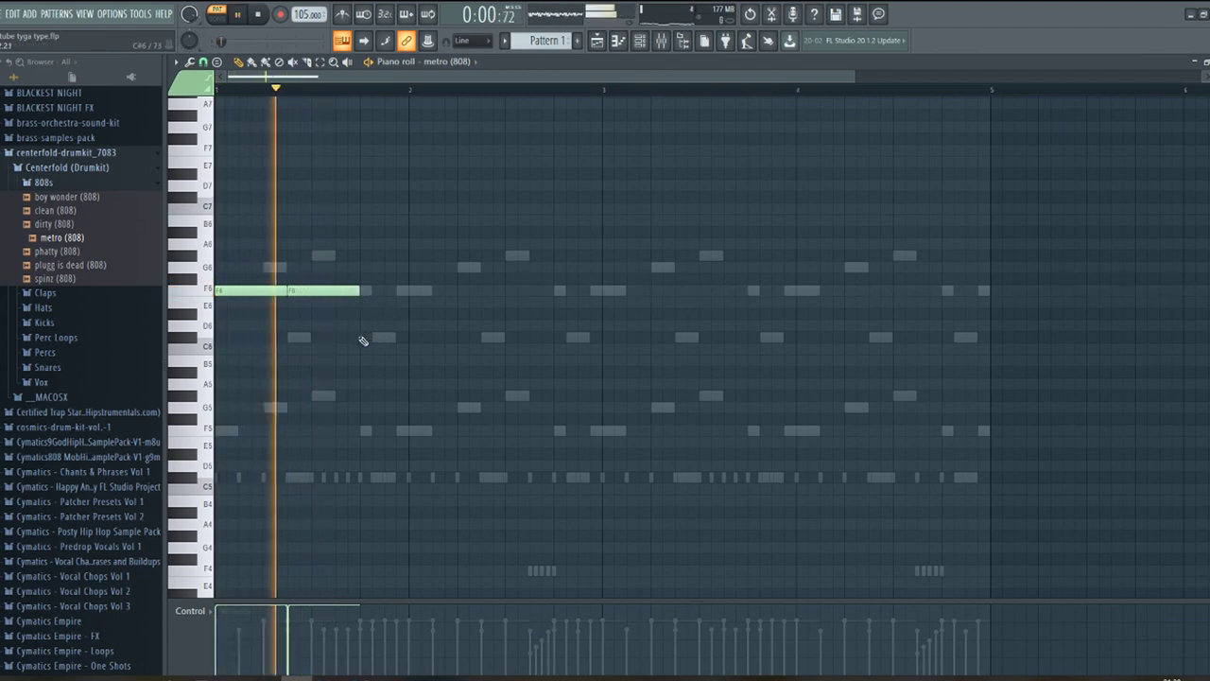
{"action": "left_click", "coordinate": [365, 326]}
{"action": "key", "text": "space"}
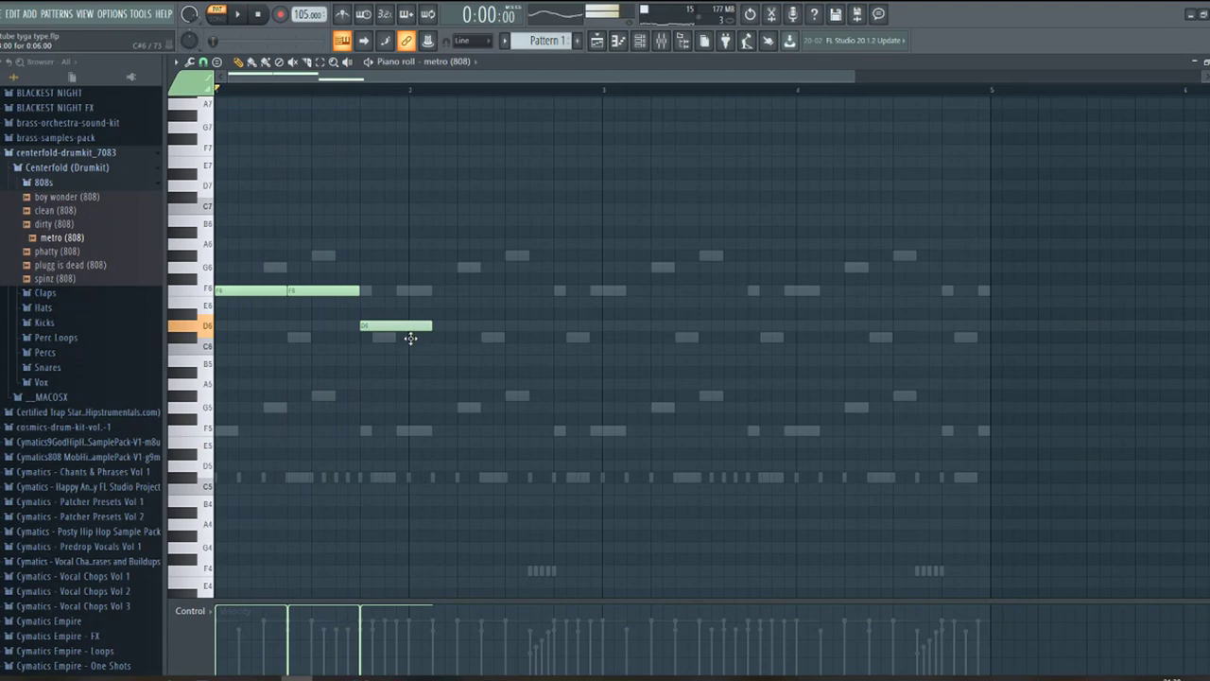
{"action": "left_click_drag", "start_coordinate": [411, 338], "coordinate": [409, 338]}
{"action": "key", "text": "space"}
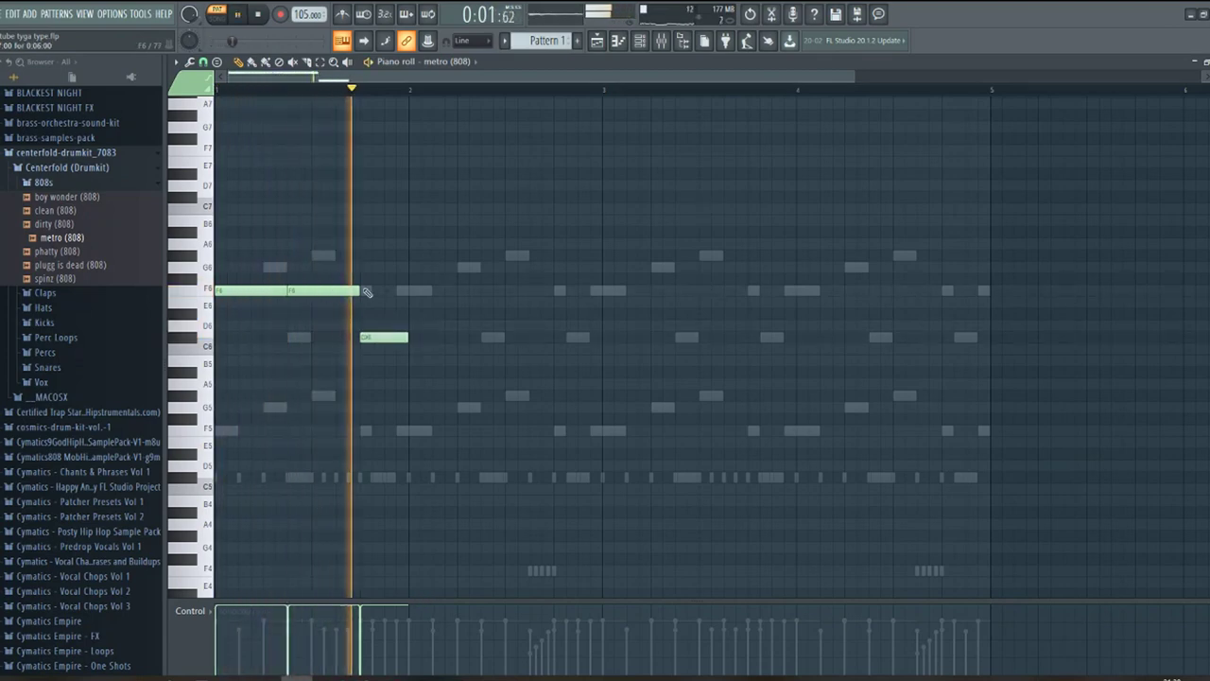
In bar 2, place six-step F6 notes on steps 1 and 7 and a four-step G6 note on step 13
{"action": "left_click", "coordinate": [419, 291]}
{"action": "key", "text": "space"}
{"action": "key", "text": "space"}
{"action": "left_click", "coordinate": [514, 290]}
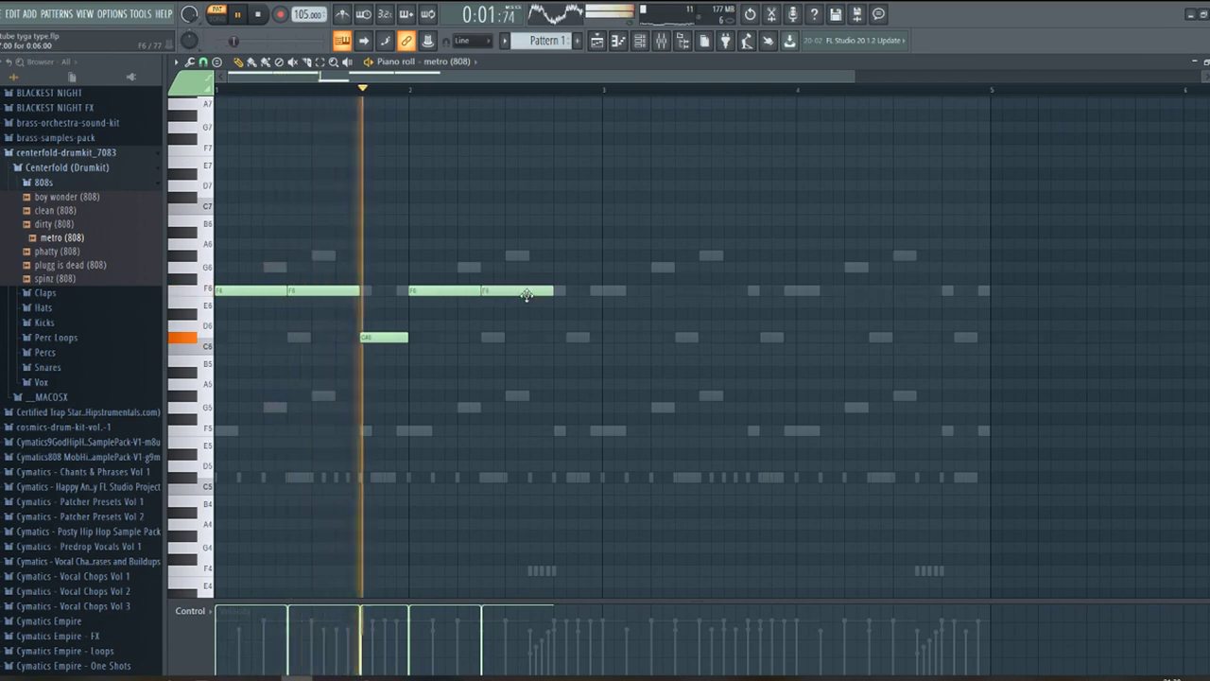
{"action": "left_click", "coordinate": [573, 267]}
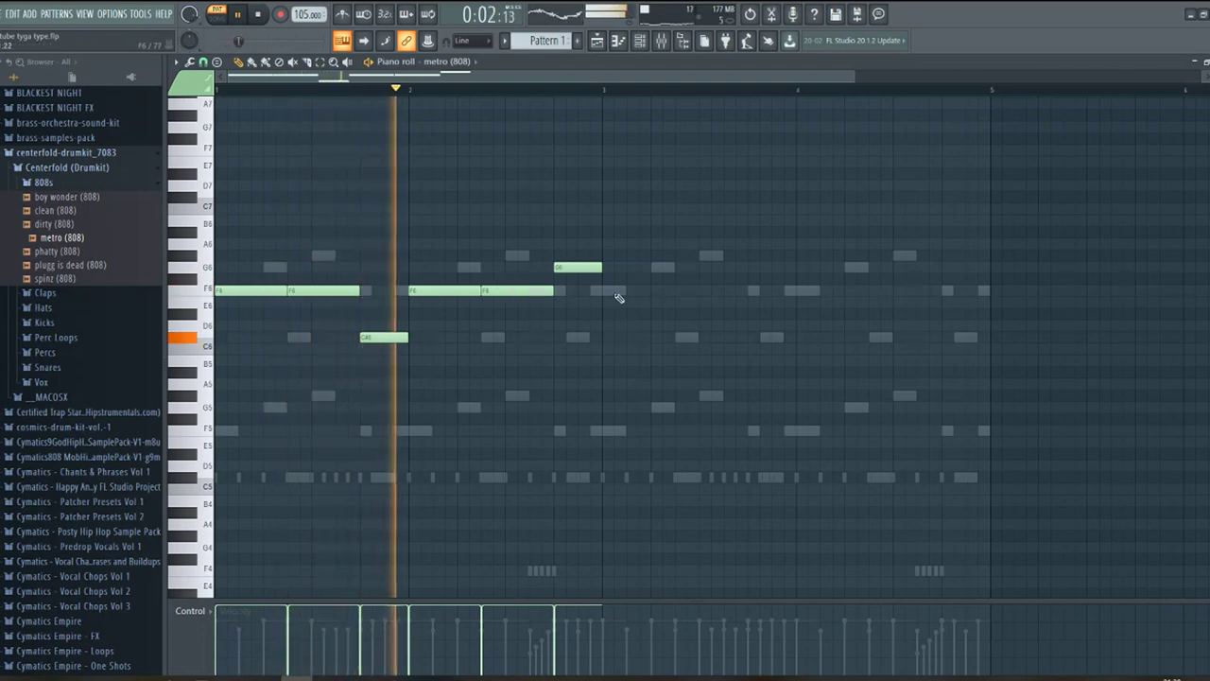
In bar 3, place consecutive F6 notes lasting six, four, one and one steps, starting on step 1
{"action": "left_click", "coordinate": [609, 291]}
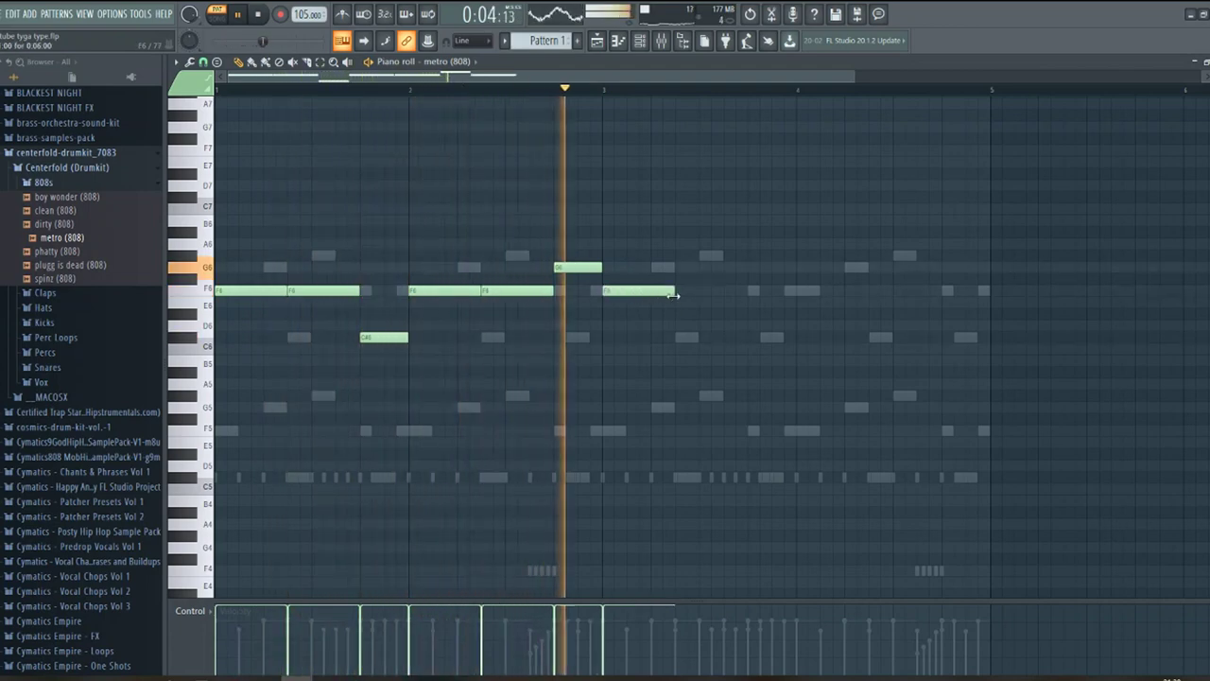
{"action": "left_click", "coordinate": [719, 291]}
{"action": "key", "text": "space"}
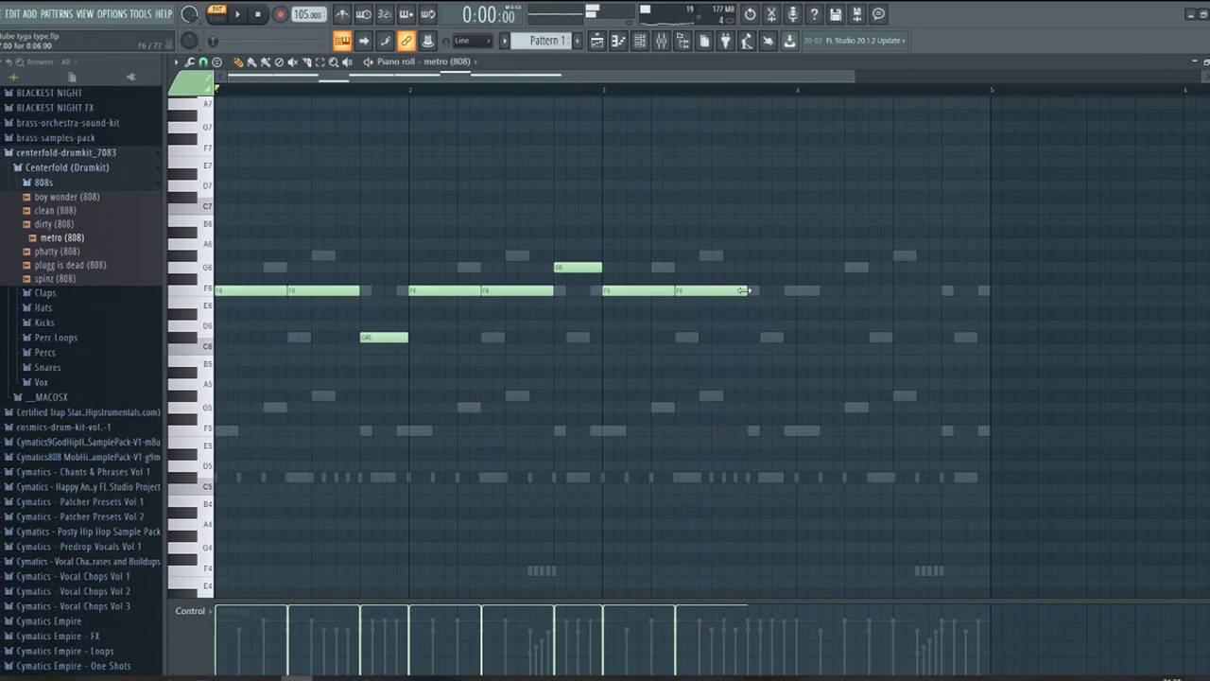
{"action": "left_click", "coordinate": [729, 290]}
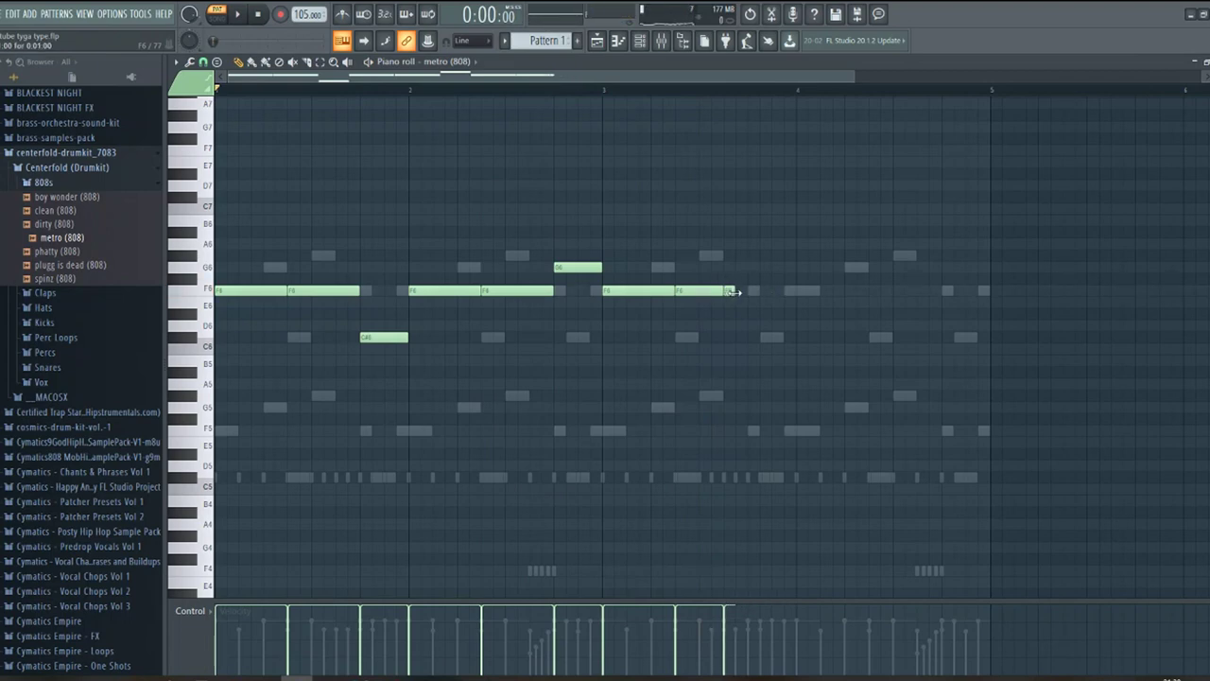
{"action": "left_click", "coordinate": [743, 293]}
{"action": "key", "text": "space"}
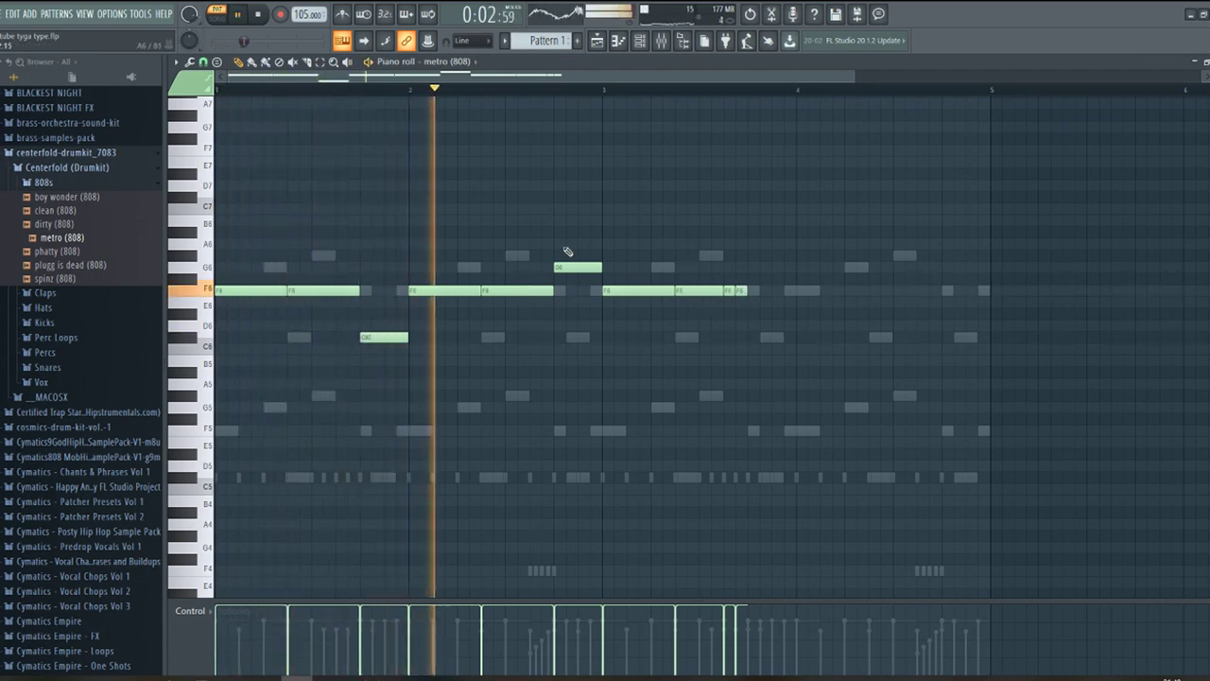
Place a C#6 note on step 13 of bar 3 and extend it to 12 steps, into bar 4
{"action": "left_click", "coordinate": [757, 268]}
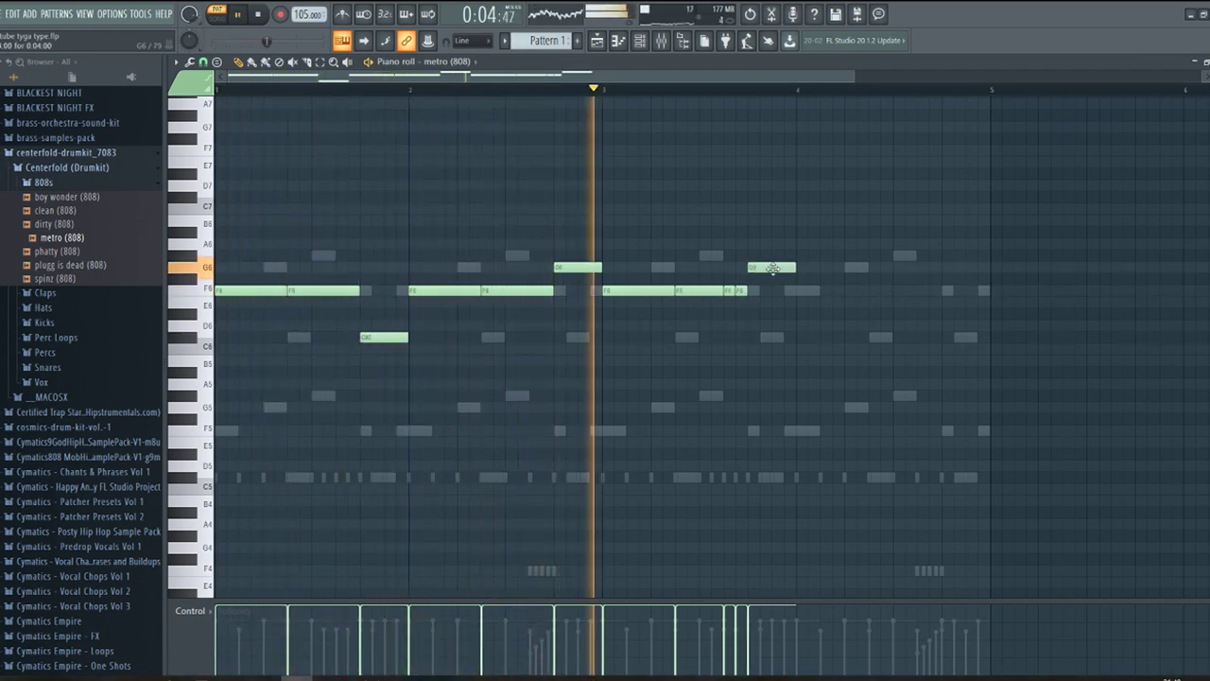
{"action": "left_click_drag", "start_coordinate": [773, 269], "coordinate": [770, 347]}
{"action": "key", "text": "space"}
{"action": "key", "text": "space"}
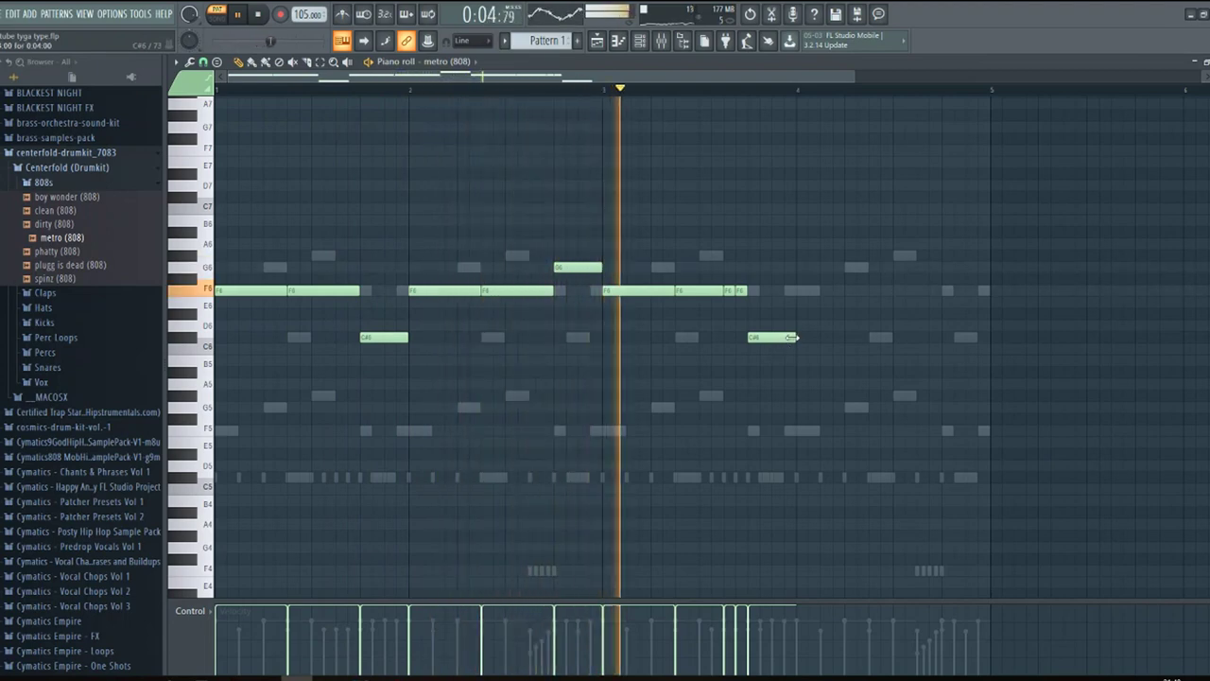
{"action": "left_click_drag", "start_coordinate": [793, 337], "coordinate": [889, 337]}
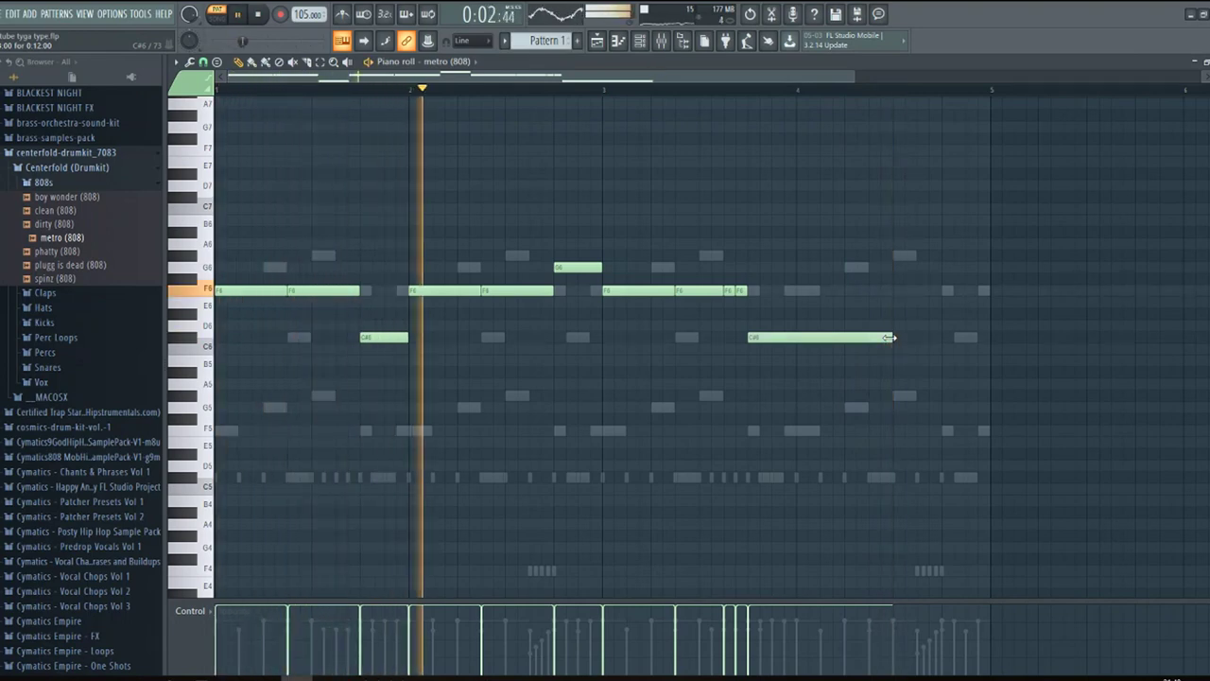
Fill the end of bar 4 with consecutive F6 notes lasting three, three and two steps, starting on step 9
{"action": "left_click", "coordinate": [901, 290]}
{"action": "left_click_drag", "start_coordinate": [937, 290], "coordinate": [928, 290]}
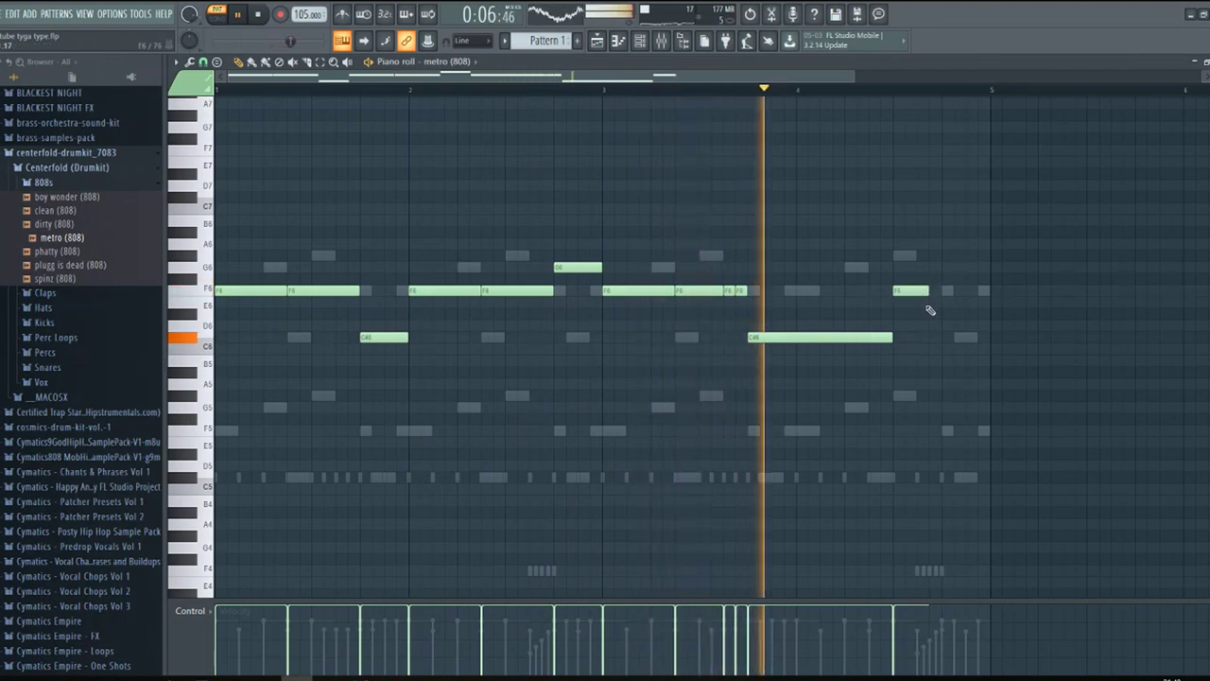
{"action": "left_click", "coordinate": [937, 291]}
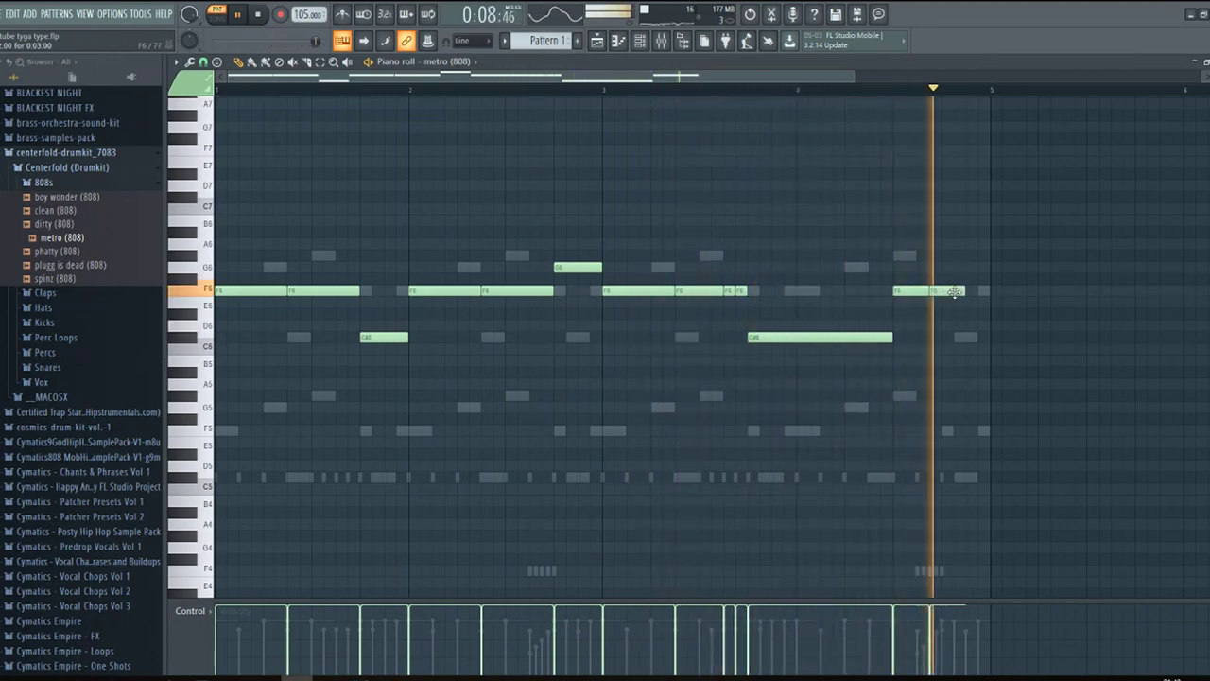
{"action": "key", "text": "space"}
{"action": "left_click", "coordinate": [970, 290]}
{"action": "left_click_drag", "start_coordinate": [1002, 290], "coordinate": [988, 292]}
{"action": "key", "text": "space"}
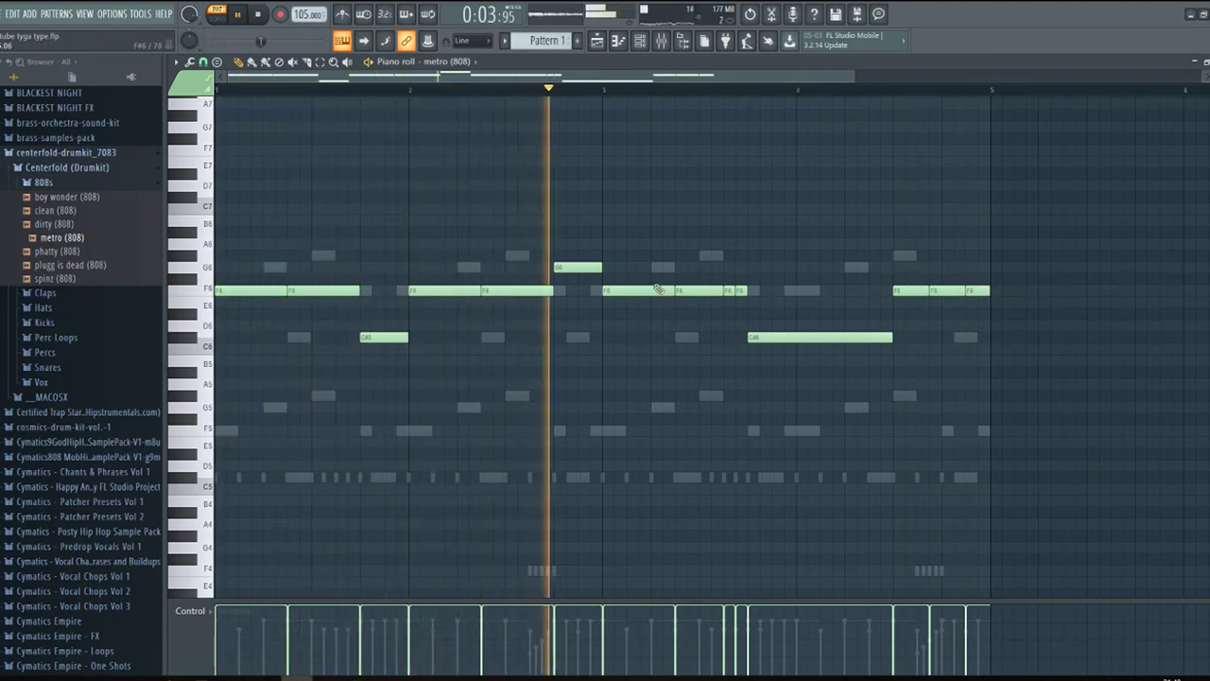
Transpose all metro (808) notes down one octave and deselect them
{"action": "key", "text": "ctrl+a"}
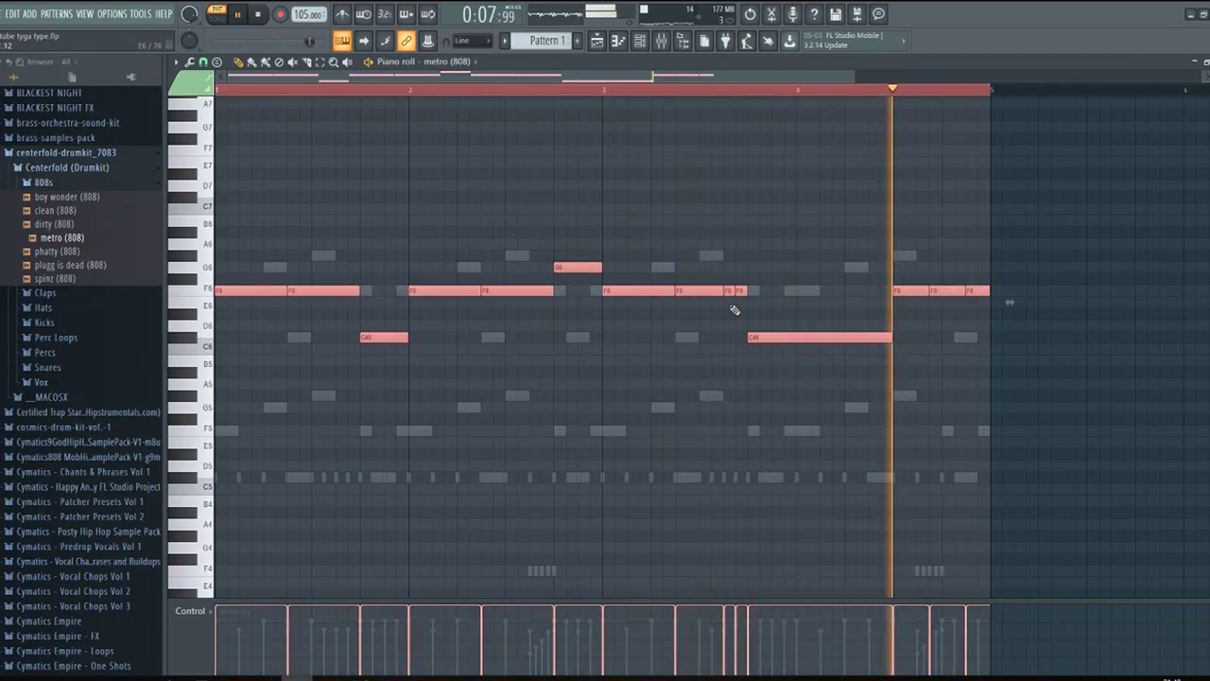
{"action": "key", "text": "ctrl+Down"}
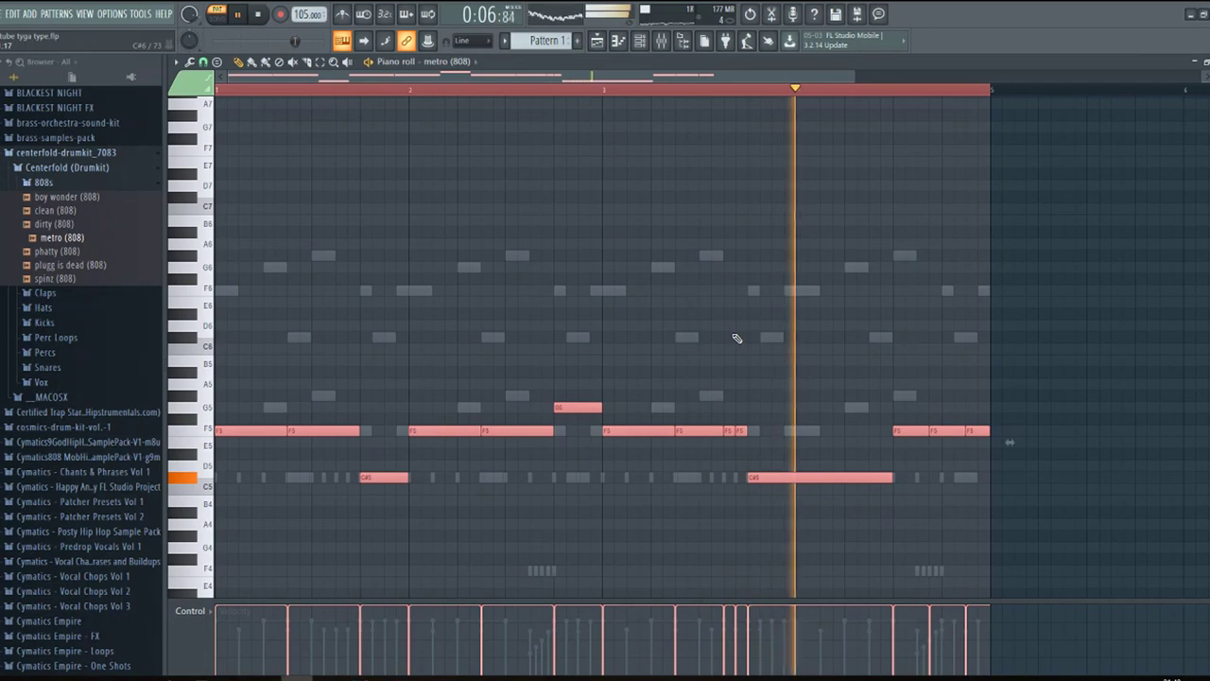
{"action": "left_click", "coordinate": [914, 428]}
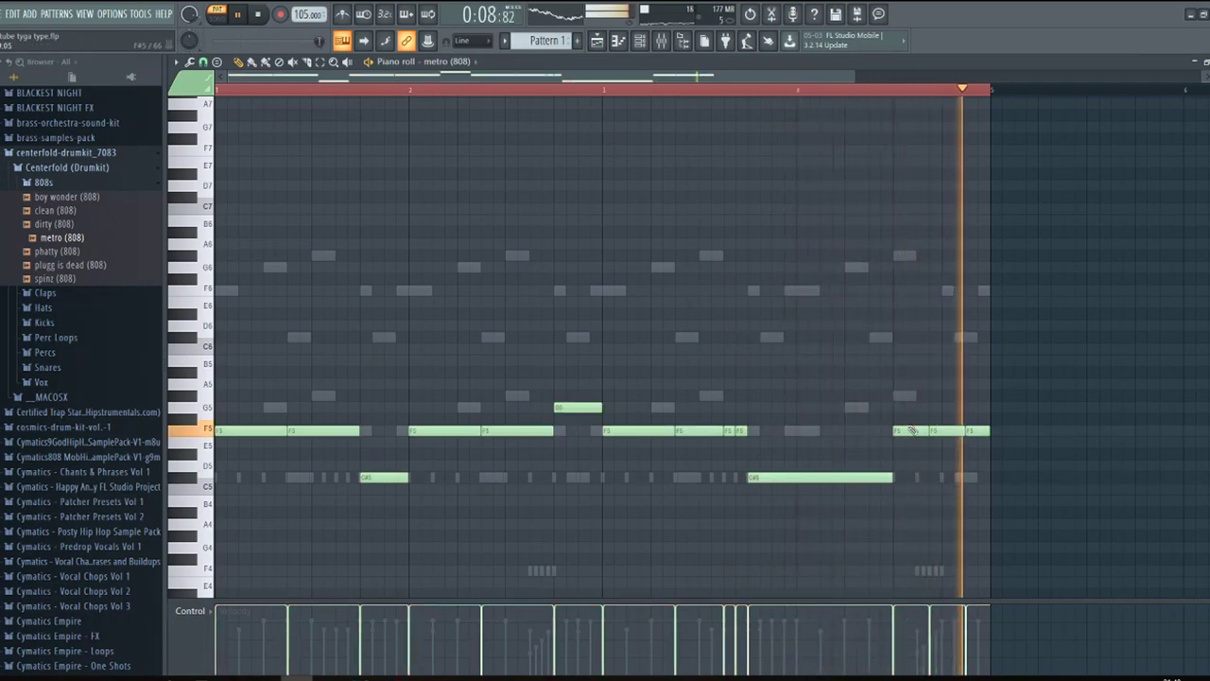
Add a two-step C6 note on step 7 of bar 4 and turn it into a slide note
{"action": "left_click", "coordinate": [881, 360]}
{"action": "mouse_move", "coordinate": [881, 361]}
{"action": "left_mouse_down"}
{"action": "mouse_move", "coordinate": [880, 338]}
{"action": "mouse_move", "coordinate": [880, 350]}
{"action": "left_mouse_up"}
{"action": "double_click", "coordinate": [880, 349]}
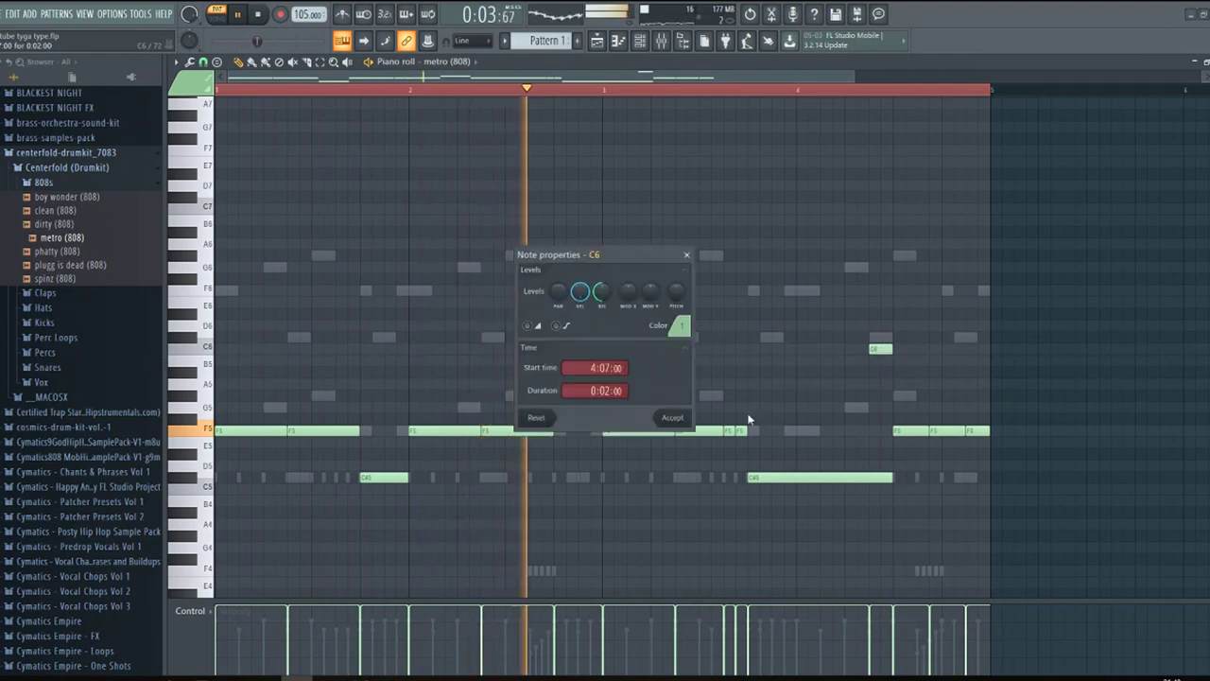
{"action": "left_click", "coordinate": [673, 419]}
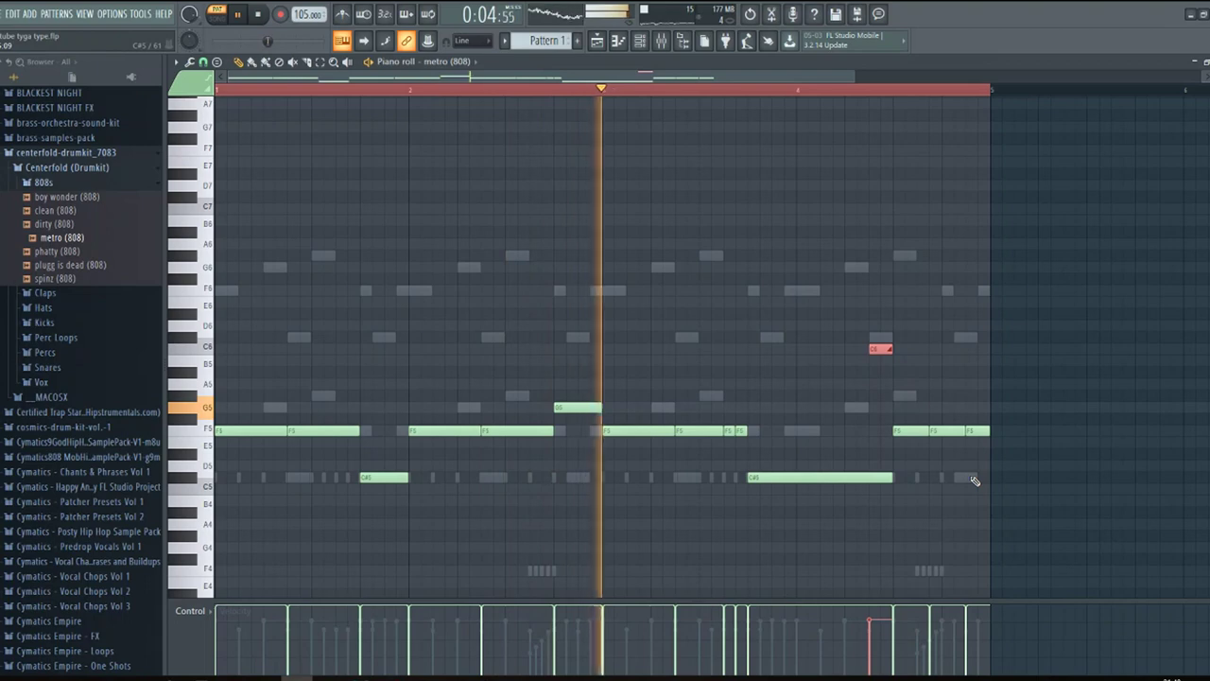
Add an F4 note on step 15 of bar 4 and make it a slide note one step long
{"action": "left_click", "coordinate": [975, 571]}
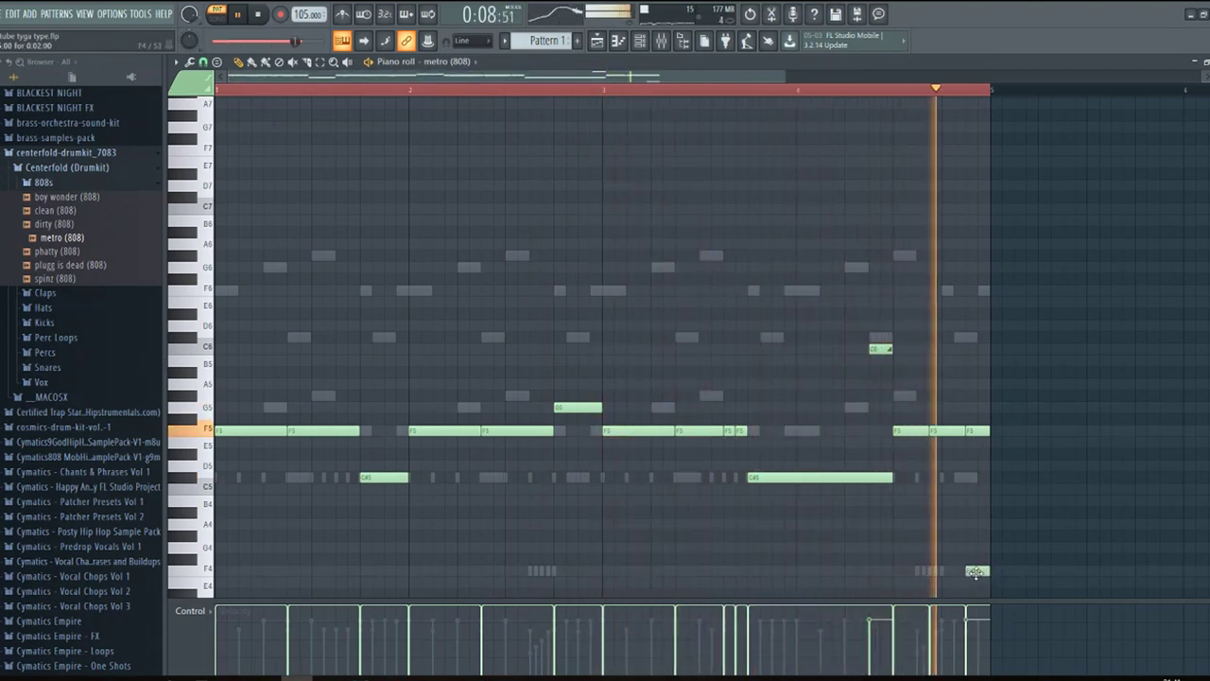
{"action": "key", "text": "space"}
{"action": "double_click", "coordinate": [976, 571]}
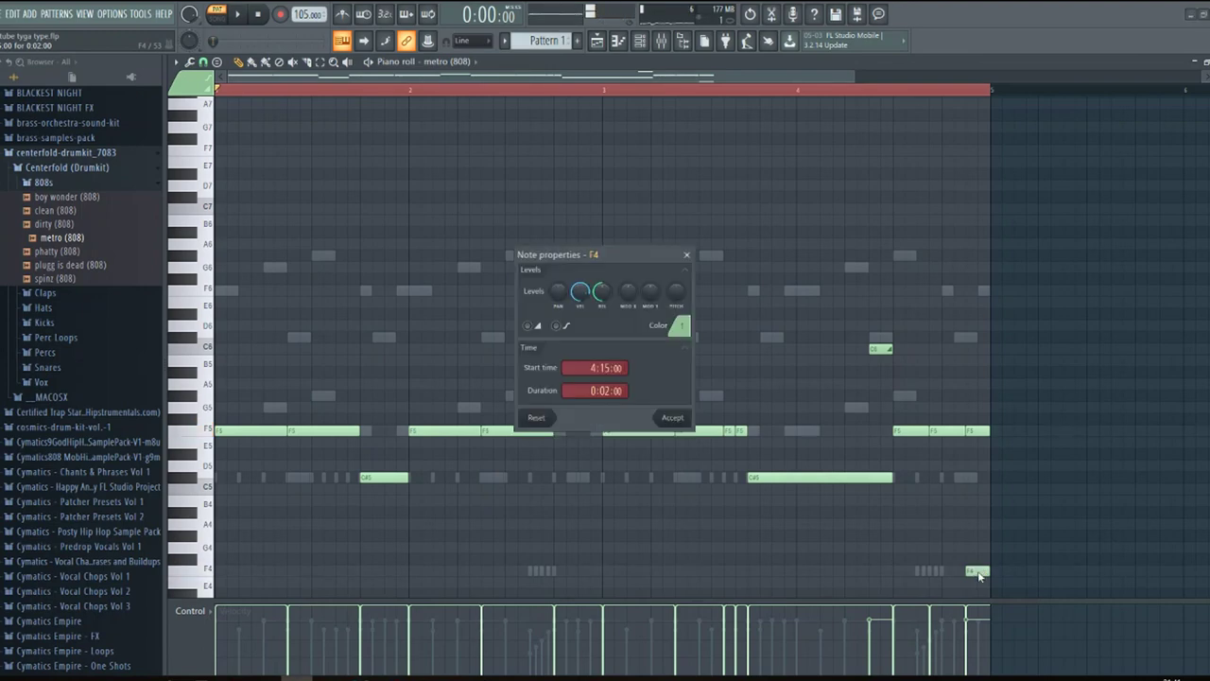
{"action": "left_click", "coordinate": [673, 416]}
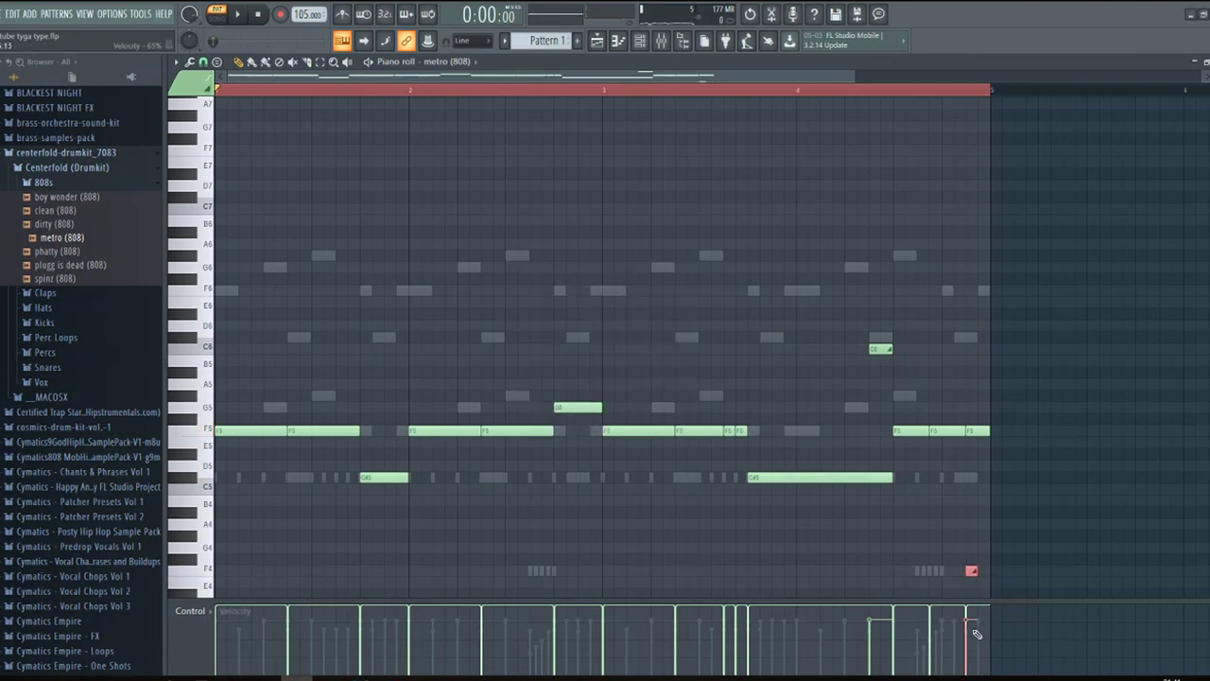
Add the punch (kick) sample from the Centerfold drumkit's Kicks folder as a new channel below metro (808)
{"action": "key", "text": "space"}
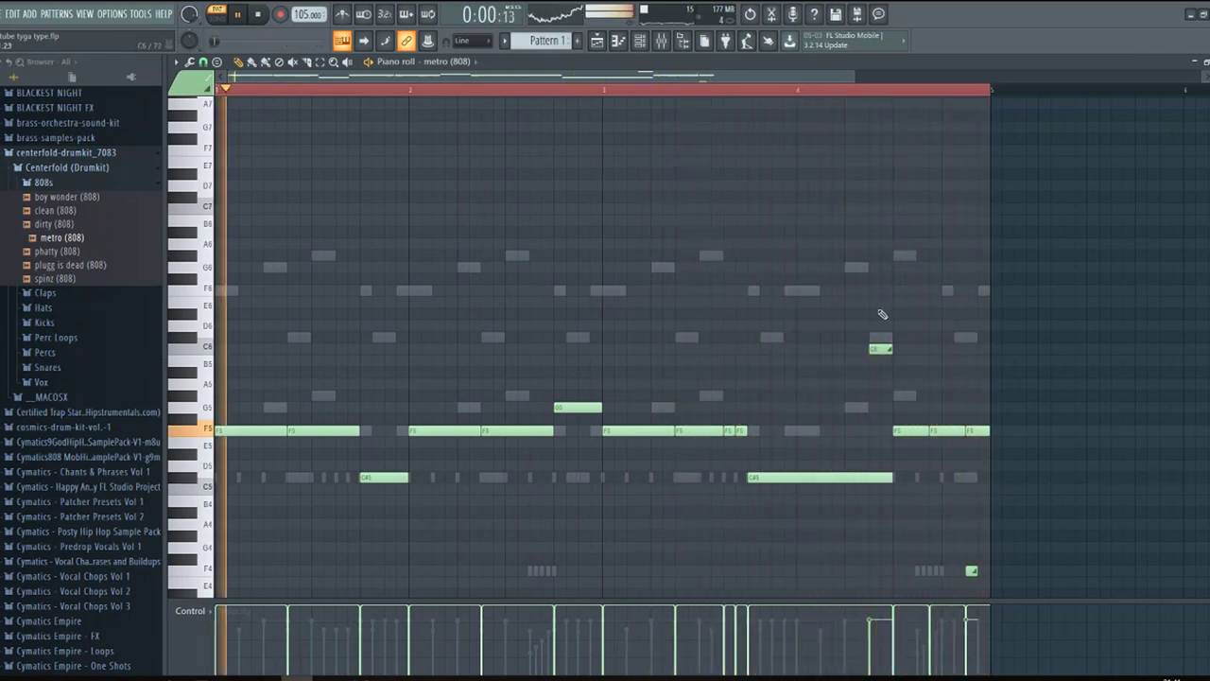
{"action": "left_click", "coordinate": [602, 45]}
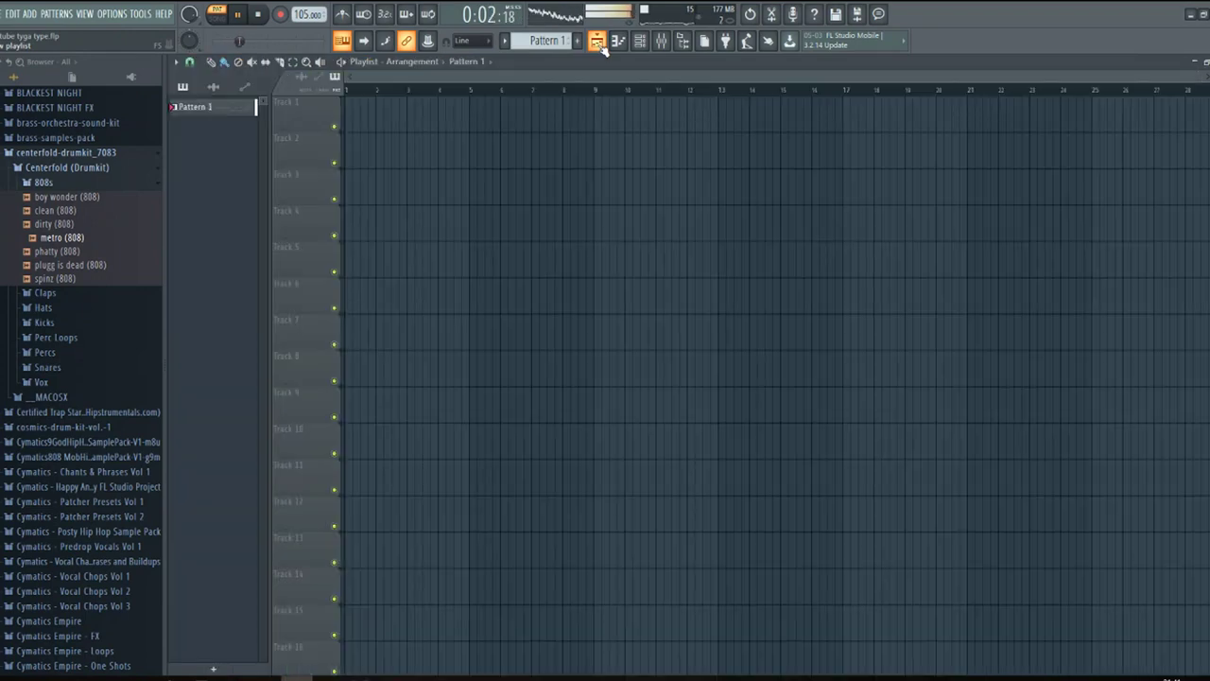
{"action": "left_click", "coordinate": [621, 42]}
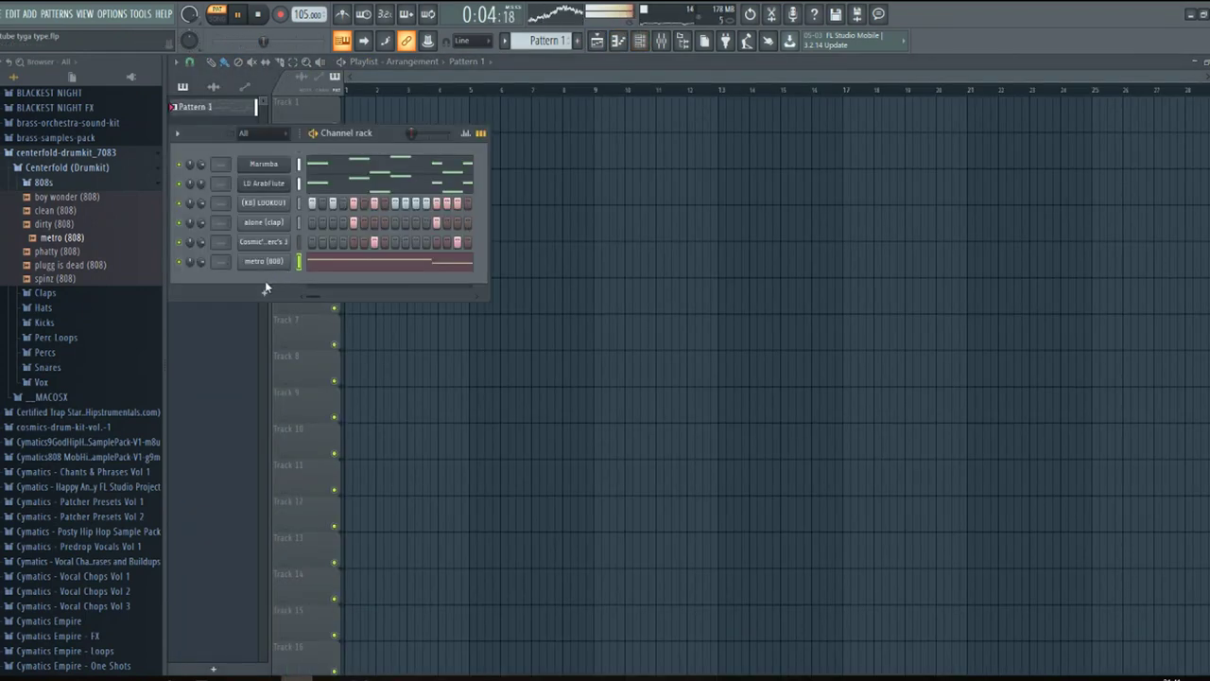
{"action": "left_click", "coordinate": [54, 183]}
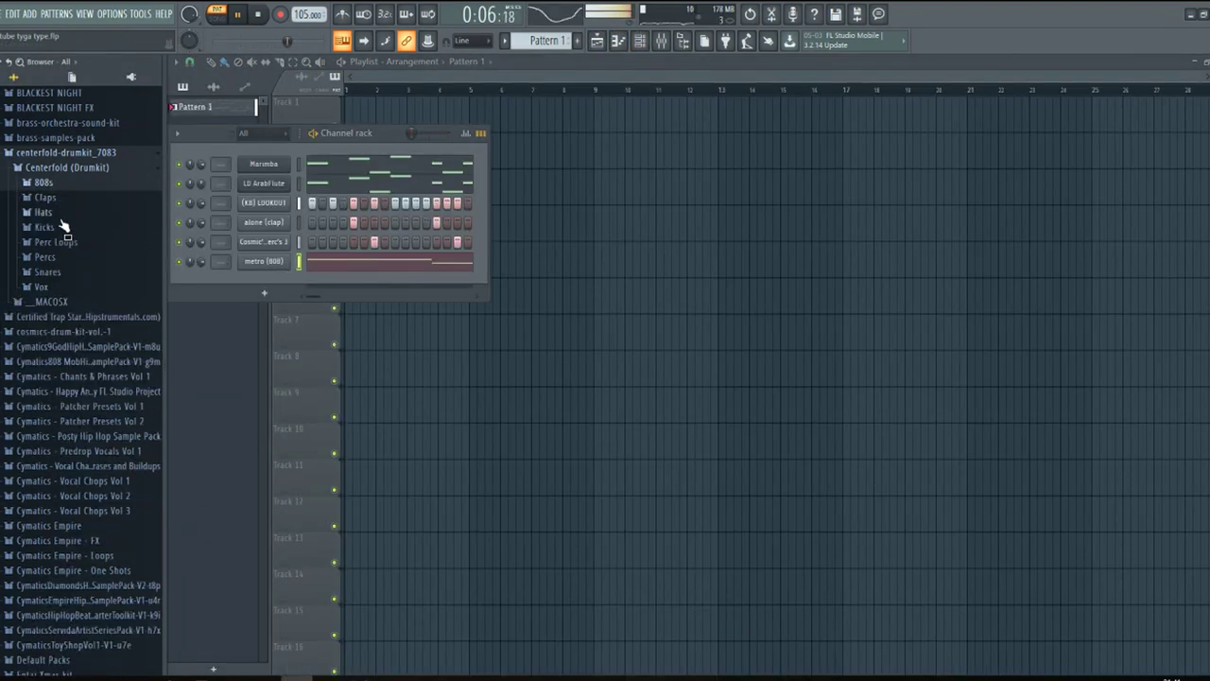
{"action": "left_click", "coordinate": [46, 227]}
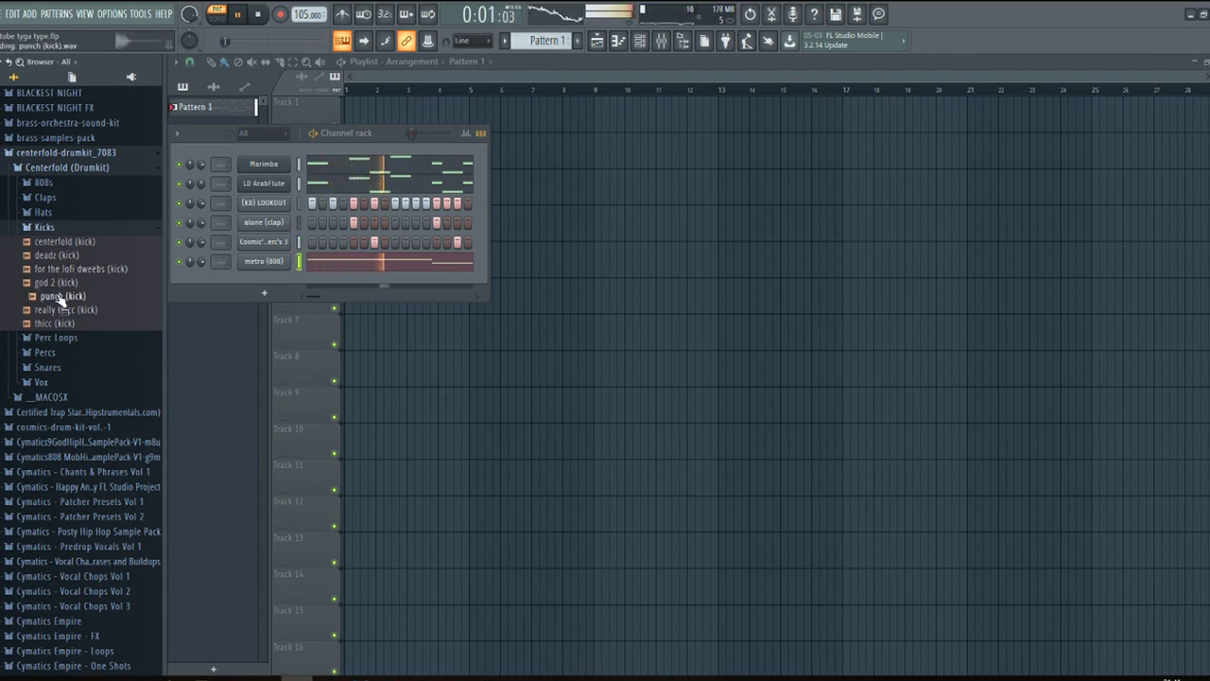
{"action": "left_click_drag", "start_coordinate": [259, 280], "coordinate": [257, 281]}
{"action": "key", "text": "space"}
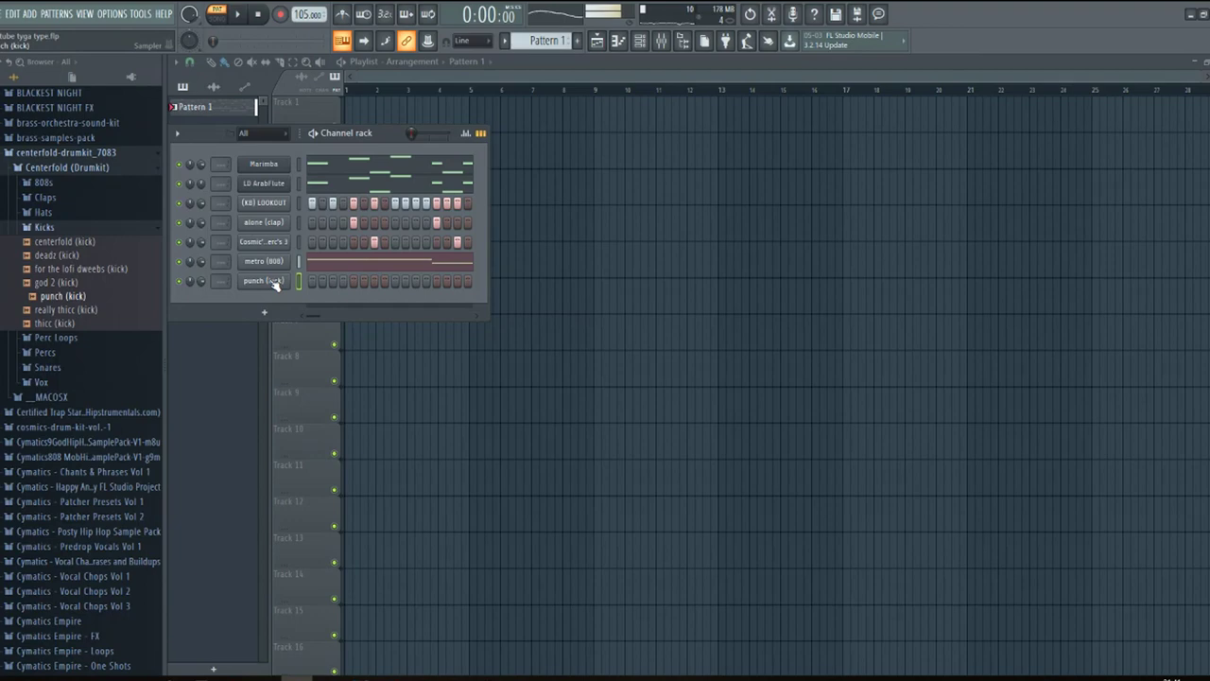
Set the punch (kick) channel's time stretching to none and make it cut itself
{"action": "left_click", "coordinate": [267, 281]}
{"action": "right_click", "coordinate": [486, 257]}
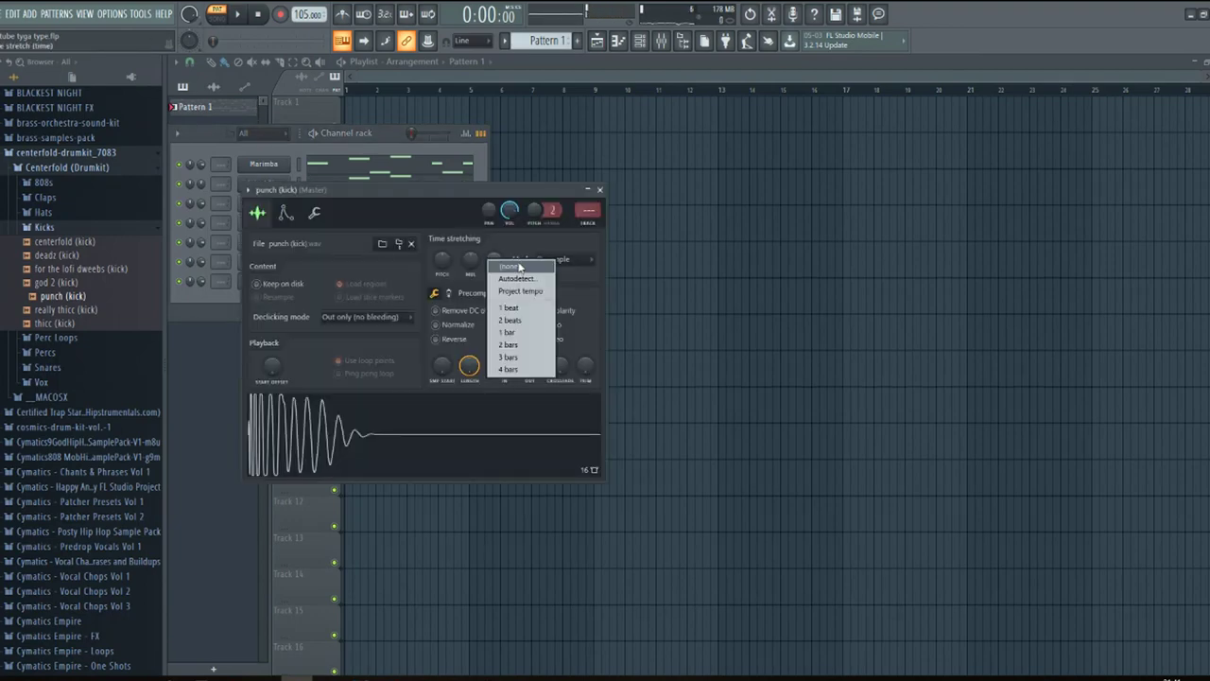
{"action": "left_click", "coordinate": [313, 212]}
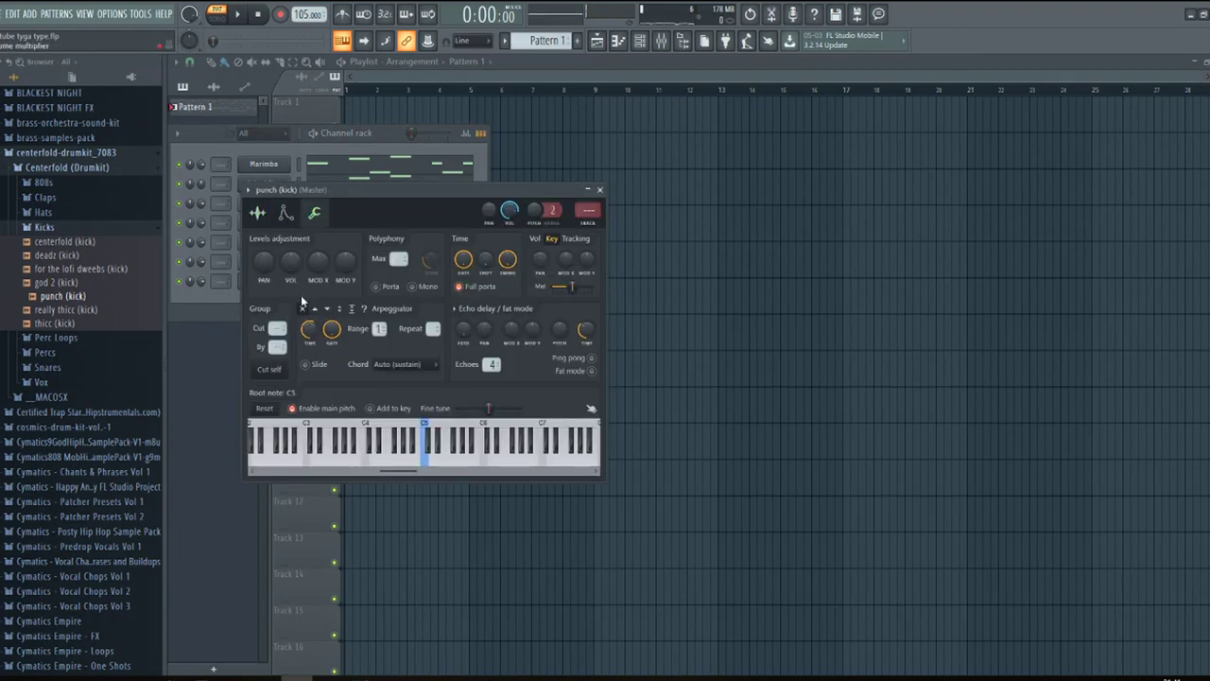
{"action": "left_click", "coordinate": [257, 214]}
{"action": "left_click", "coordinate": [601, 189]}
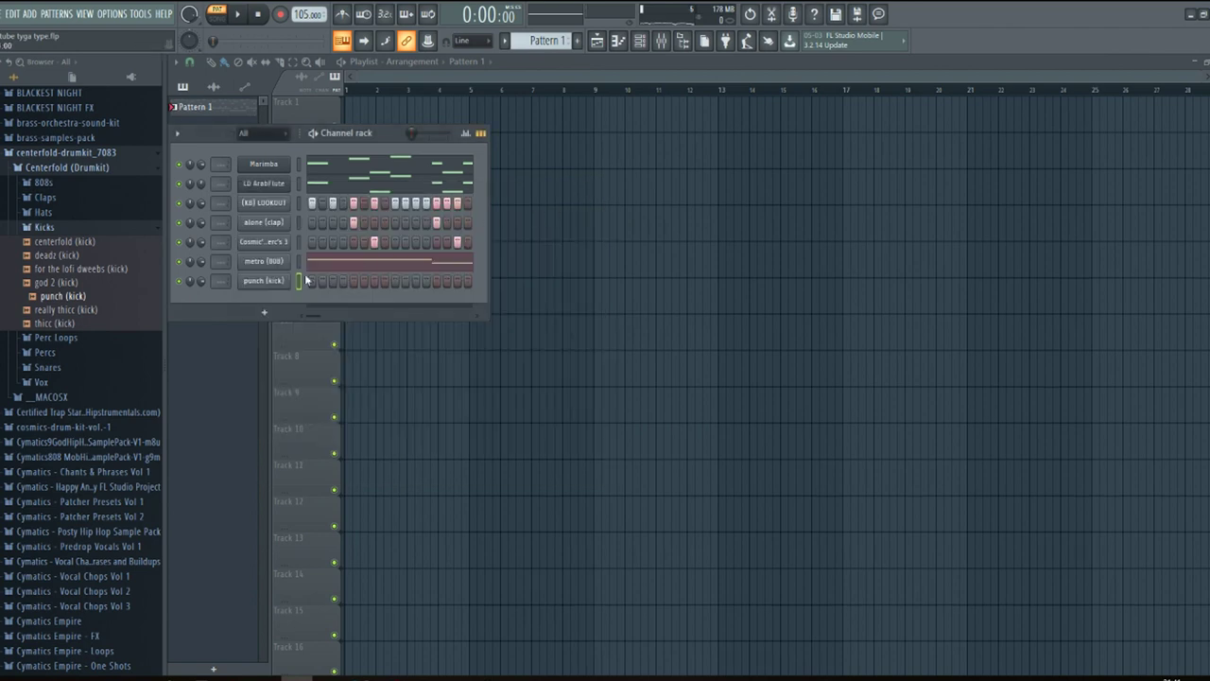
Check the volume envelope of the metro (808) channel during playback
{"action": "left_click", "coordinate": [266, 263]}
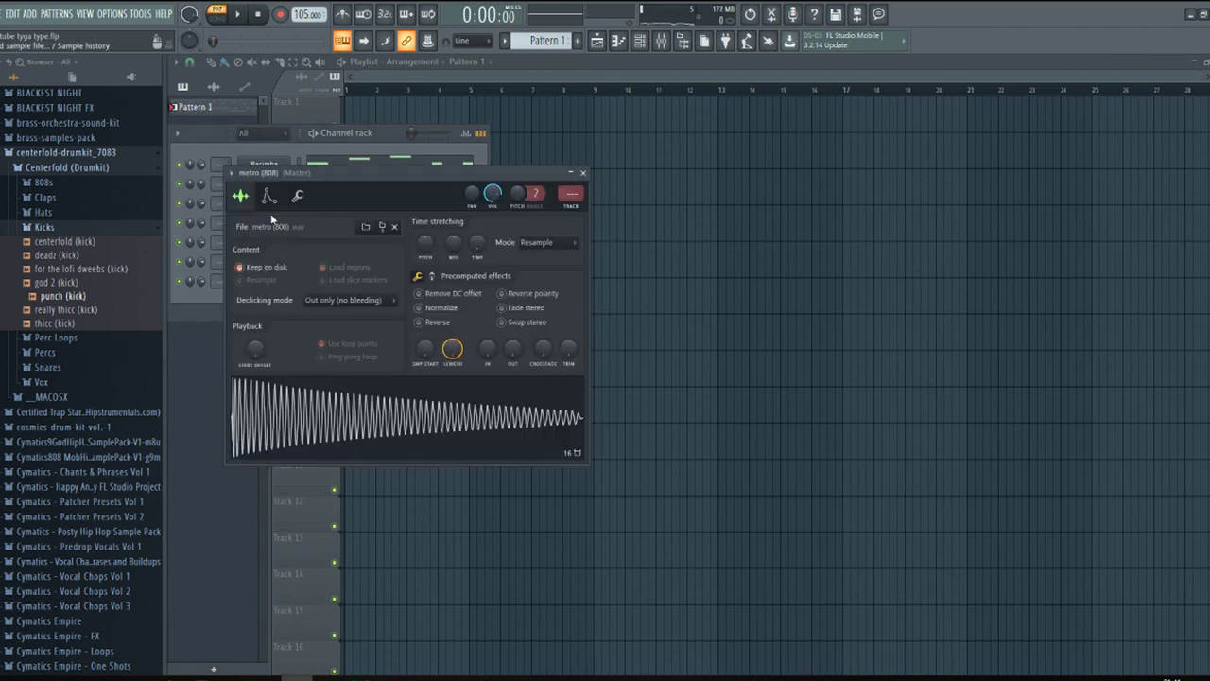
{"action": "left_click", "coordinate": [269, 195]}
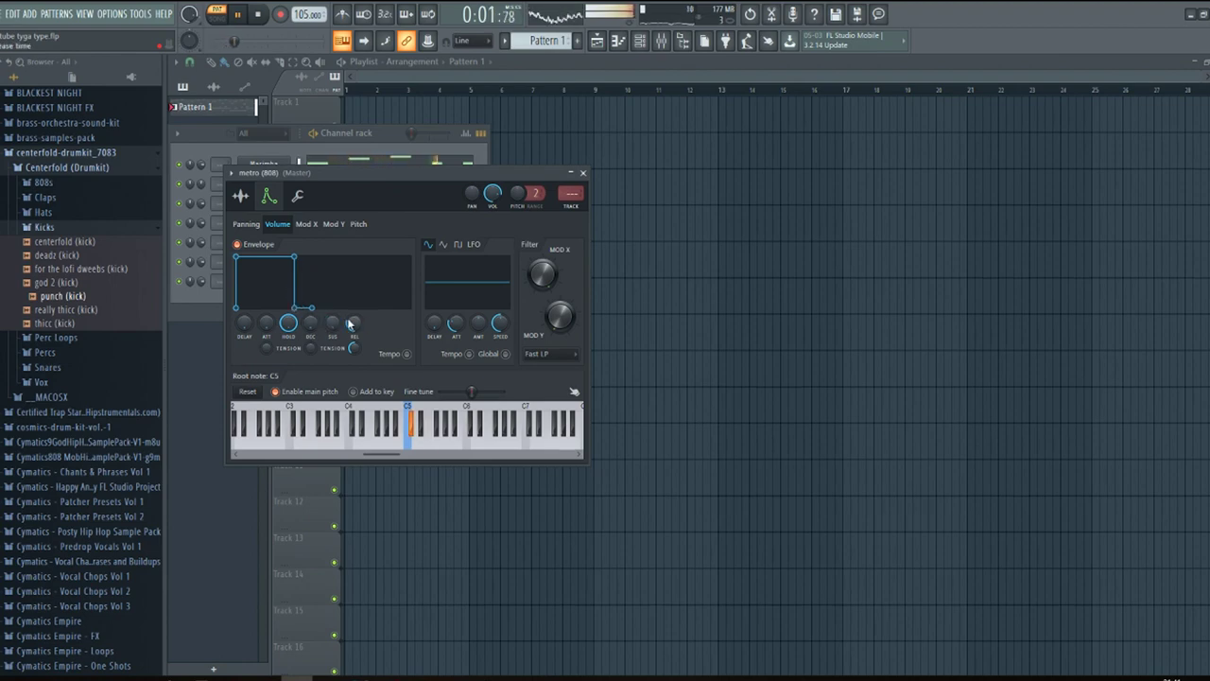
{"action": "left_click", "coordinate": [585, 175]}
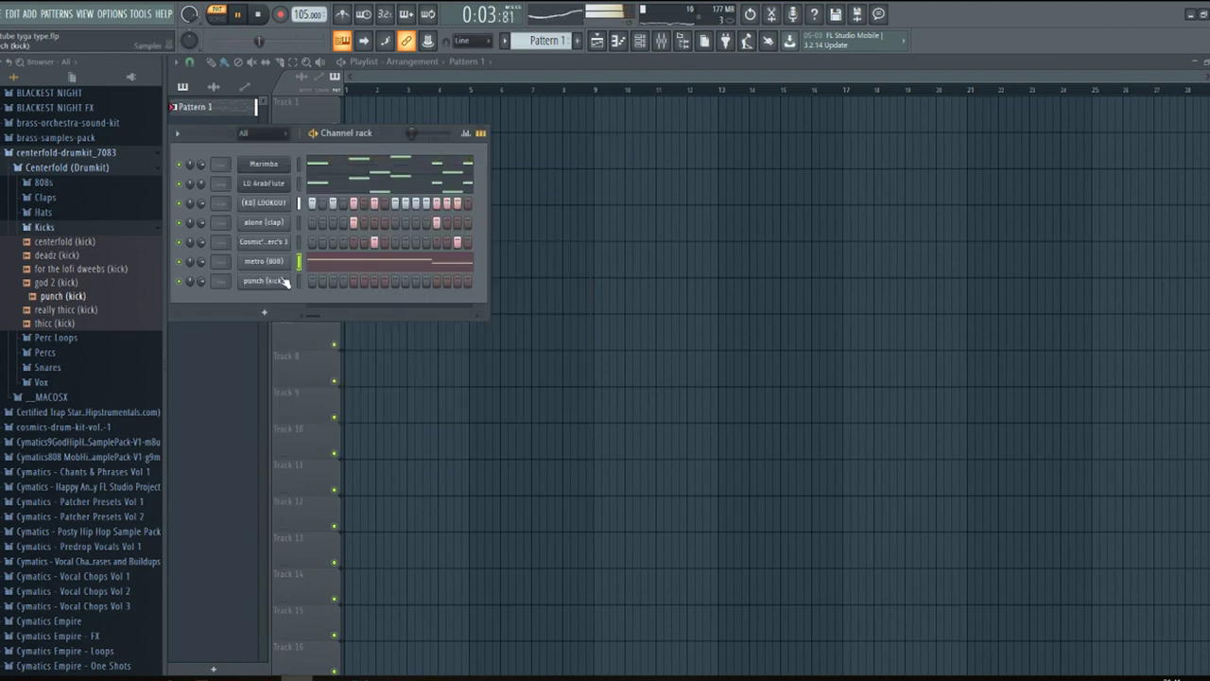
Widen the channel rack to all four bars and place kicks on steps 1, 7 and 13 of bars 1 and 2 and step 1 of bar 3
{"action": "right_click", "coordinate": [277, 280]}
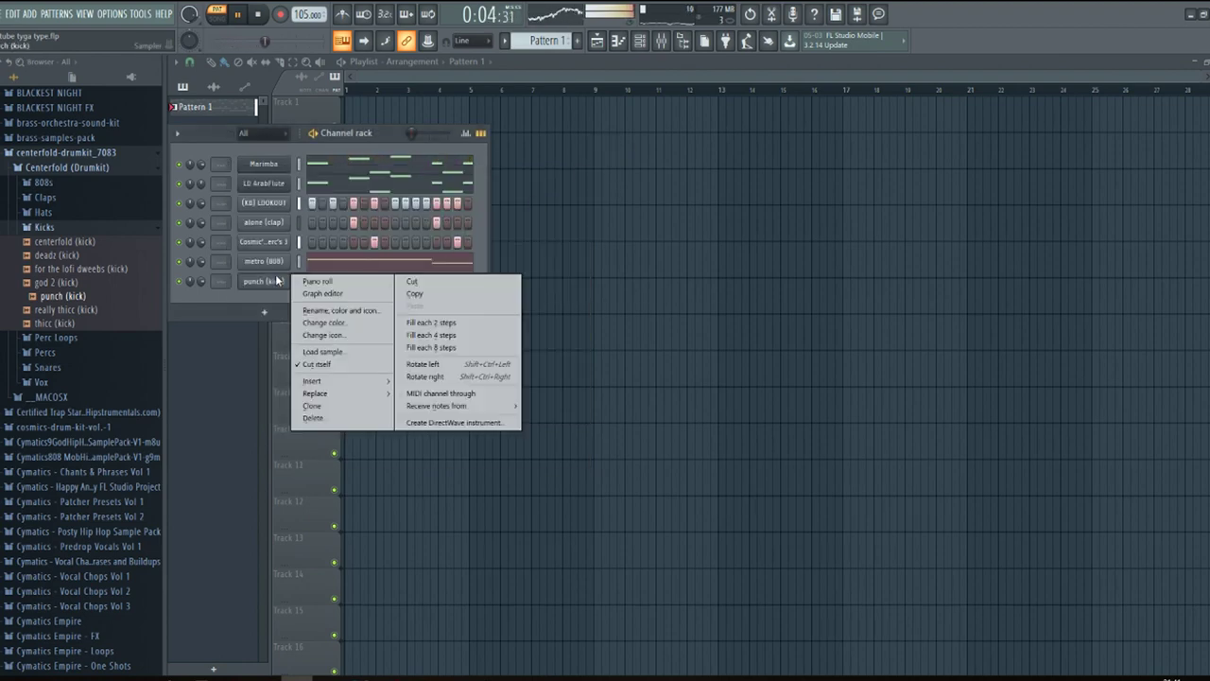
{"action": "left_click", "coordinate": [381, 133]}
{"action": "left_click_drag", "start_coordinate": [488, 321], "coordinate": [987, 320]}
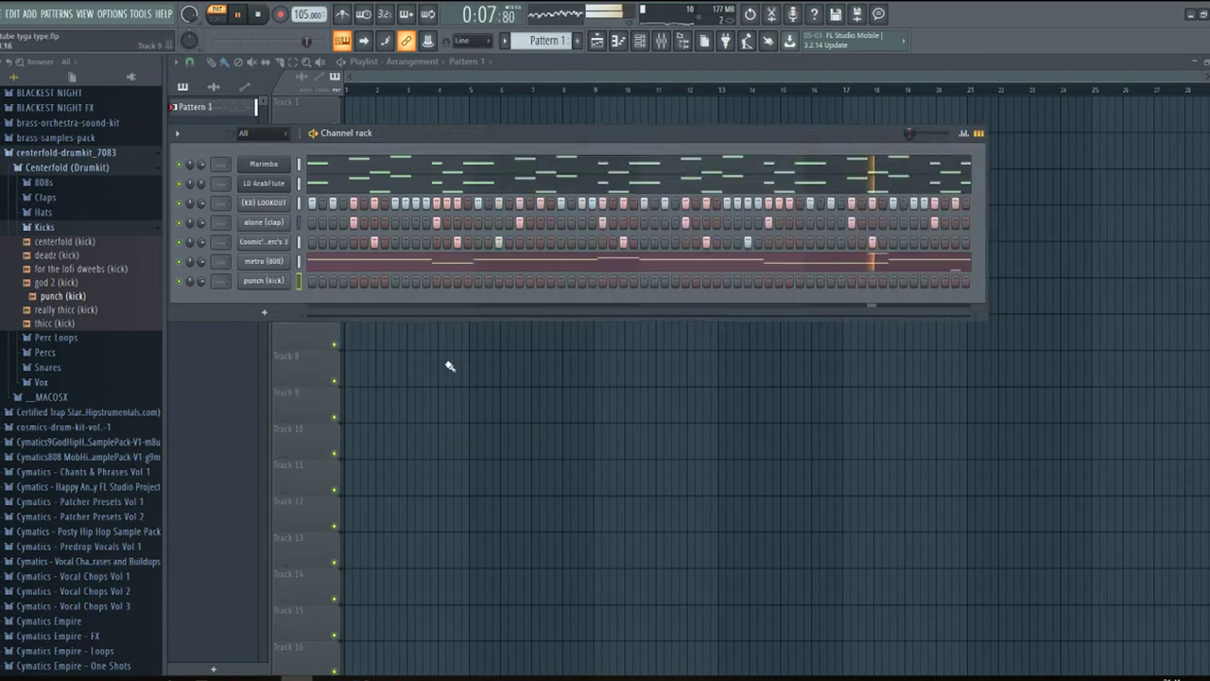
{"action": "left_click", "coordinate": [375, 281]}
{"action": "key", "text": "space"}
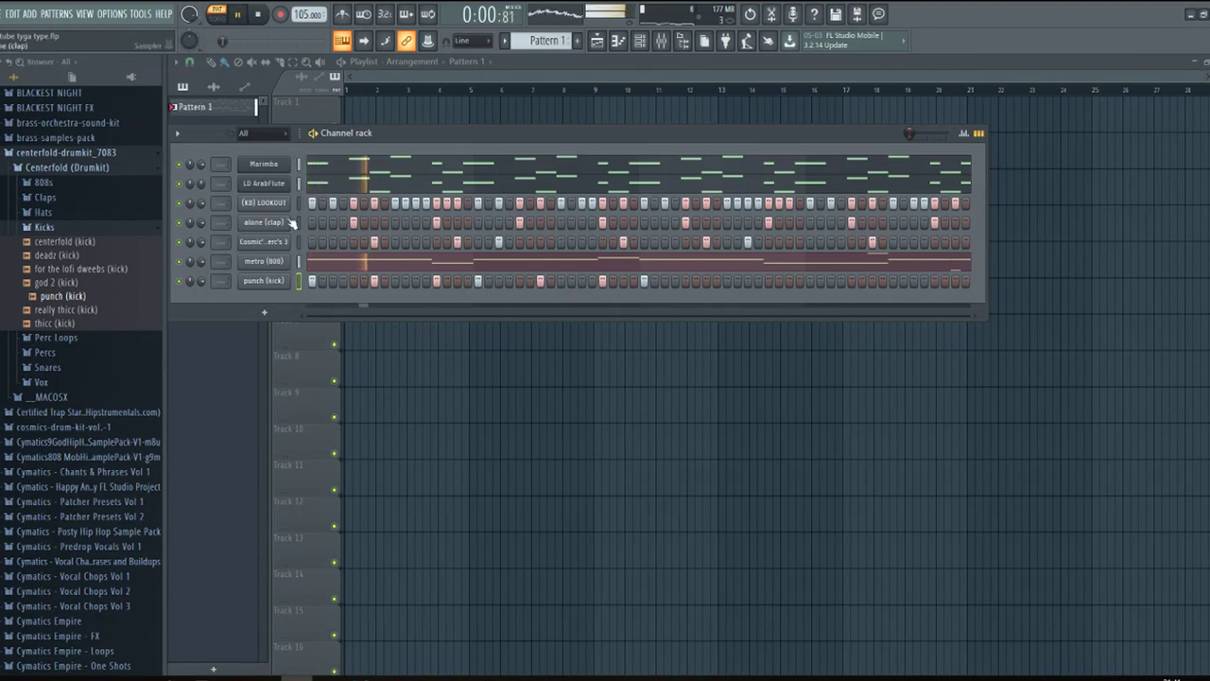
Move all punch (kick) notes up to F5 in the piano roll
{"action": "right_click", "coordinate": [279, 282]}
{"action": "left_click", "coordinate": [317, 280]}
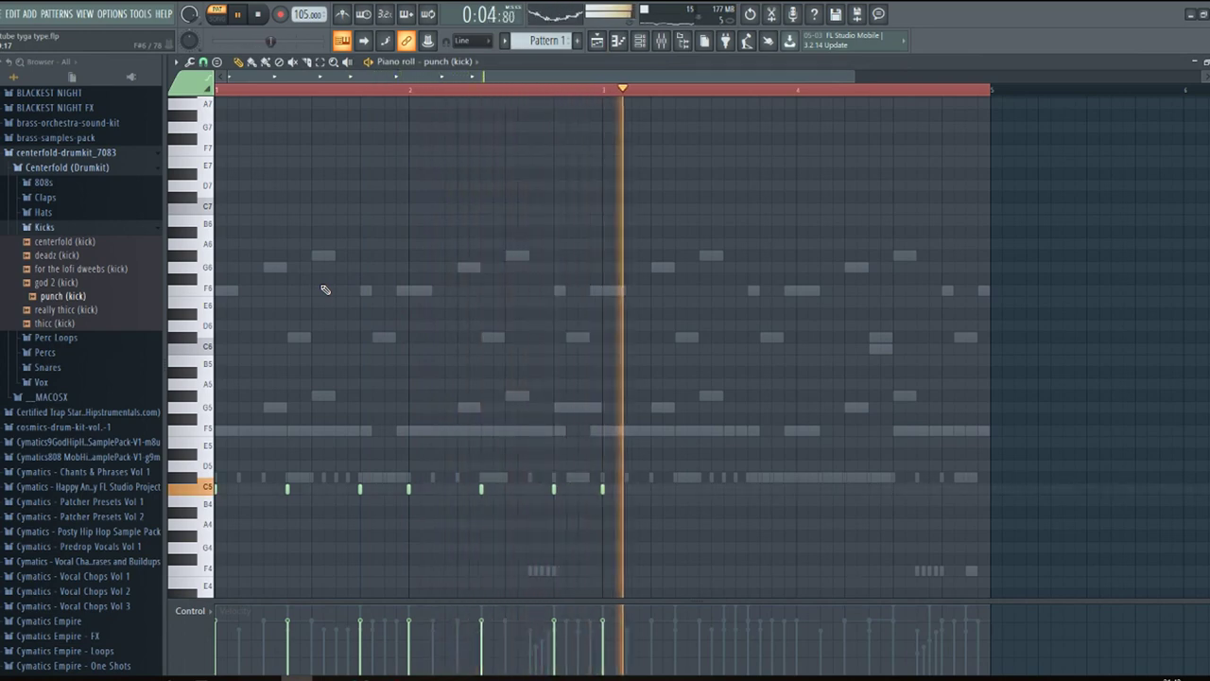
{"action": "key", "text": "space"}
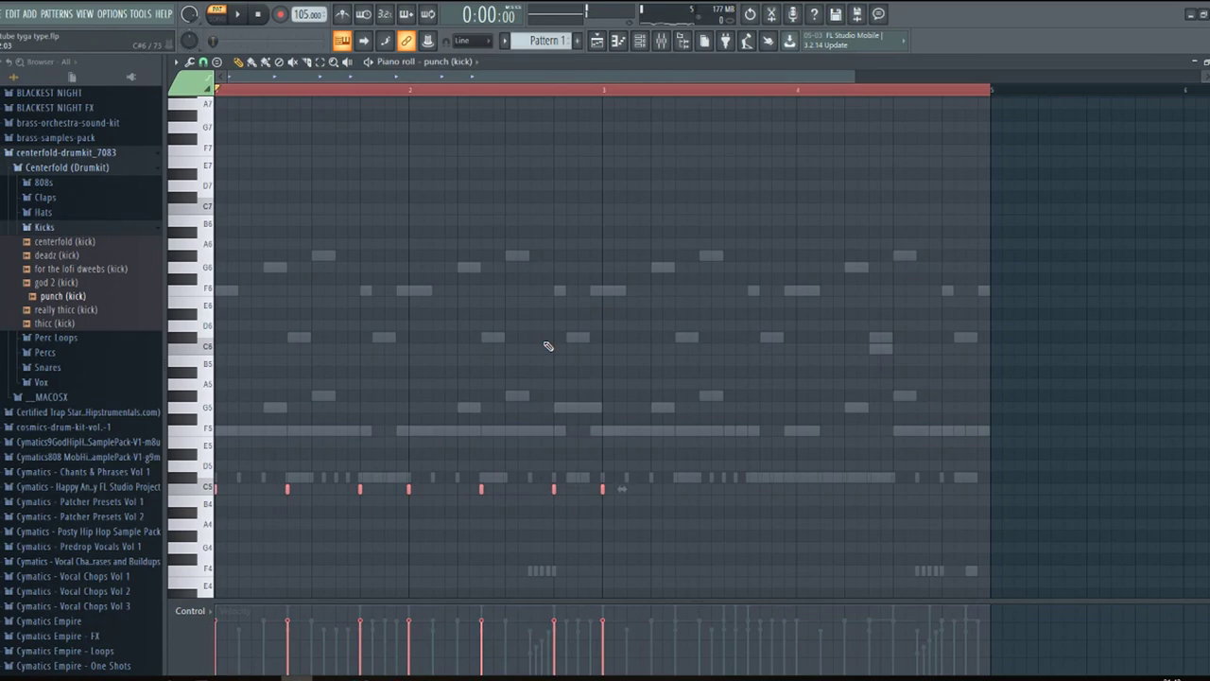
{"action": "key", "text": "space"}
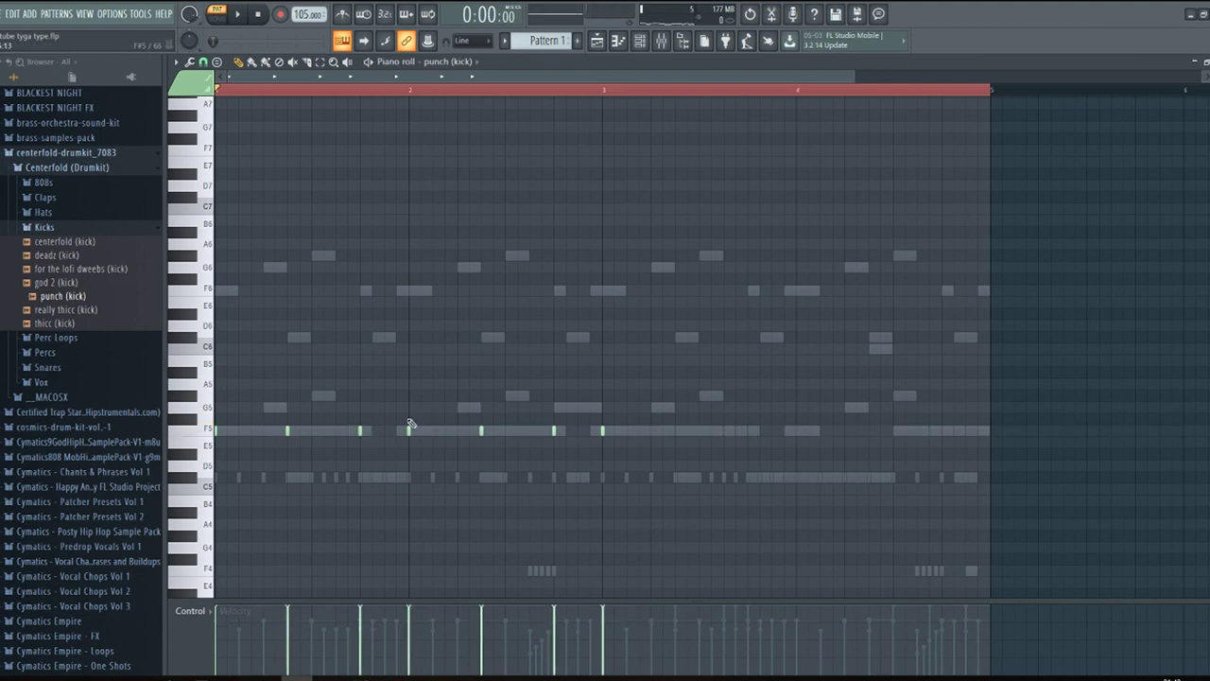
Add F5 kick notes on steps 7, 12 and 13 of bar 3
{"action": "key", "text": "space"}
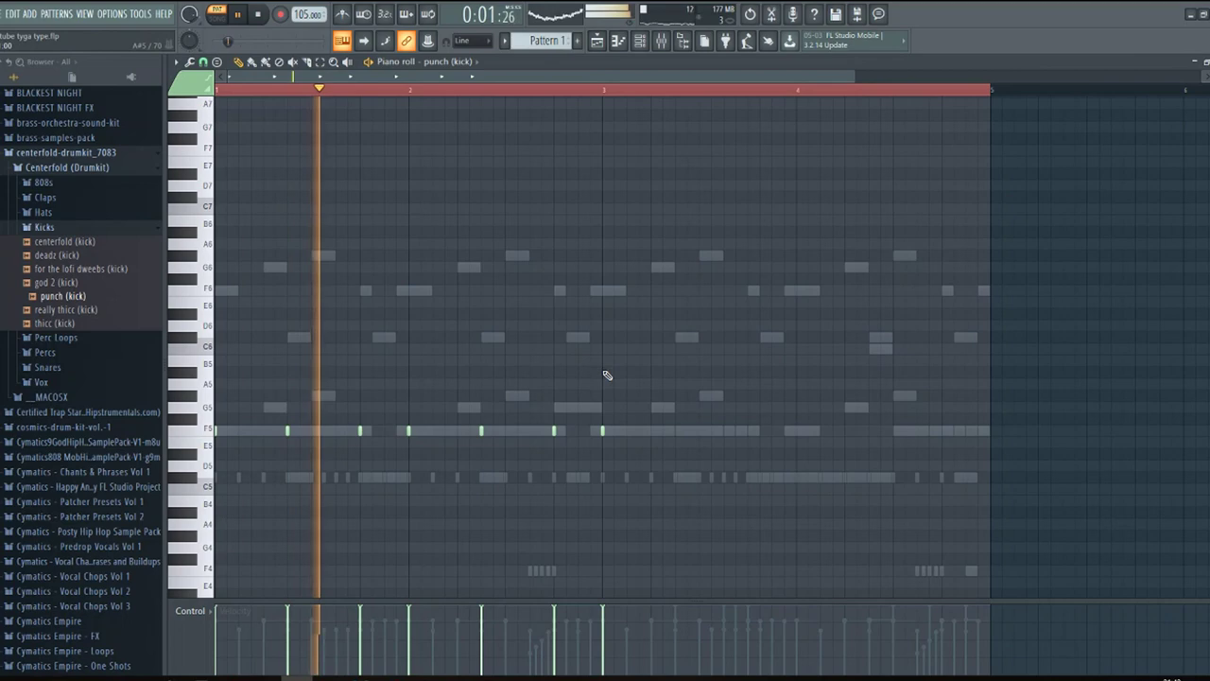
{"action": "left_click", "coordinate": [677, 431]}
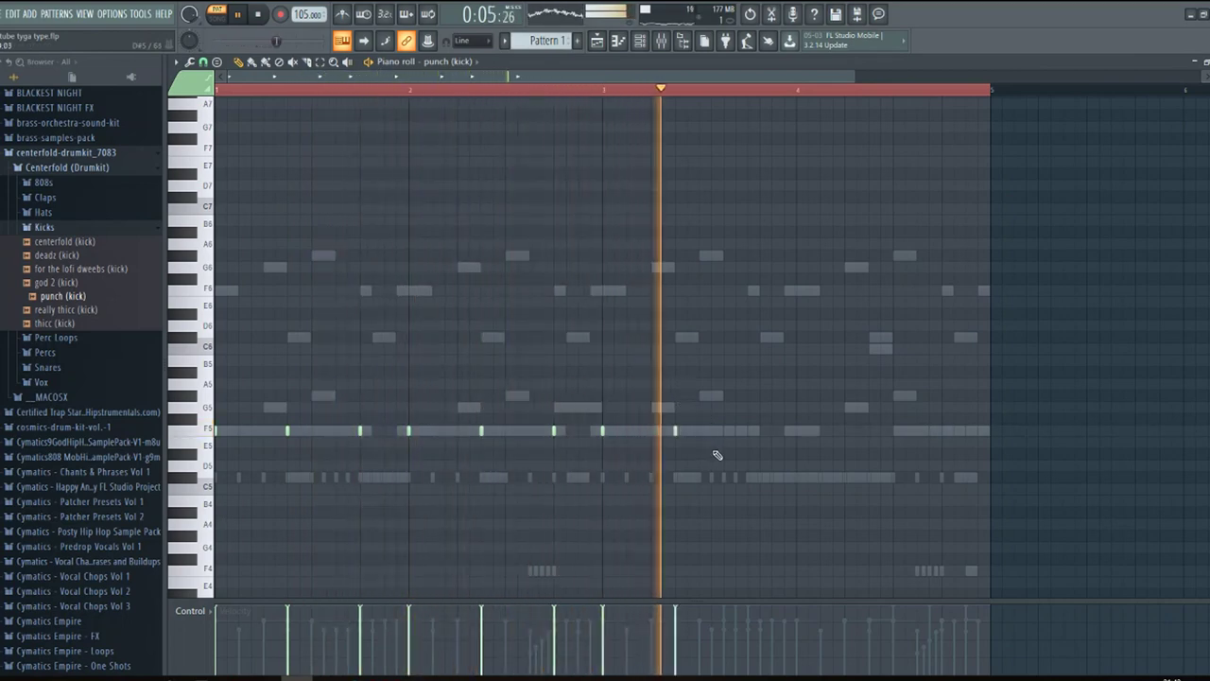
{"action": "key", "text": "space"}
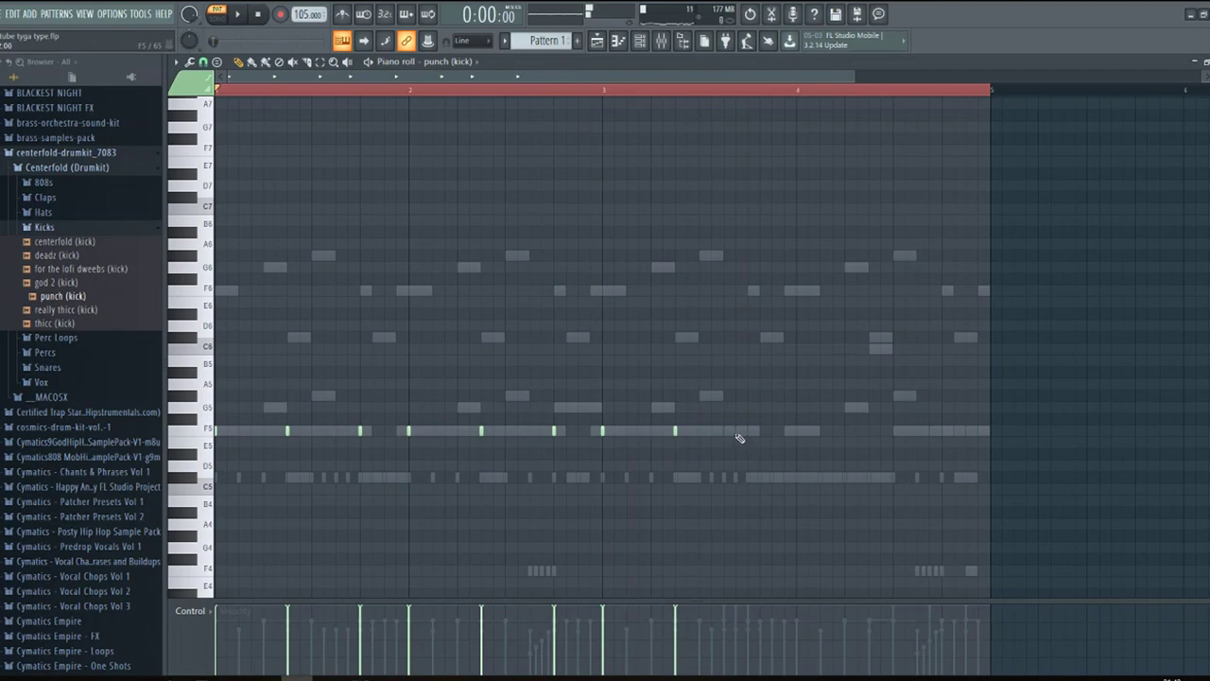
{"action": "key", "text": "space"}
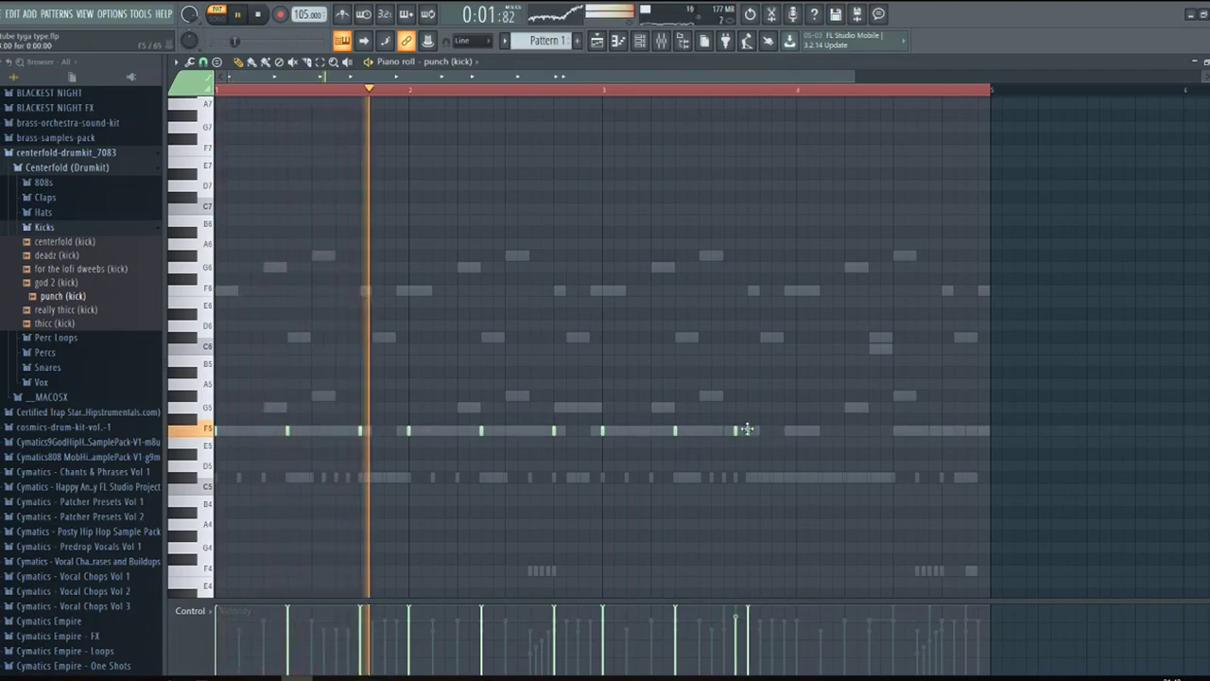
Add F5 kick notes on steps 7, 9, 12 and 15 of bar 4
{"action": "left_click", "coordinate": [869, 432]}
{"action": "left_click", "coordinate": [895, 432]}
{"action": "left_click", "coordinate": [966, 431]}
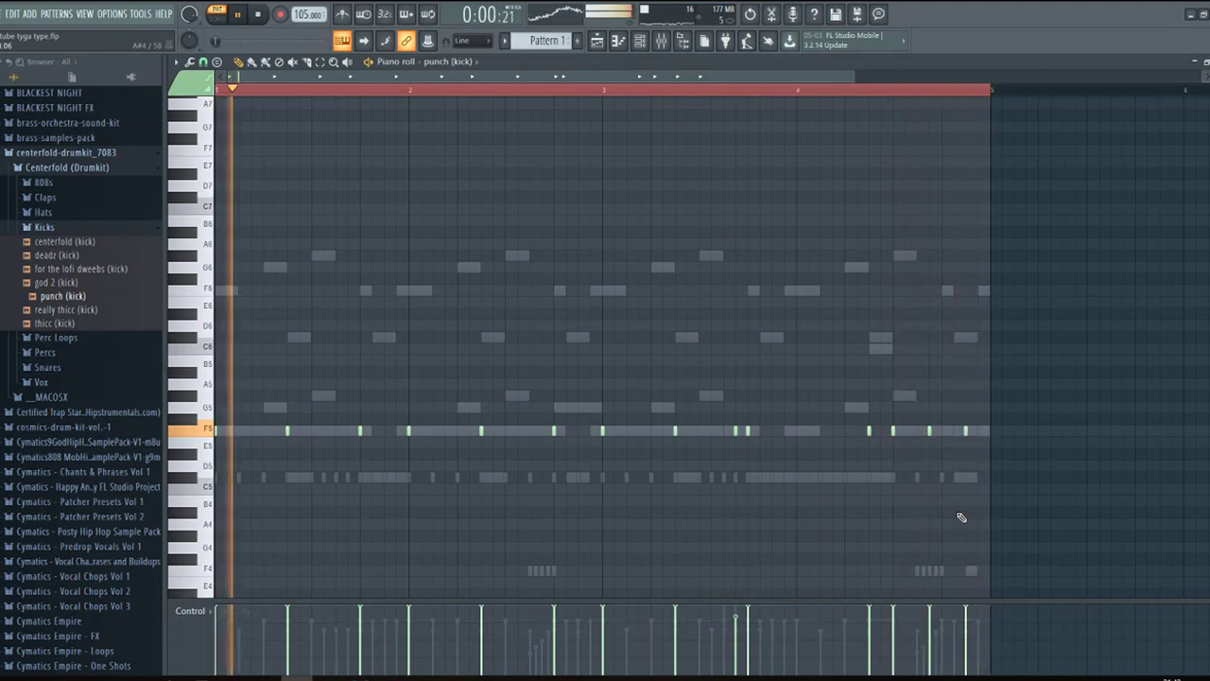
{"action": "key", "text": "space"}
Return to the channel rack over the playlist and listen to the pattern with the kick
{"action": "left_click", "coordinate": [597, 41]}
{"action": "left_click", "coordinate": [640, 41]}
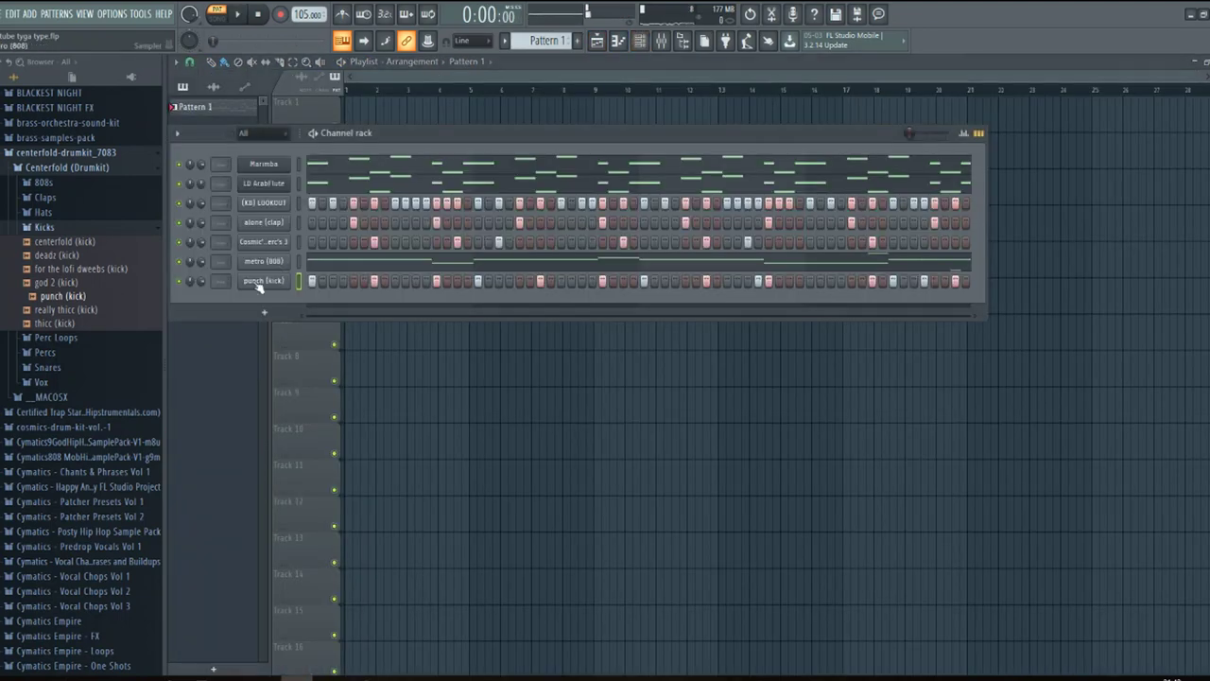
{"action": "key", "text": "space"}
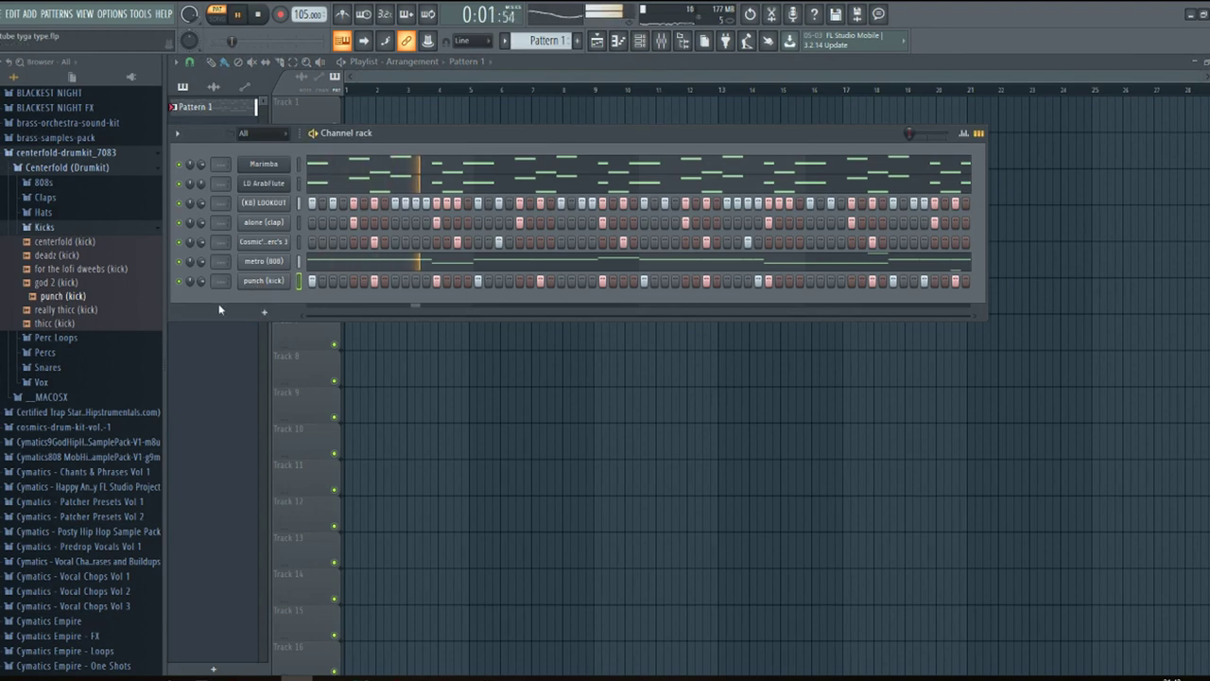
Close the Centerfold drumkit and open the Hihats - Open one-shots folder of the Cymatics 808 Mob sample pack
{"action": "left_click", "coordinate": [52, 229]}
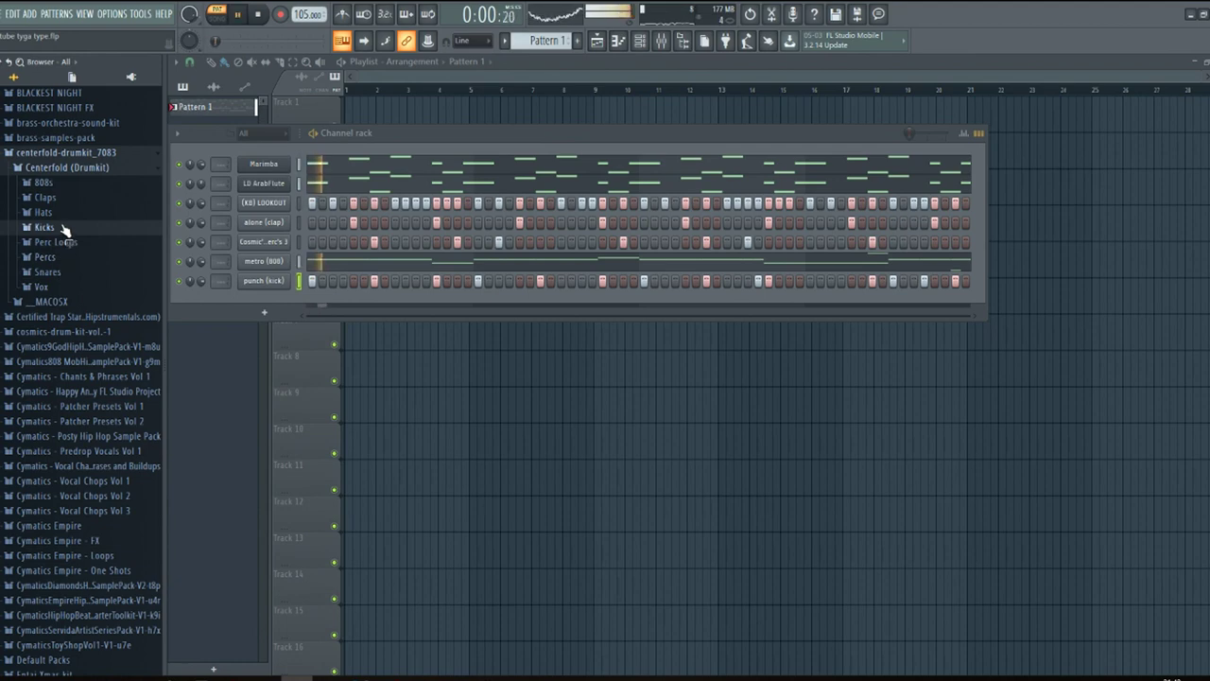
{"action": "left_click", "coordinate": [69, 153]}
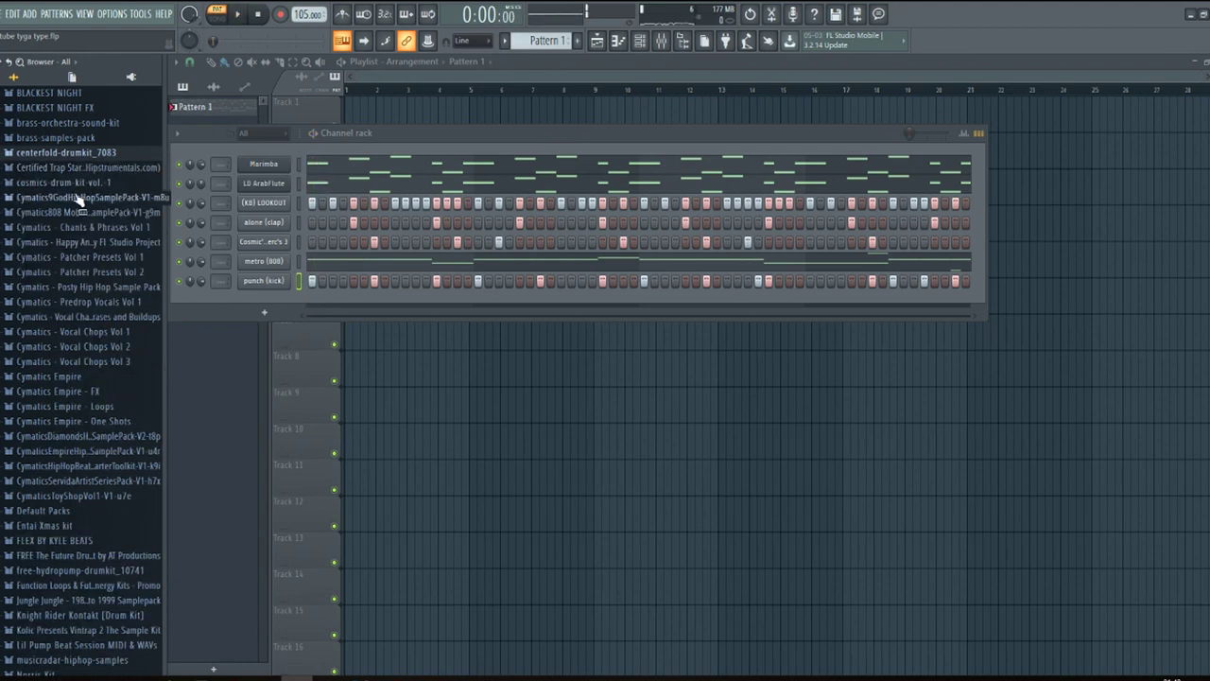
{"action": "left_click", "coordinate": [83, 214]}
{"action": "left_click", "coordinate": [82, 225]}
{"action": "left_click", "coordinate": [82, 258]}
{"action": "left_click", "coordinate": [62, 302]}
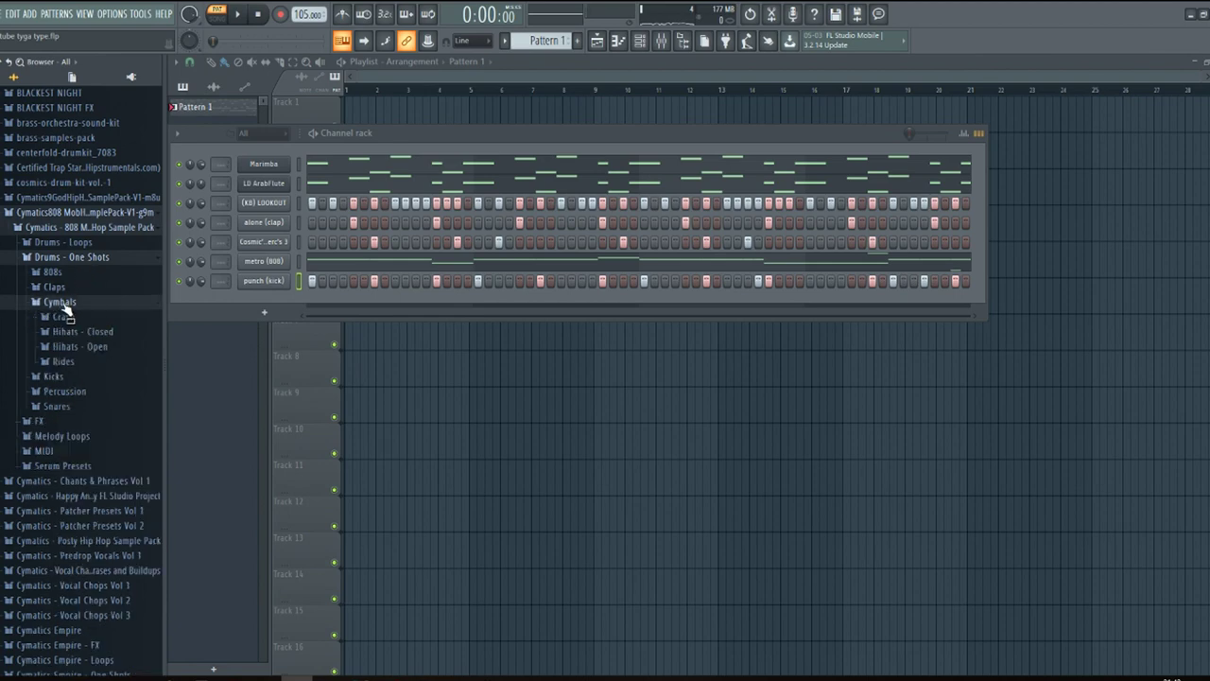
{"action": "left_click", "coordinate": [78, 346]}
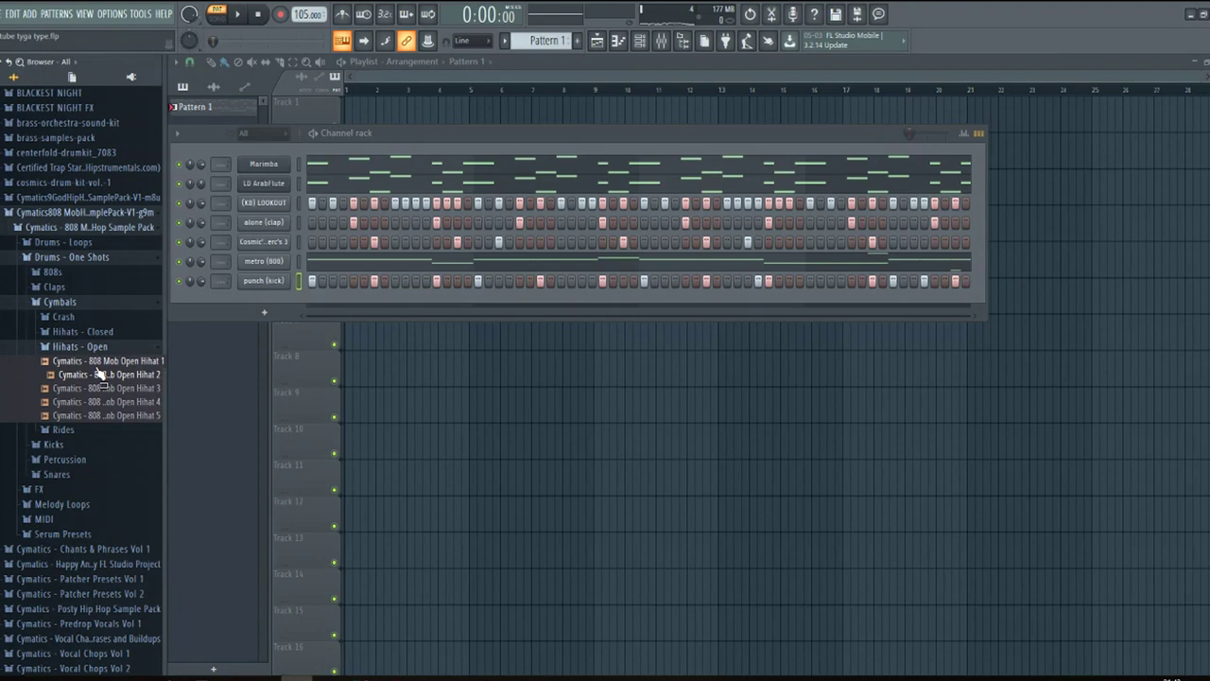
Audition the open hi-hats and add Cymatics - 808 Mob Open Hihat 1 as a new channel below punch (kick)
{"action": "left_click", "coordinate": [111, 362]}
{"action": "left_click", "coordinate": [117, 417]}
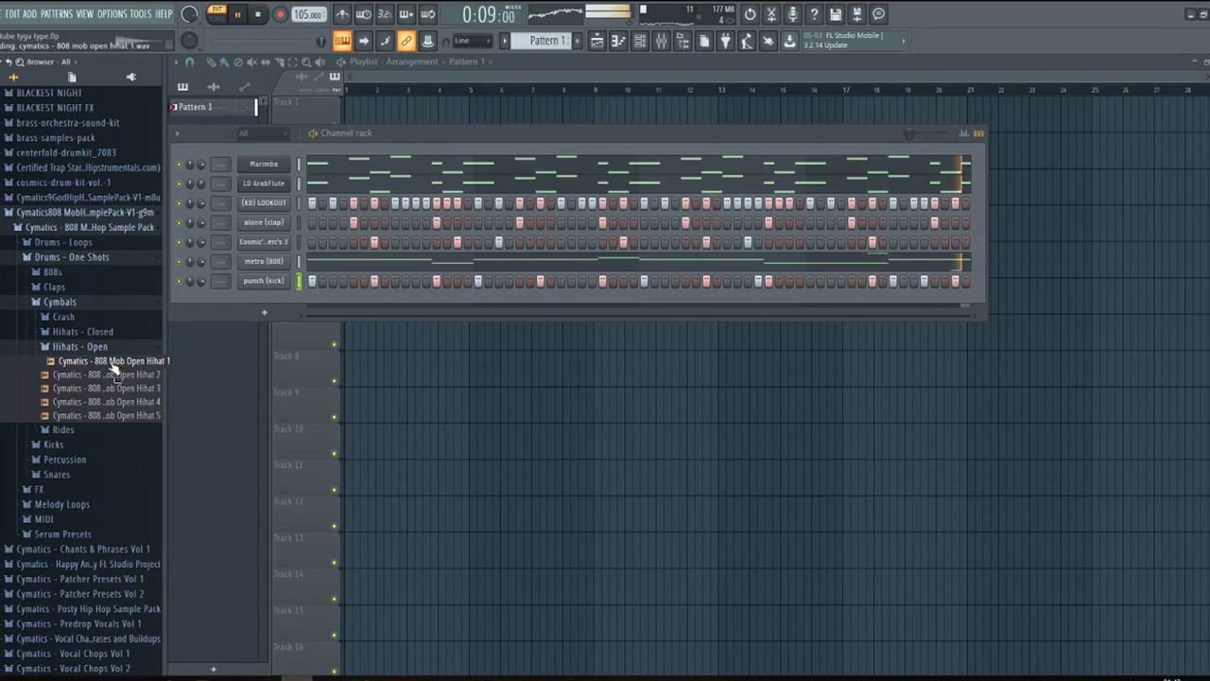
{"action": "left_click_drag", "start_coordinate": [264, 299], "coordinate": [269, 304]}
{"action": "key", "text": "space"}
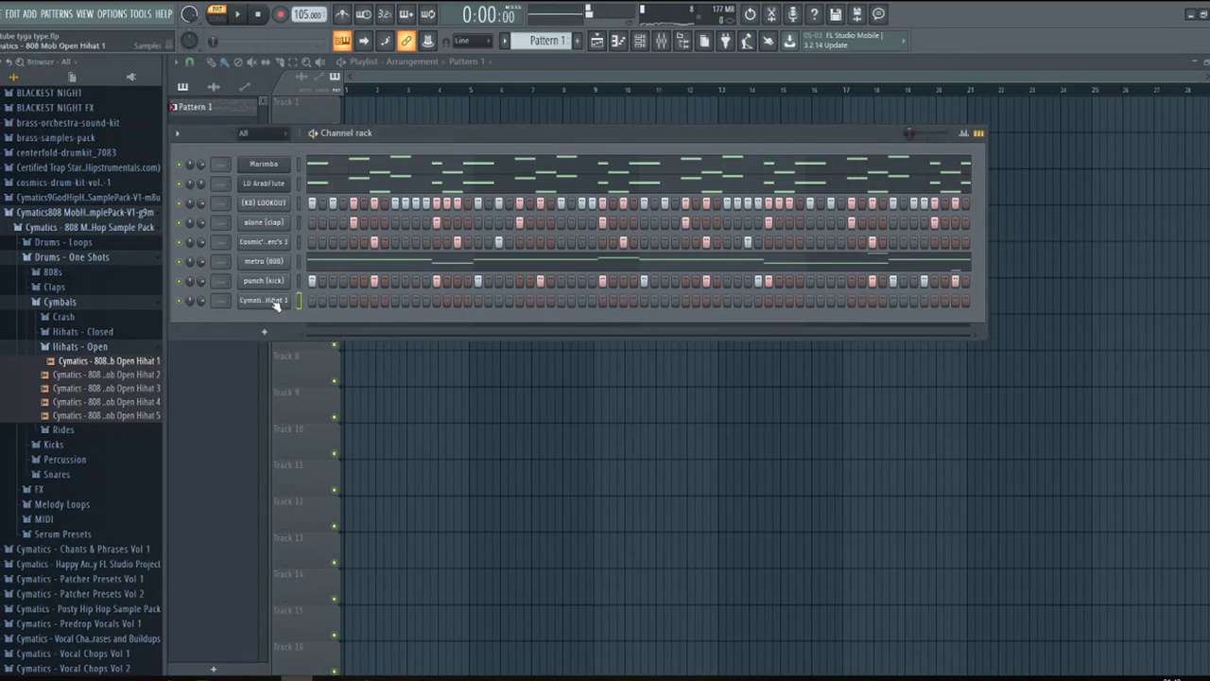
Give the open hi-hat a slight fade-out, set its time stretching to none and make it cut itself
{"action": "left_click", "coordinate": [276, 303]}
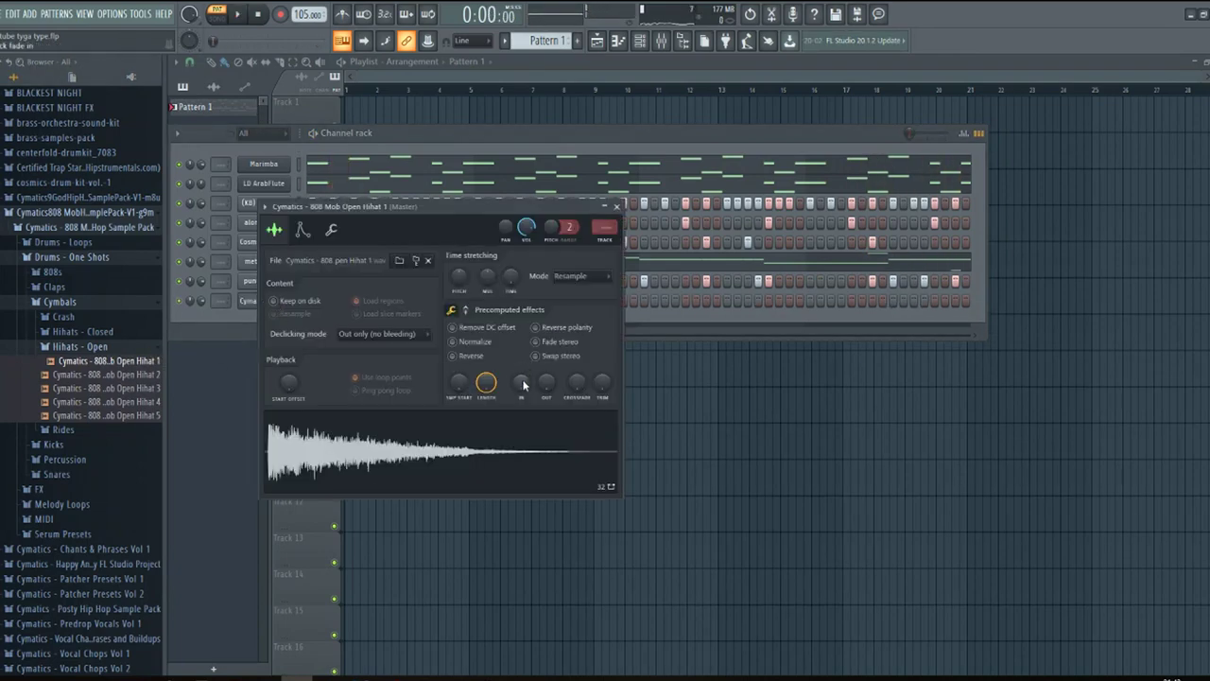
{"action": "left_click", "coordinate": [529, 270]}
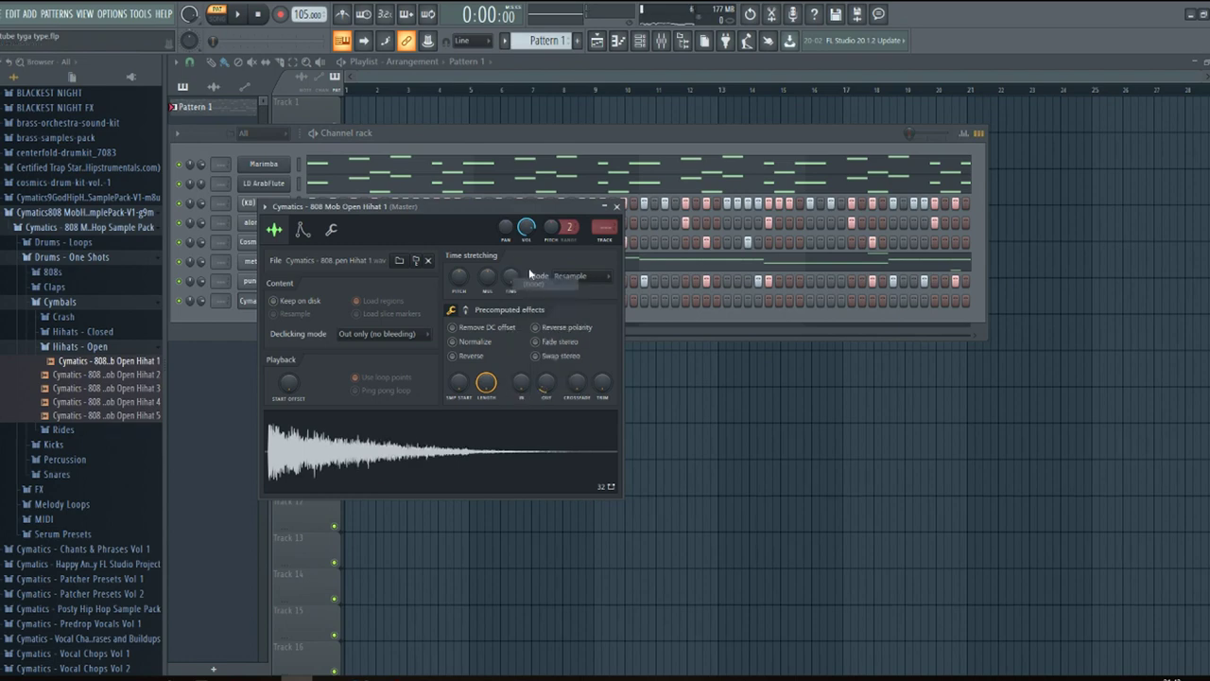
{"action": "left_click", "coordinate": [333, 231]}
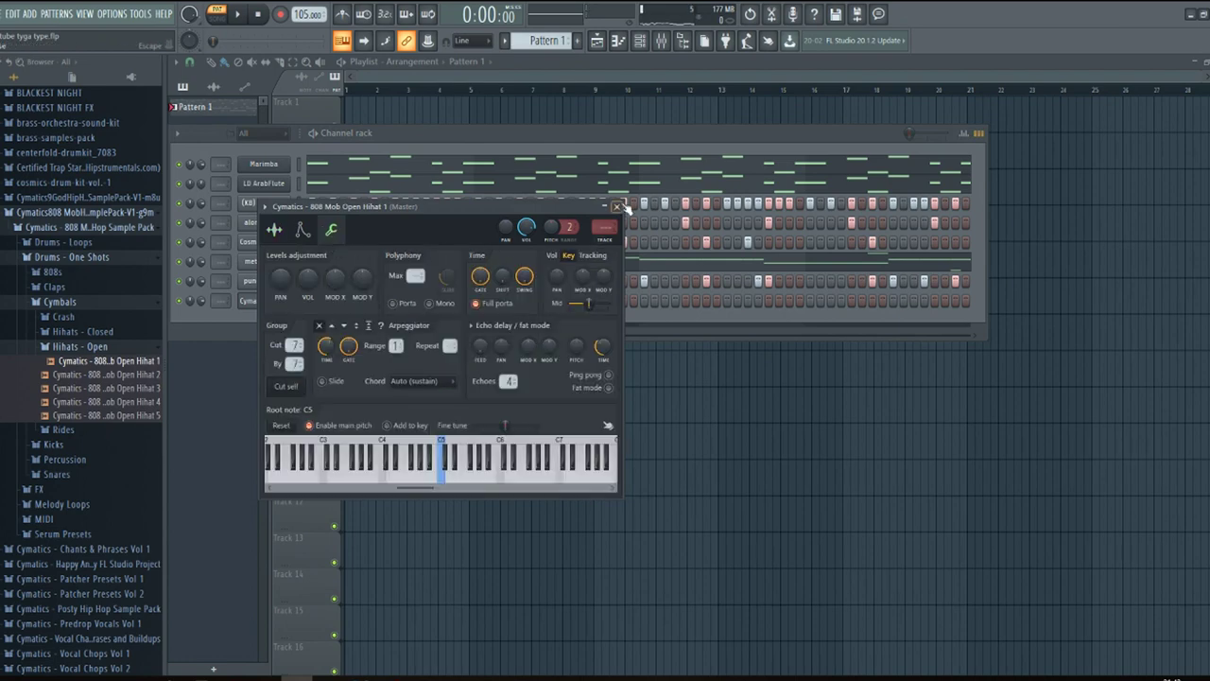
{"action": "left_click", "coordinate": [619, 206]}
Open the piano roll of the Cymatics - 808 Mob Open Hihat 1 channel and play the pattern's opening a few times
{"action": "right_click", "coordinate": [247, 303]}
{"action": "left_click", "coordinate": [321, 301]}
{"action": "key", "text": "space"}
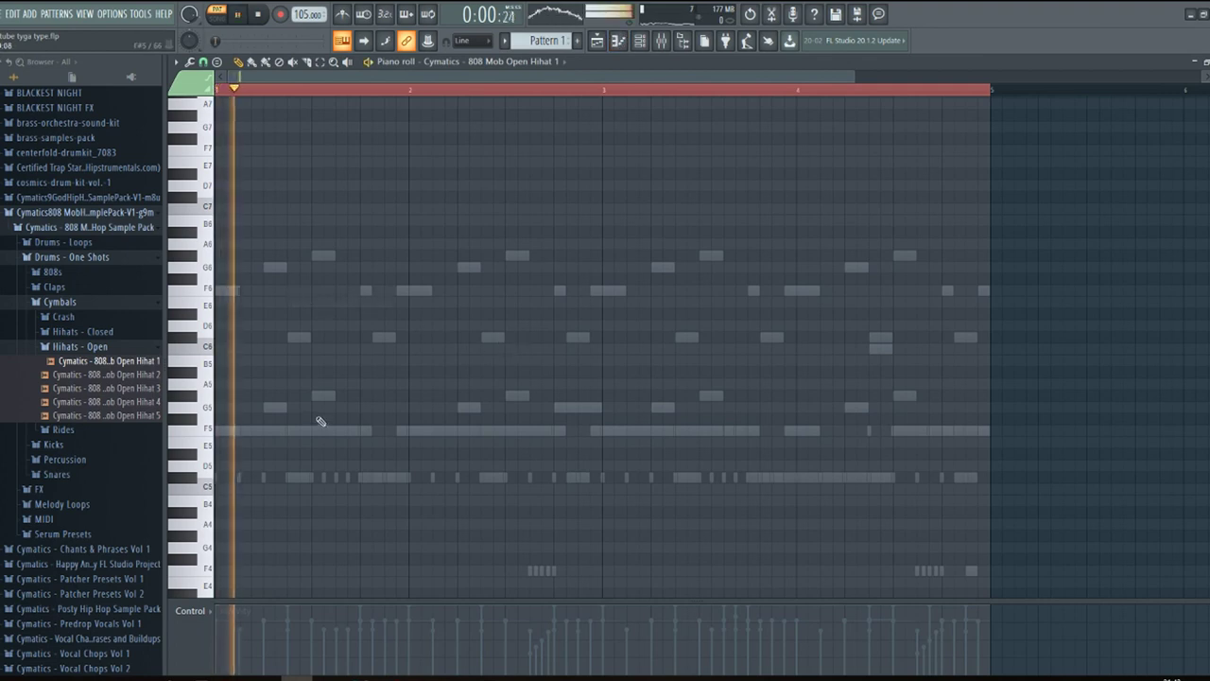
{"action": "key", "text": "space"}
{"action": "key", "text": "space"}
{"action": "key", "text": "space"}
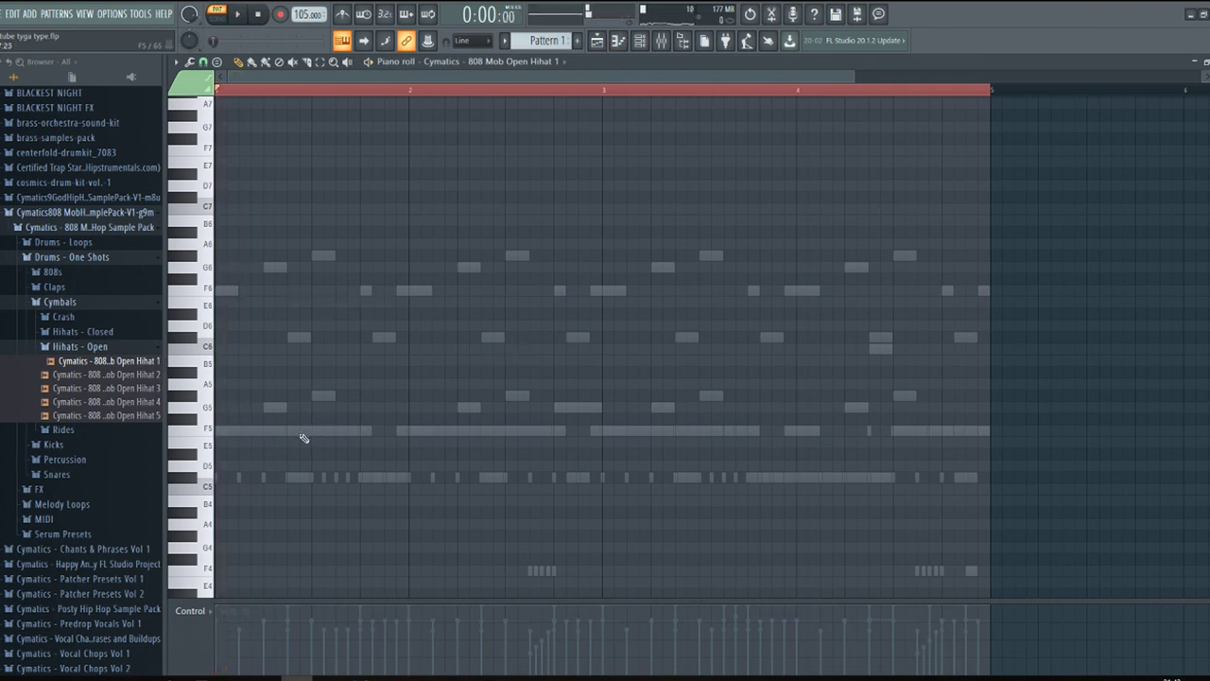
{"action": "key", "text": "space"}
{"action": "key", "text": "space"}
Place two C#5 open hi-hat hits in bar 1, halfway through beat 2 and on beat 4, and lower their velocity slightly
{"action": "left_click", "coordinate": [311, 477]}
{"action": "key", "text": "space"}
{"action": "key", "text": "space"}
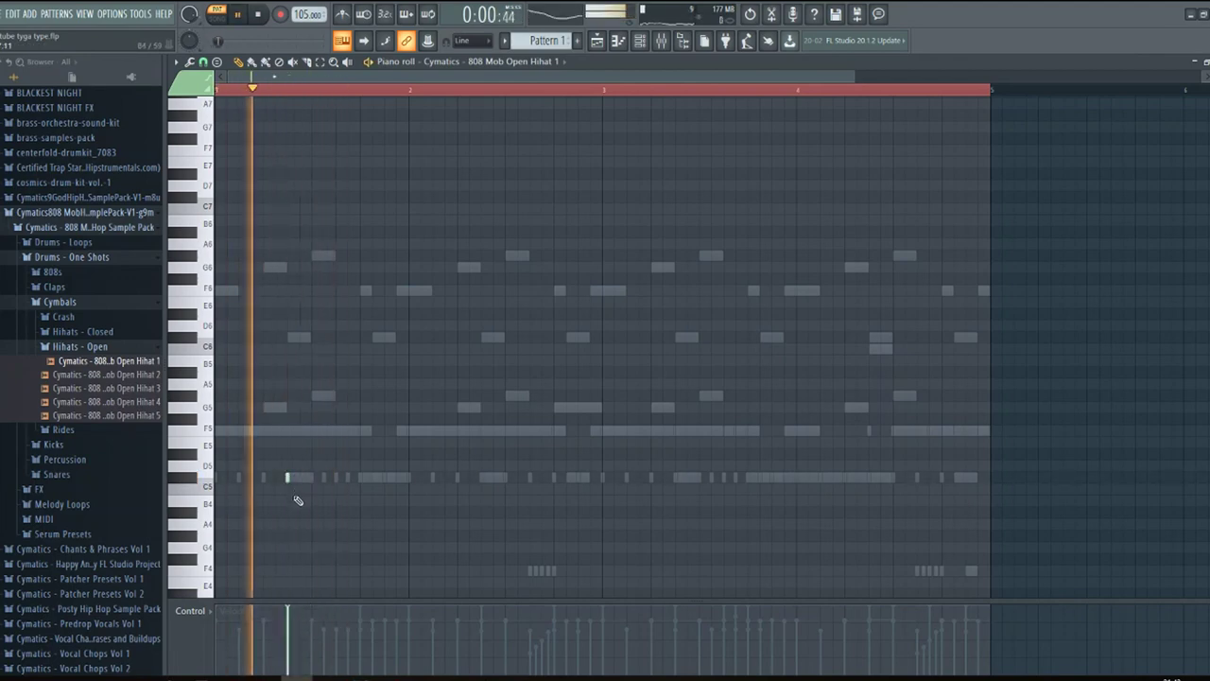
{"action": "key", "text": "space"}
{"action": "key", "text": "space"}
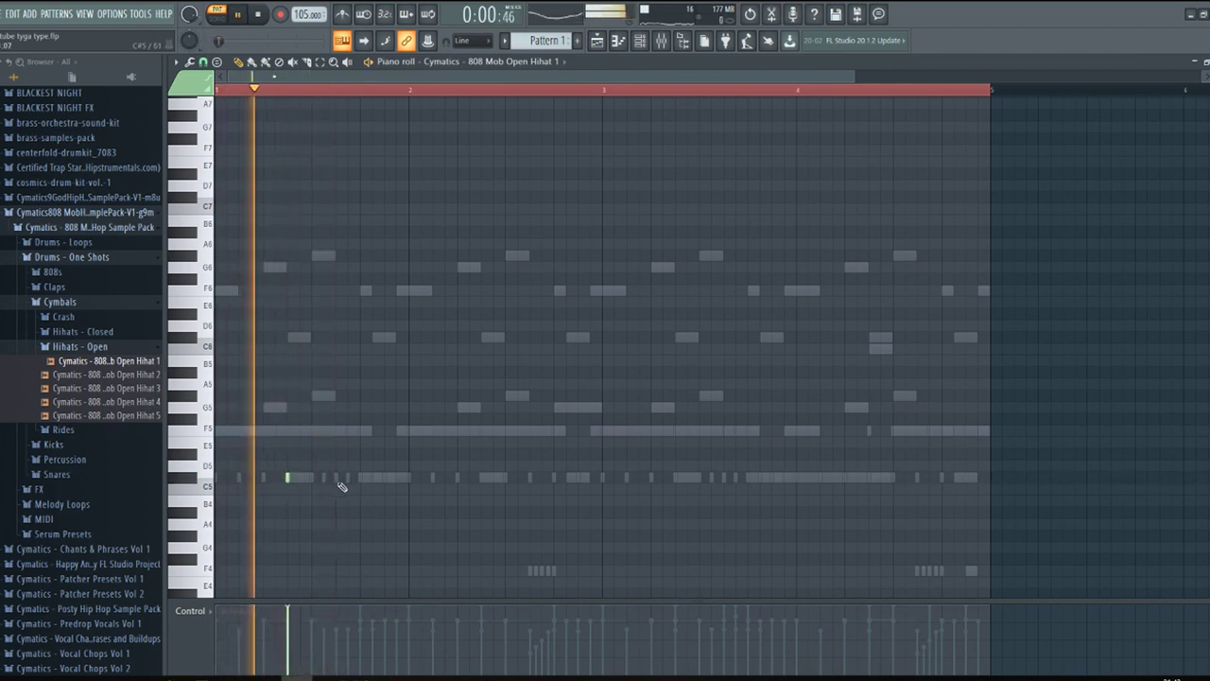
{"action": "key", "text": "space"}
{"action": "left_click", "coordinate": [359, 478]}
{"action": "key", "text": "space"}
{"action": "key", "text": "space"}
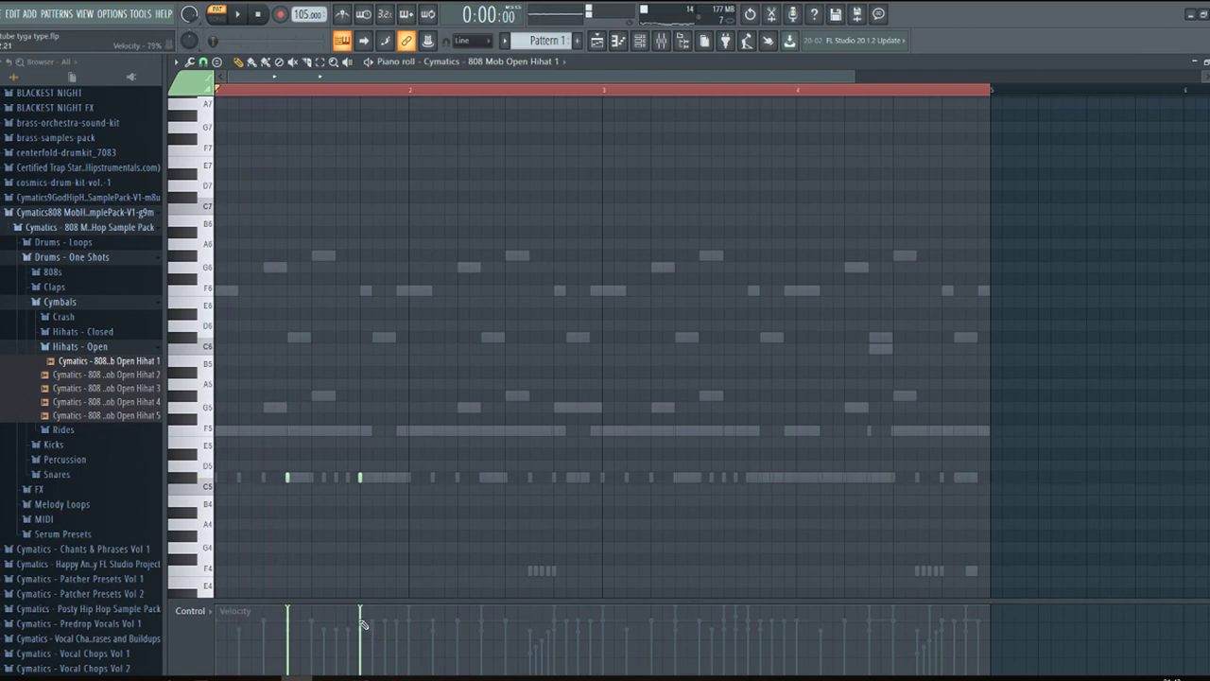
{"action": "key", "text": "space"}
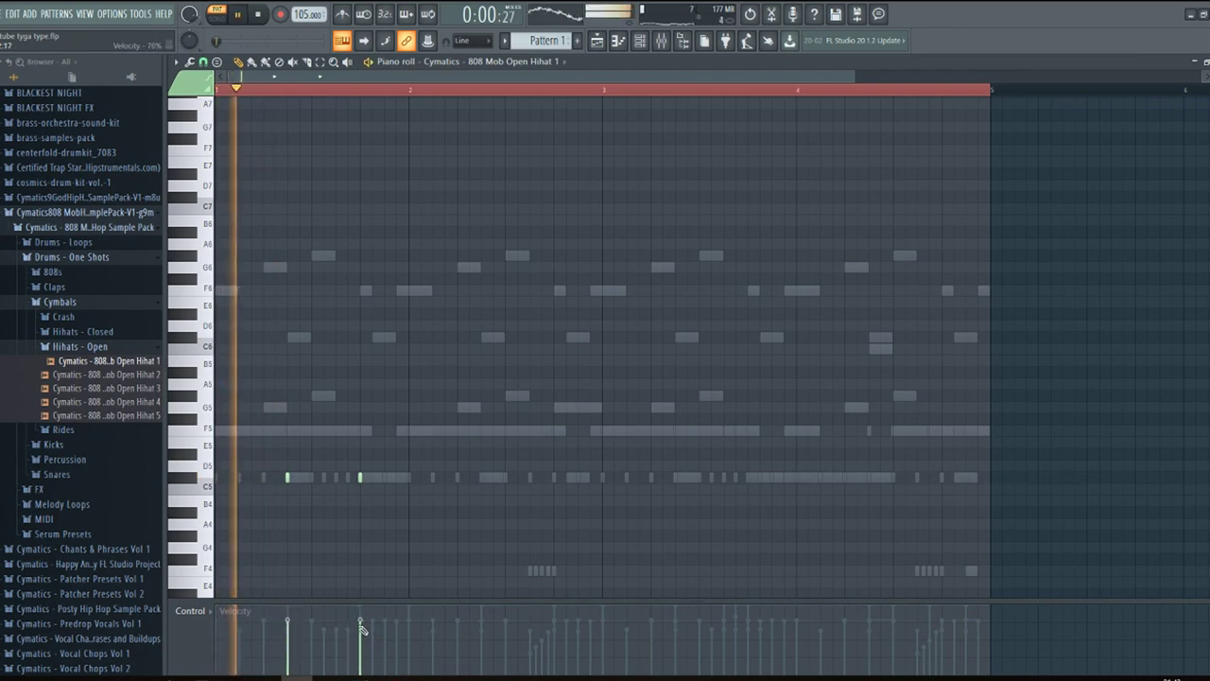
{"action": "key", "text": "space"}
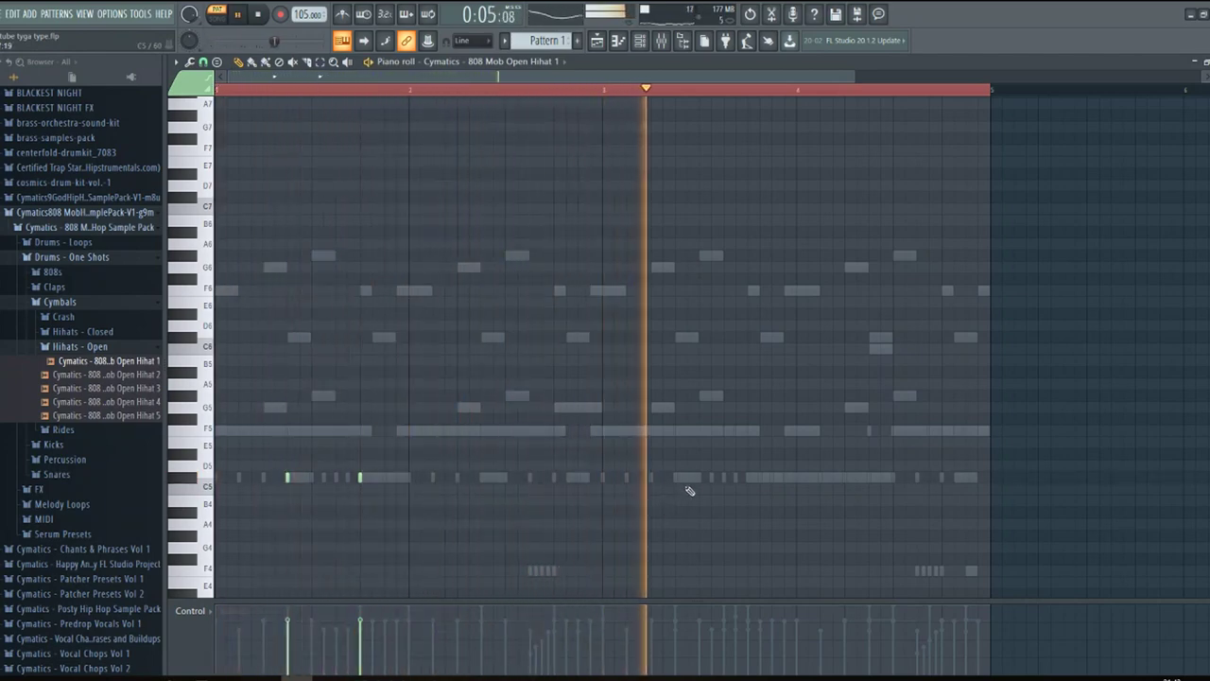
Repeat the two C#5 open hi-hat hits in bar 3 and add three more hits across beats 3 and 4 of bar 4
{"action": "key", "text": "space"}
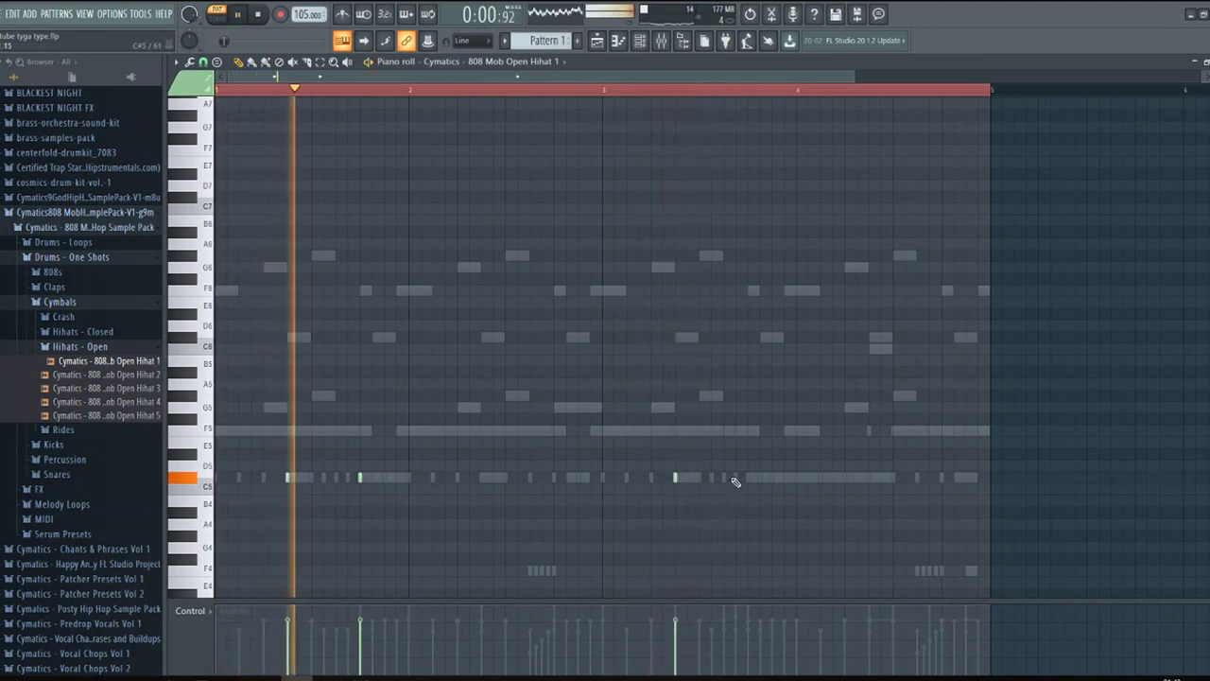
{"action": "left_click", "coordinate": [748, 477]}
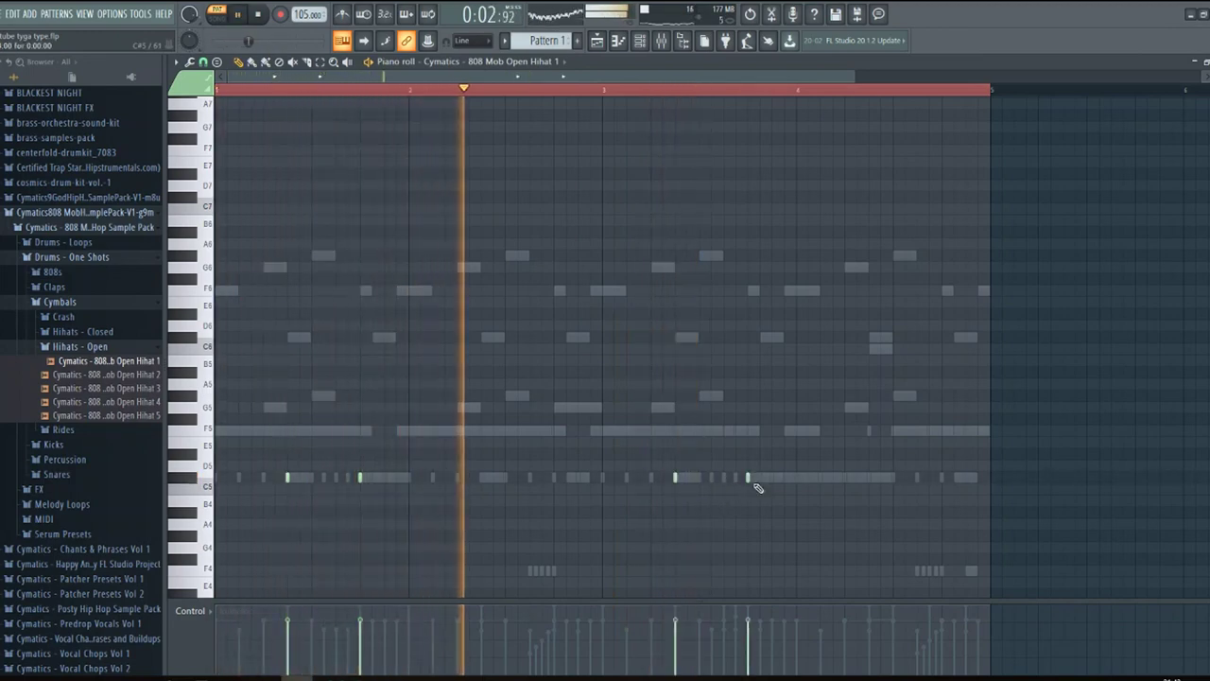
{"action": "left_click", "coordinate": [942, 477]}
{"action": "key", "text": "space"}
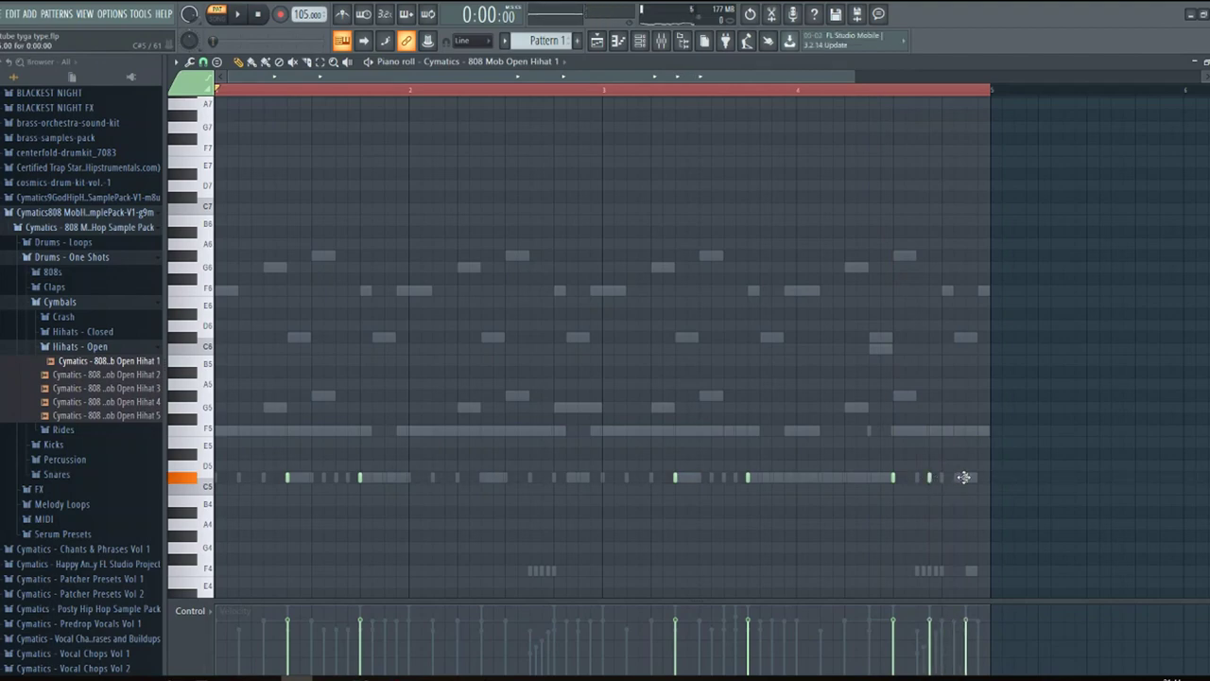
Select all open hi-hat notes and try them at a higher pitch while the pattern plays
{"action": "key", "text": "space"}
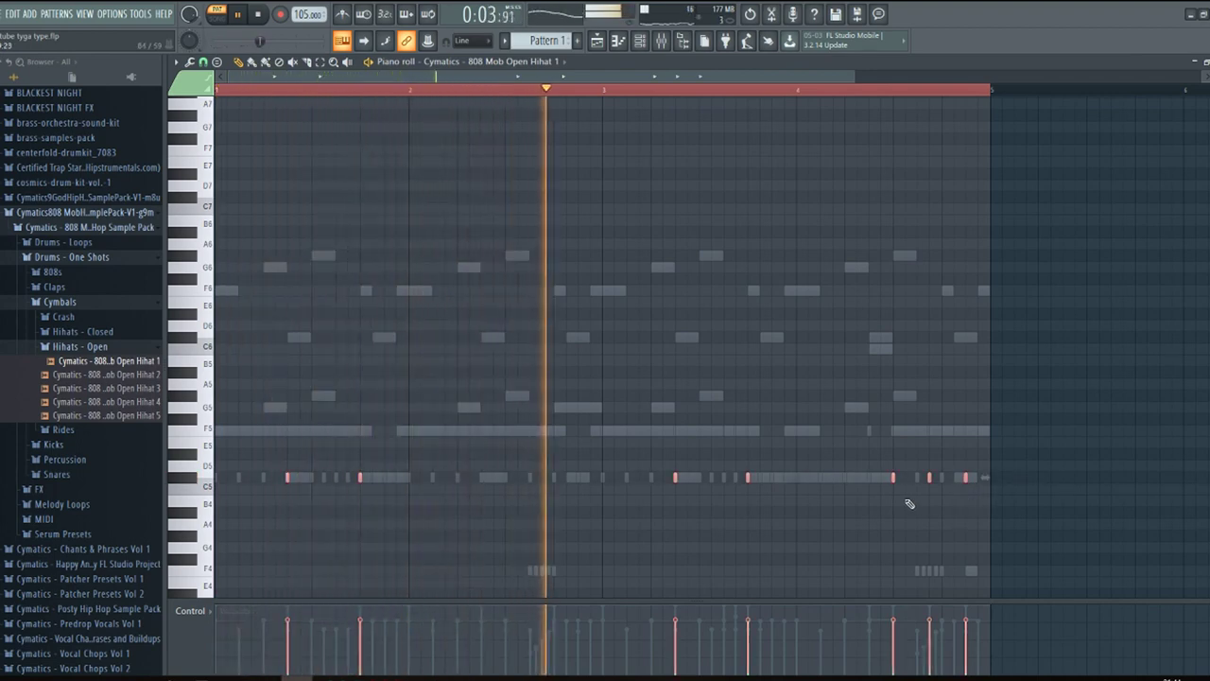
{"action": "key", "text": "Up"}
{"action": "key", "text": "Up"}
{"action": "key", "text": "Down"}
{"action": "key", "text": "Down"}
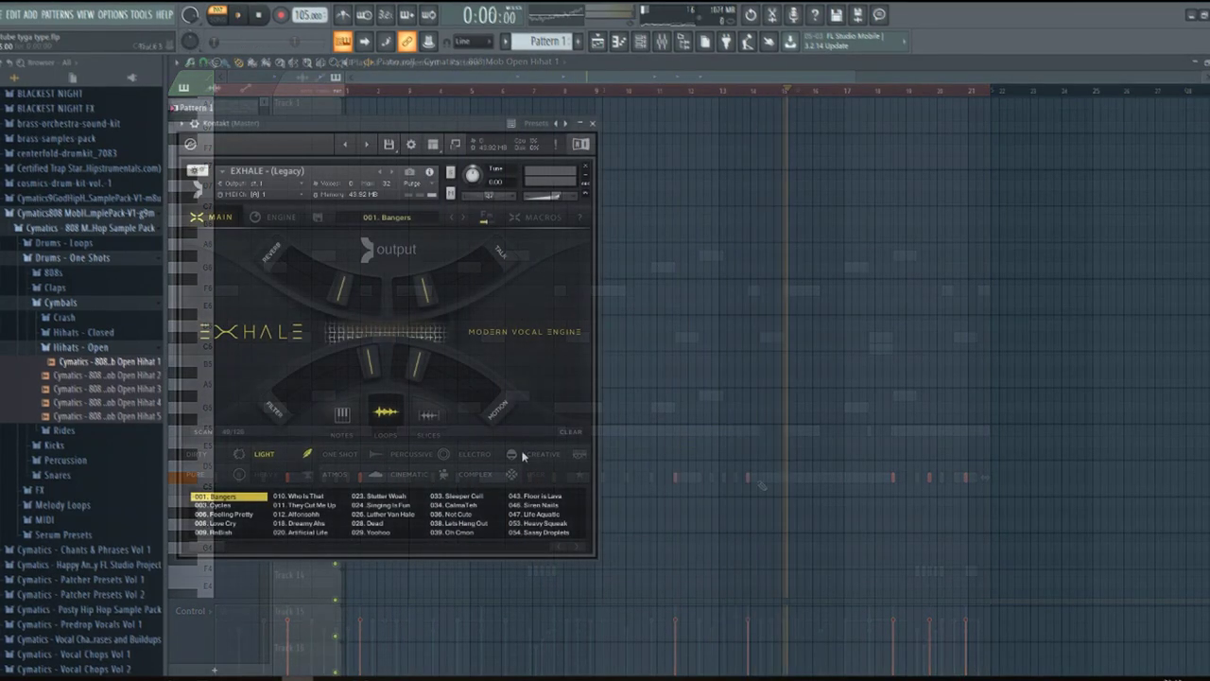
Load the 075. Club 87 vocal loop preset from Exhale's Light category in Kontakt and audition a few of its notes
{"action": "left_click", "coordinate": [579, 545]}
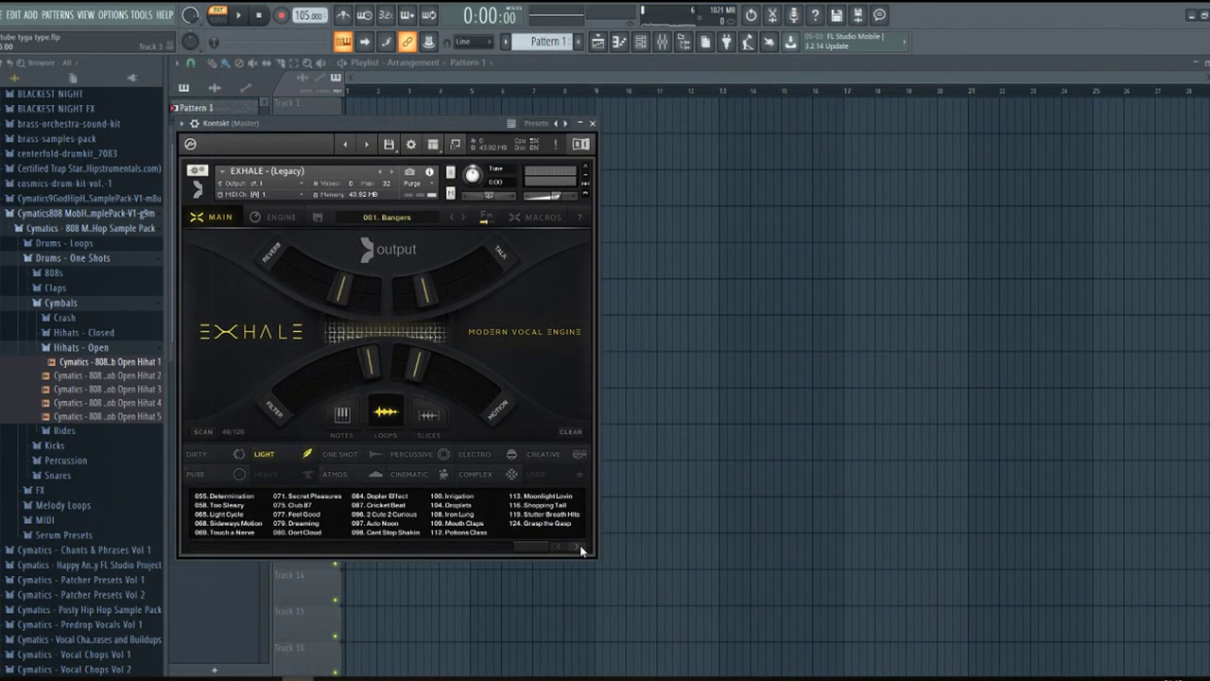
{"action": "left_click", "coordinate": [293, 508]}
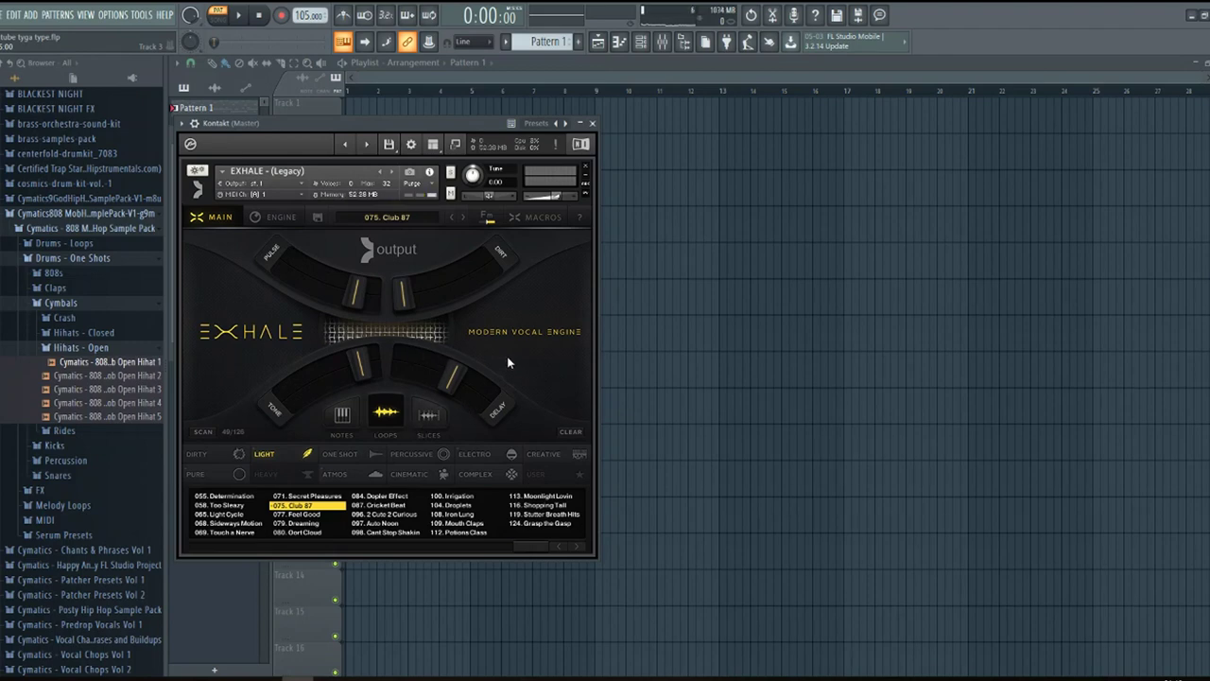
{"action": "key", "text": "v"}
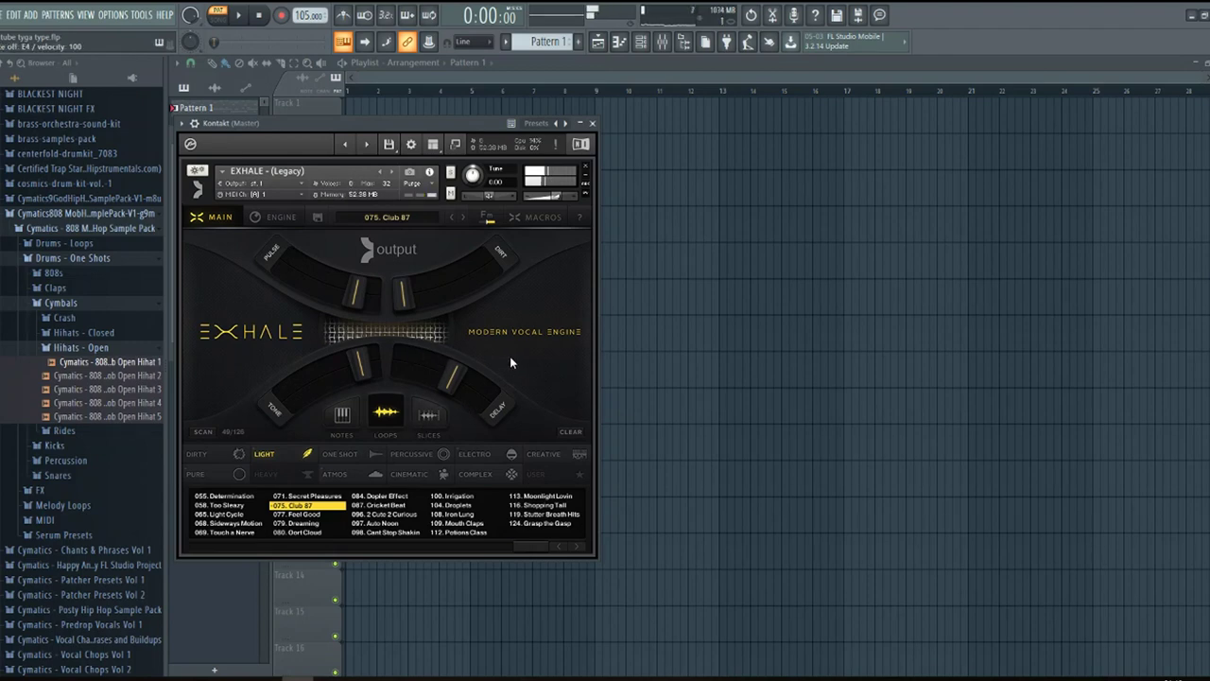
{"action": "key", "text": "x"}
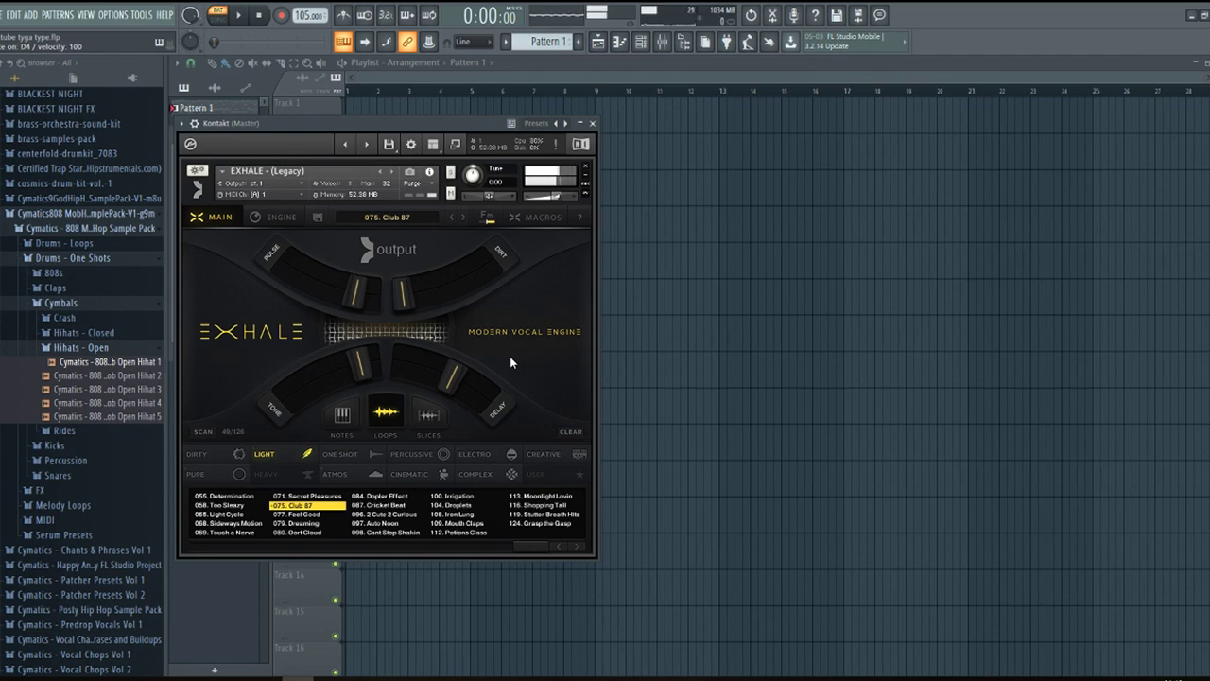
Close the Kontakt window, open its channel's piano roll and place a one-beat C4 note at the start of bar 1
{"action": "left_click", "coordinate": [592, 123]}
{"action": "right_click", "coordinate": [265, 322]}
{"action": "left_click", "coordinate": [358, 398]}
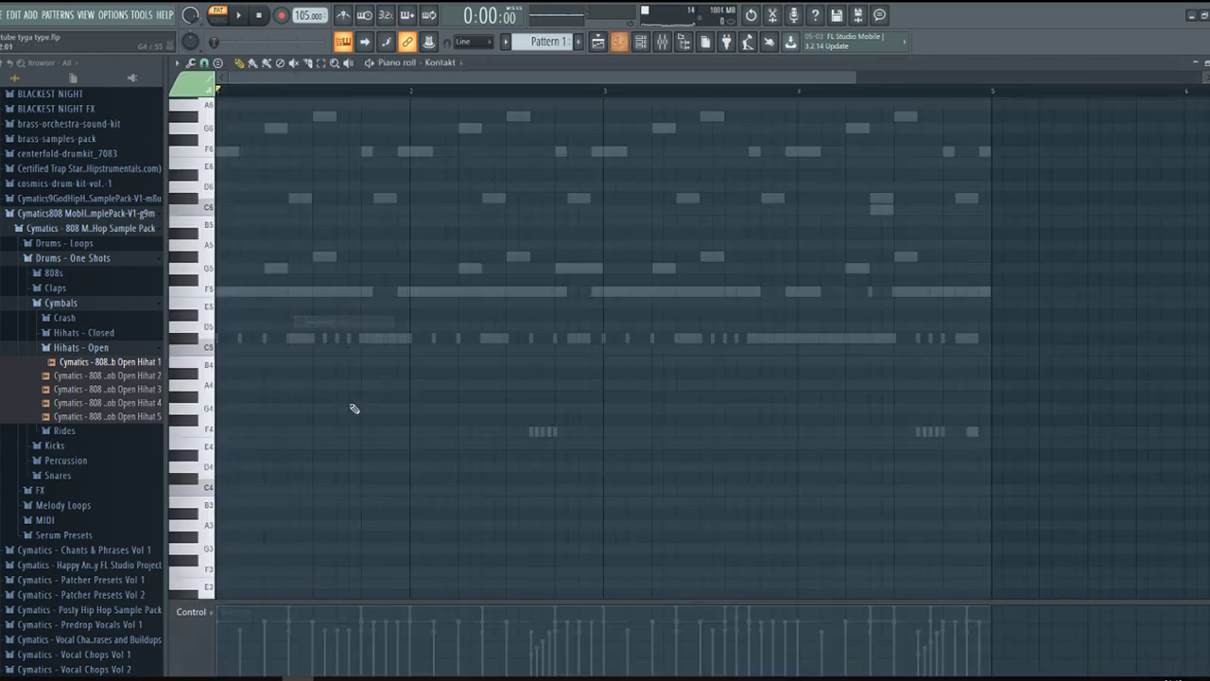
{"action": "key", "text": "space"}
{"action": "key", "text": "space"}
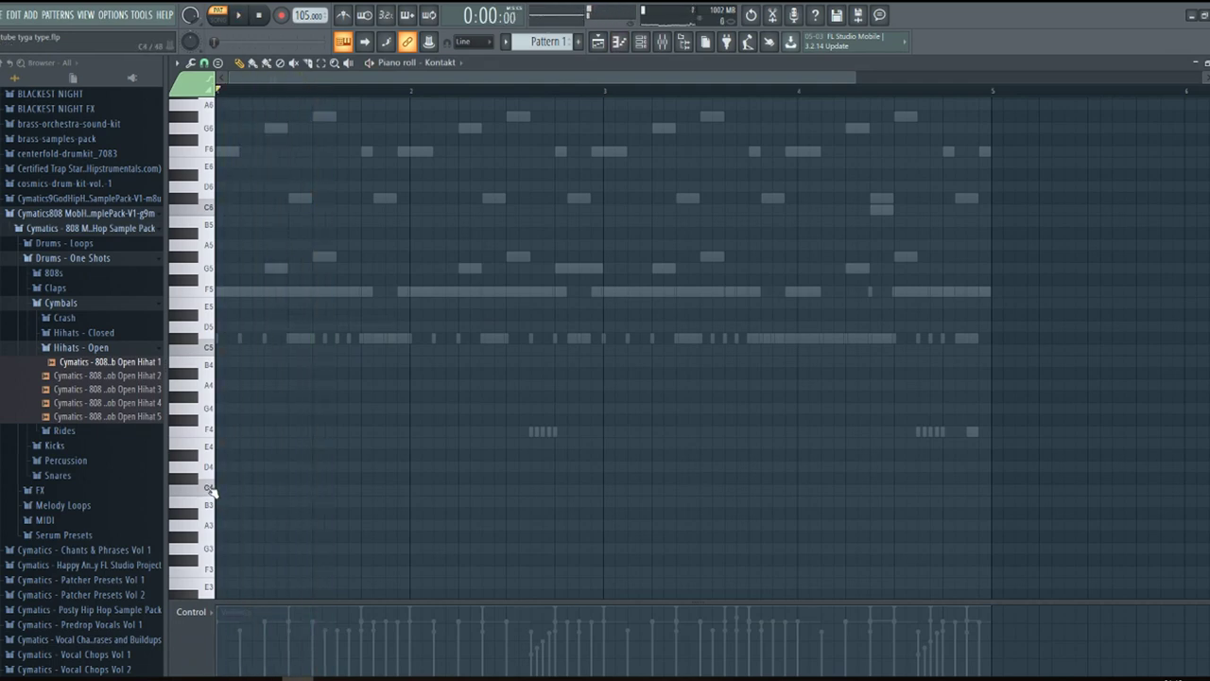
{"action": "key", "text": "space"}
{"action": "key", "text": "space"}
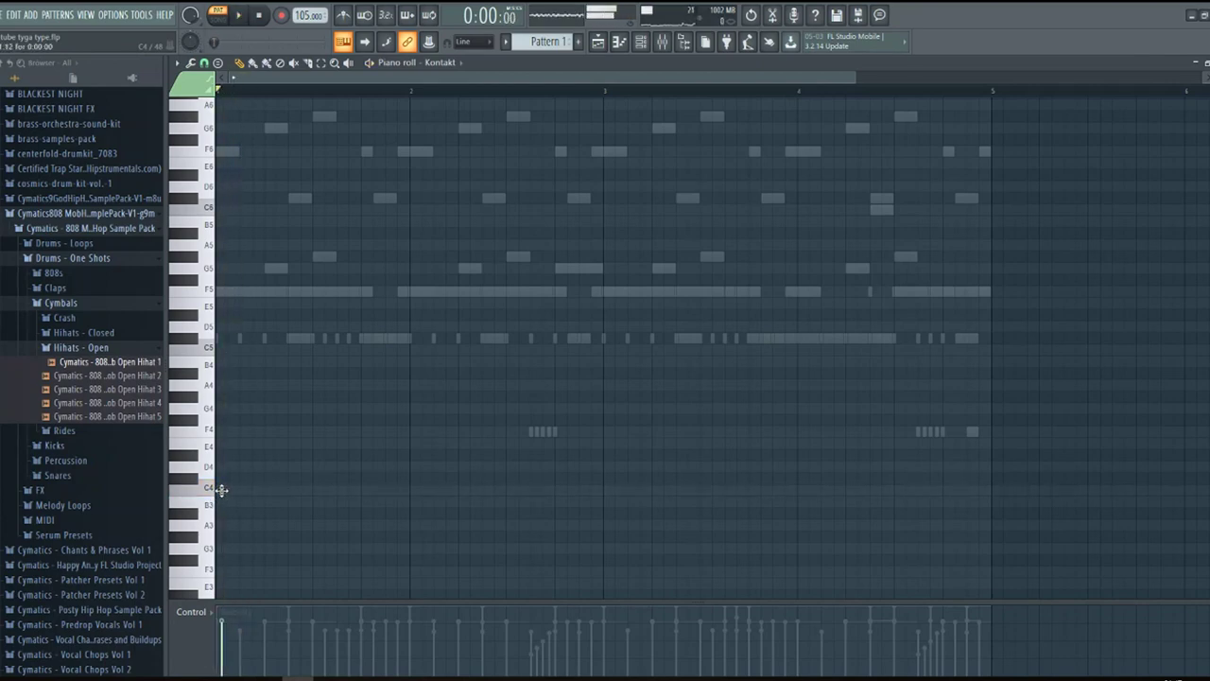
{"action": "double_click", "coordinate": [220, 490]}
{"action": "left_click", "coordinate": [688, 256]}
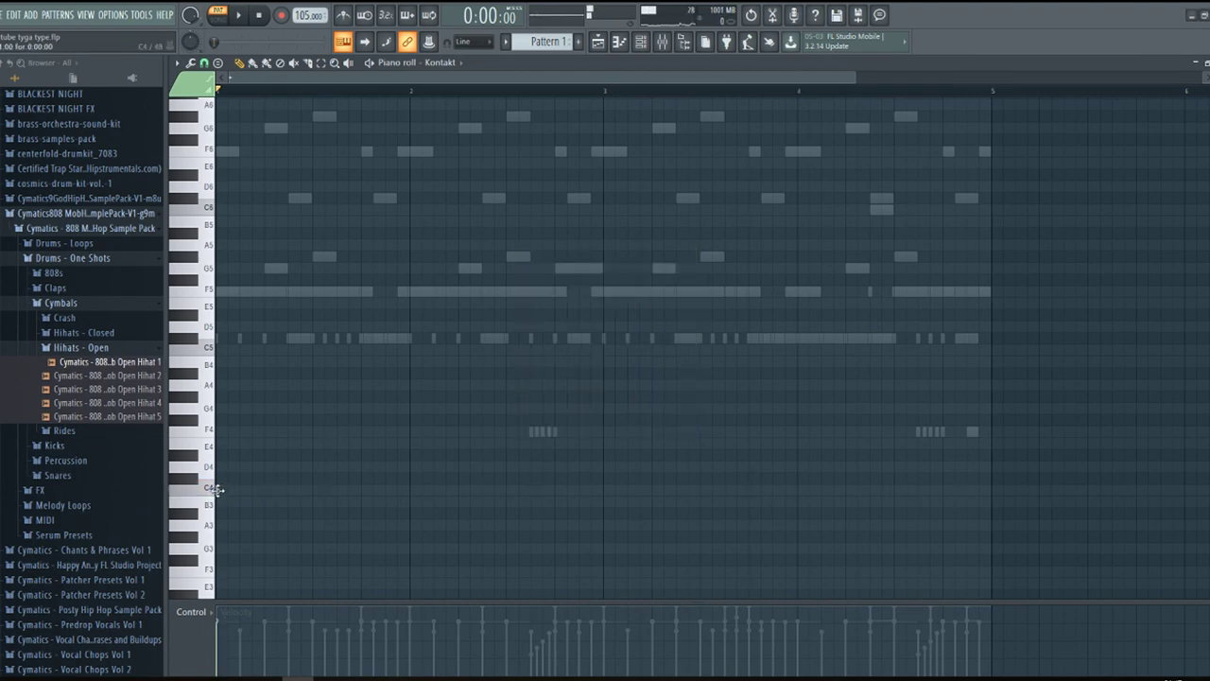
{"action": "key", "text": "space"}
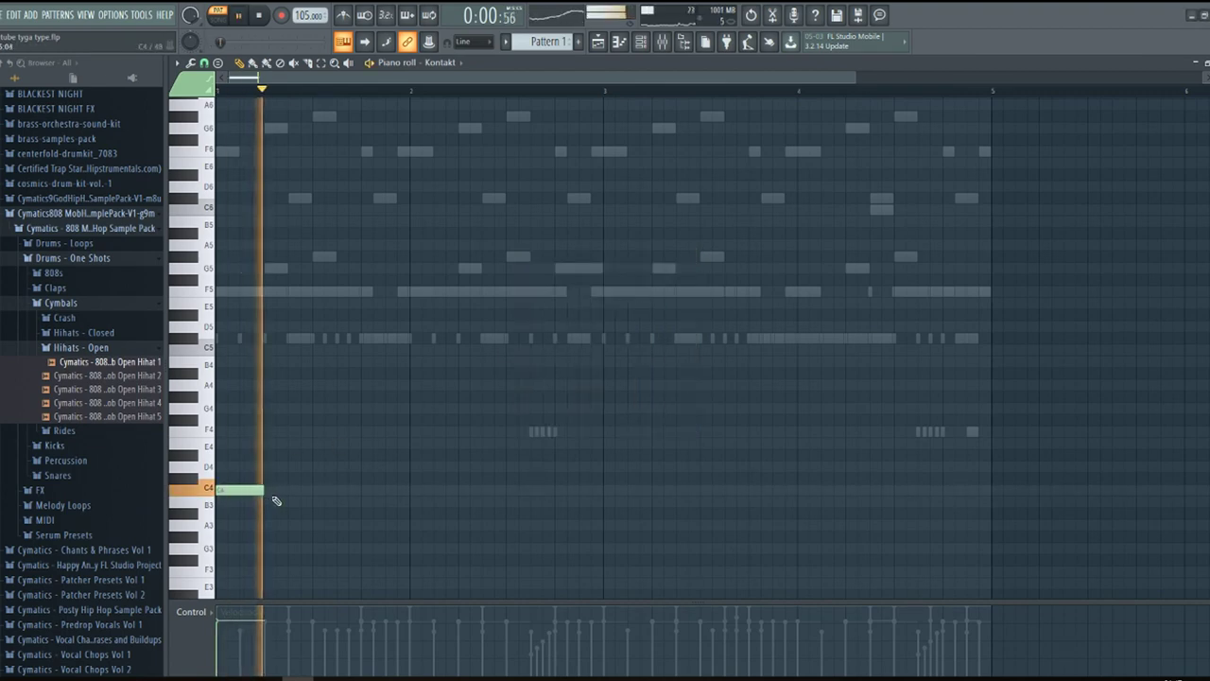
{"action": "key", "text": "space"}
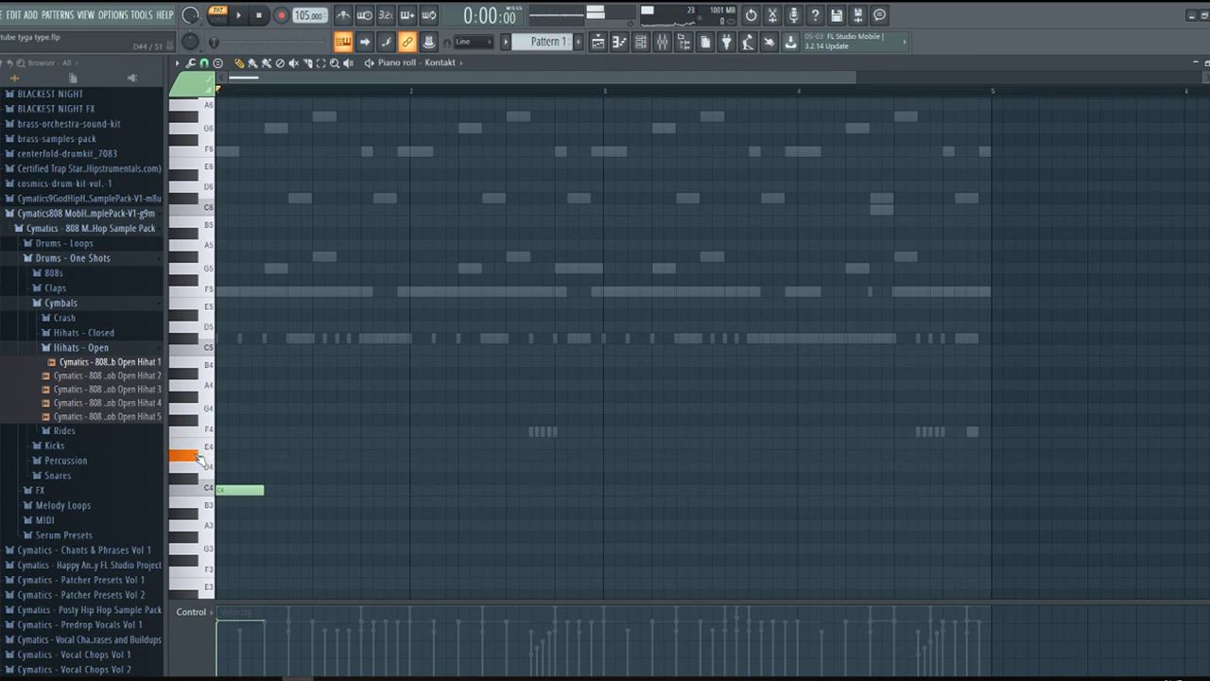
Add a D#4 vocal note right after the C4 note, extended to beat 3 of bar 2, and check it in playback
{"action": "key", "text": "space"}
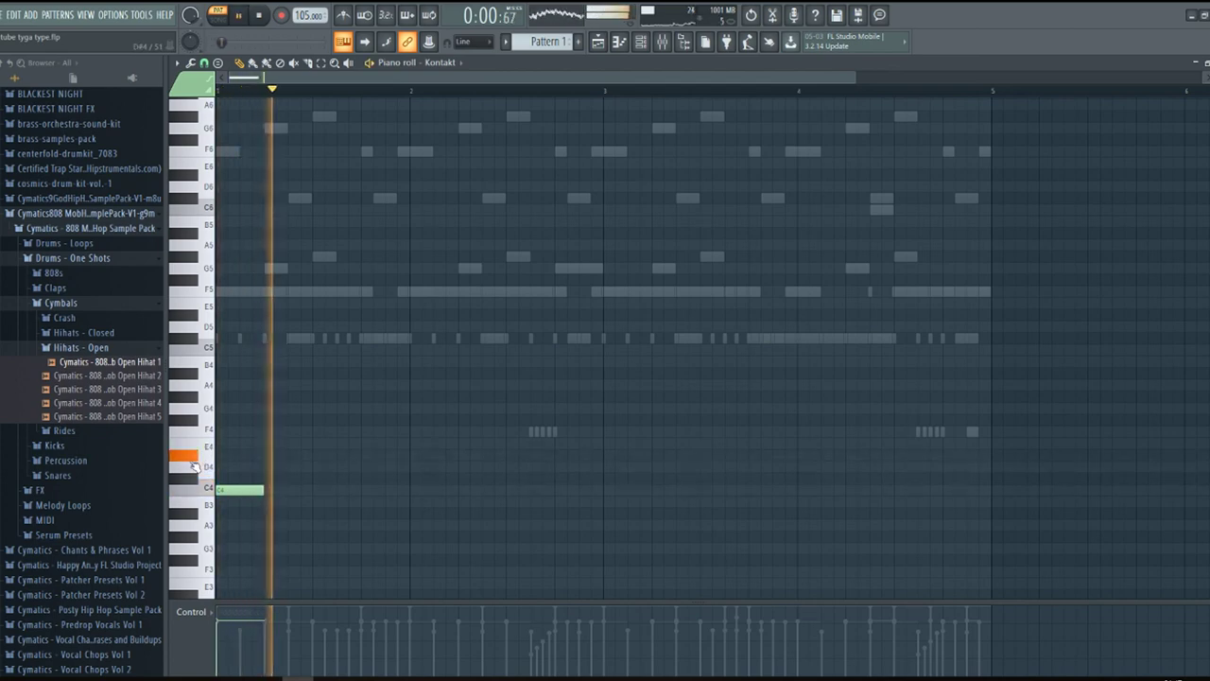
{"action": "key", "text": "space"}
{"action": "key", "text": "space"}
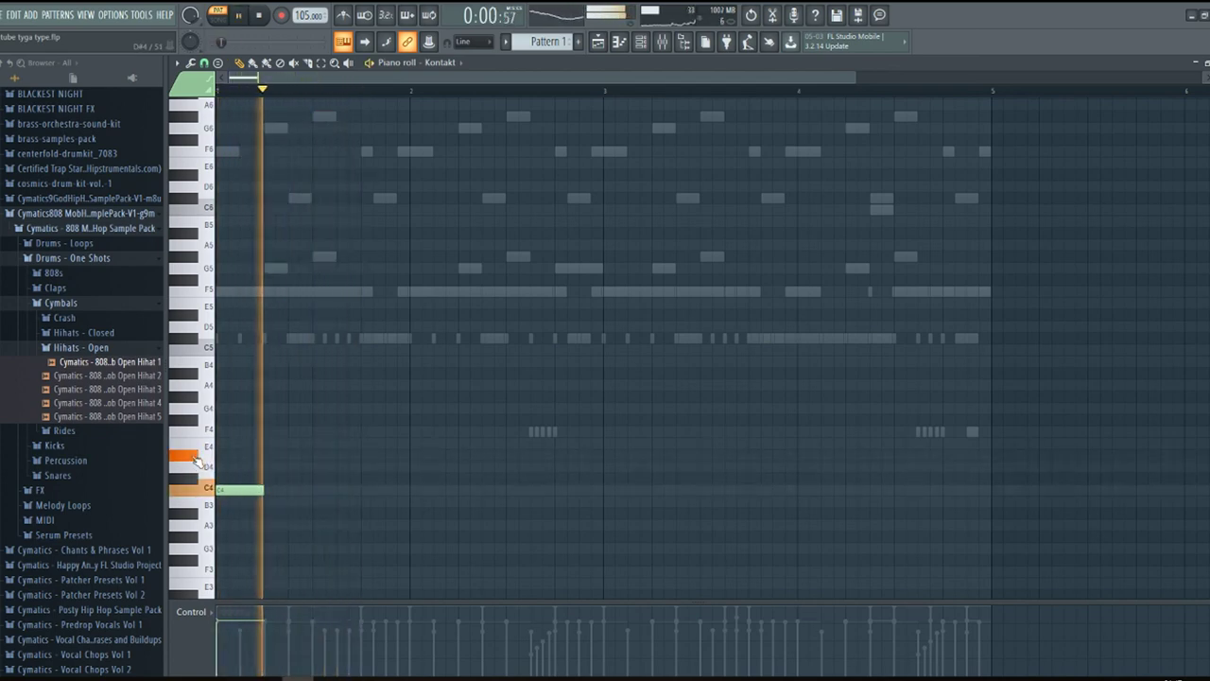
{"action": "key", "text": "space"}
{"action": "key", "text": "space"}
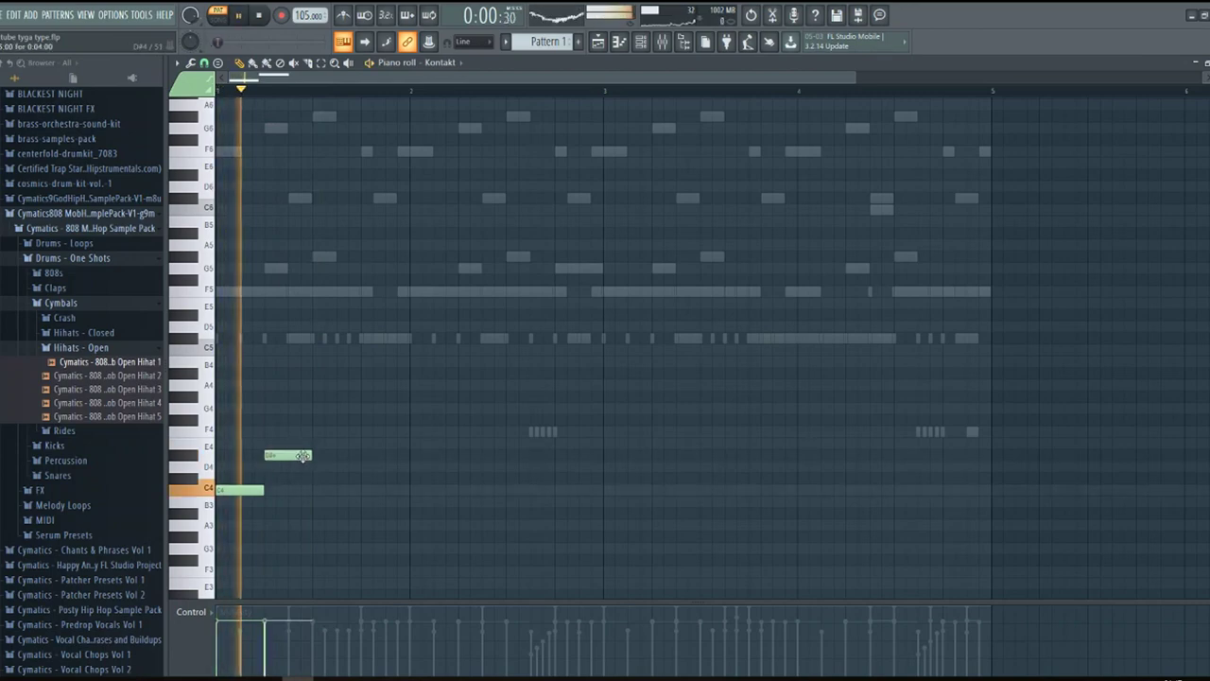
{"action": "left_click_drag", "start_coordinate": [311, 456], "coordinate": [409, 458]}
{"action": "key", "text": "space"}
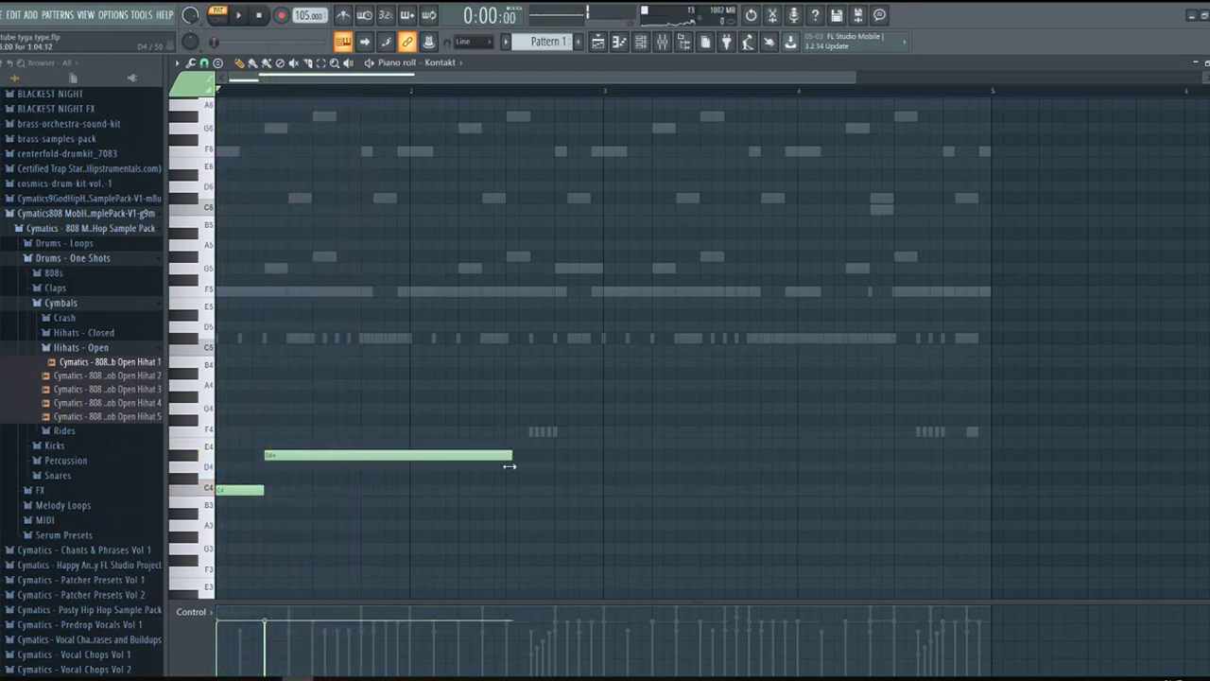
{"action": "left_click_drag", "start_coordinate": [508, 466], "coordinate": [503, 466]}
{"action": "key", "text": "space"}
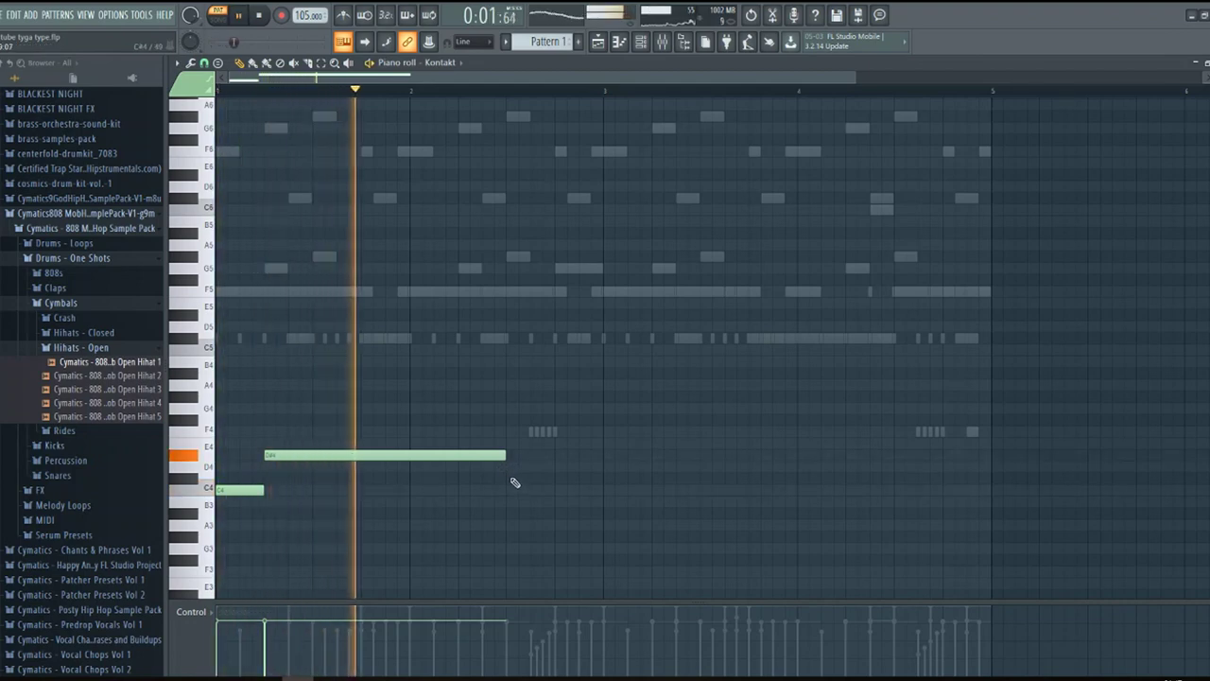
{"action": "key", "text": "space"}
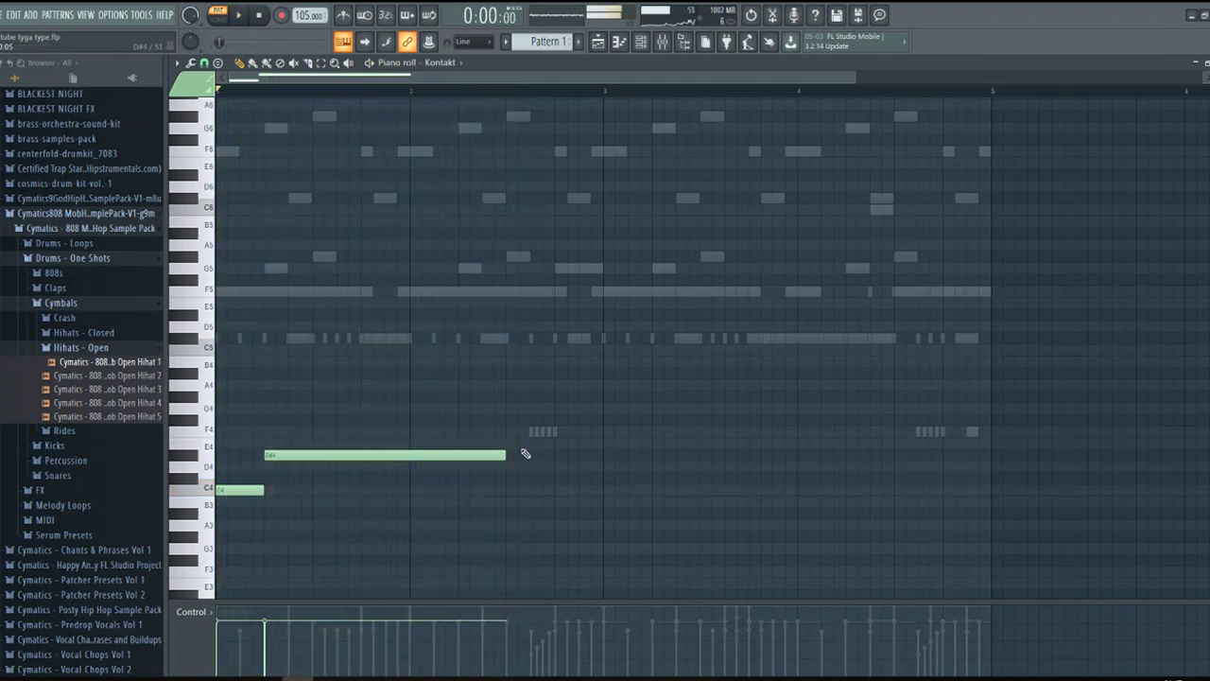
Add an E4 note filling the second half of bar 2 and a one-beat C4 note at the start of bar 3
{"action": "left_click", "coordinate": [508, 443]}
{"action": "key", "text": "space"}
{"action": "left_click_drag", "start_coordinate": [747, 444], "coordinate": [653, 451]}
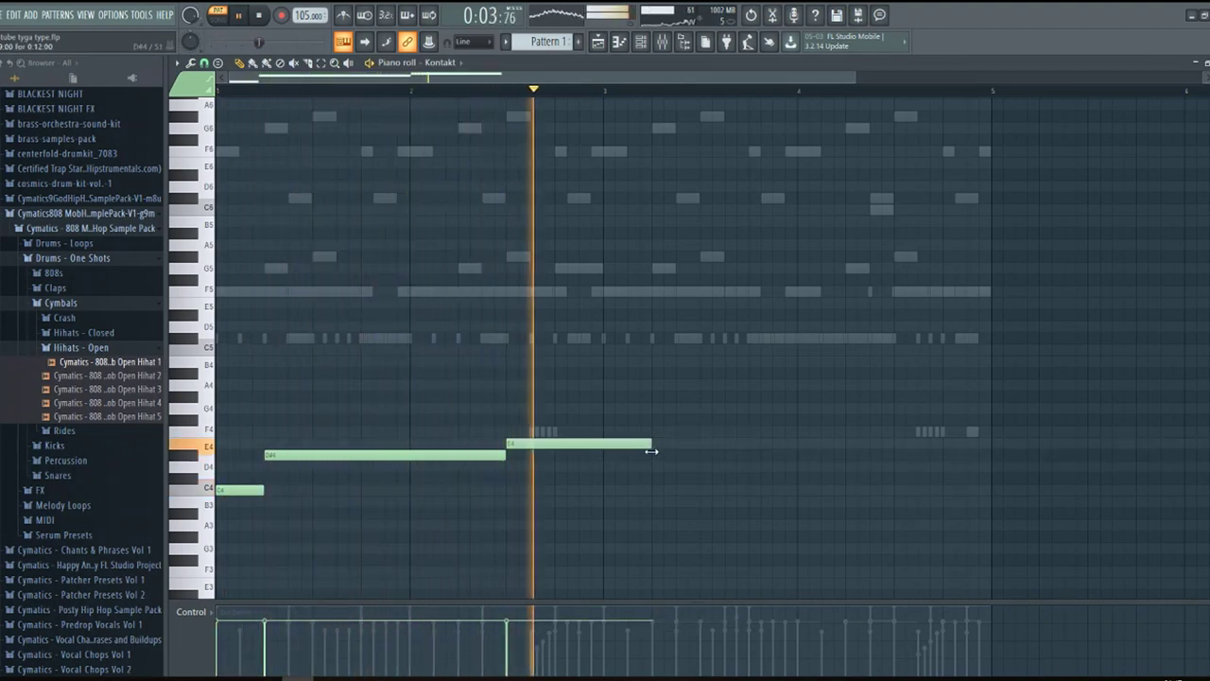
{"action": "key", "text": "space"}
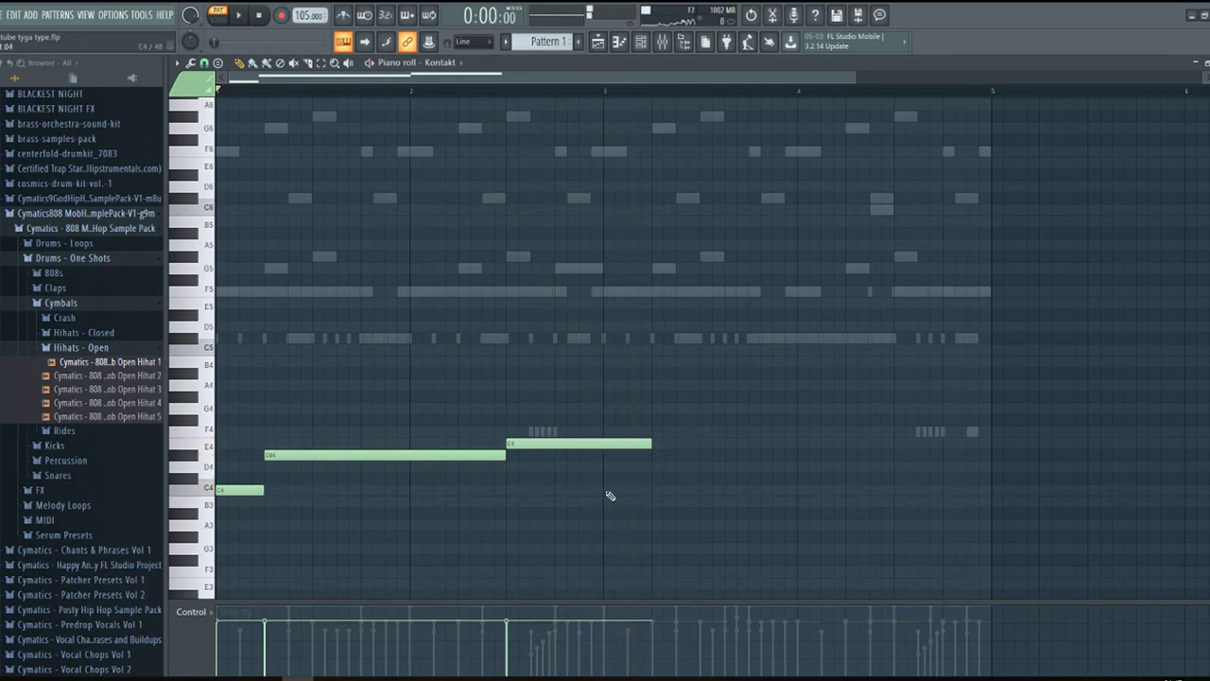
{"action": "left_click", "coordinate": [610, 490]}
{"action": "key", "text": "space"}
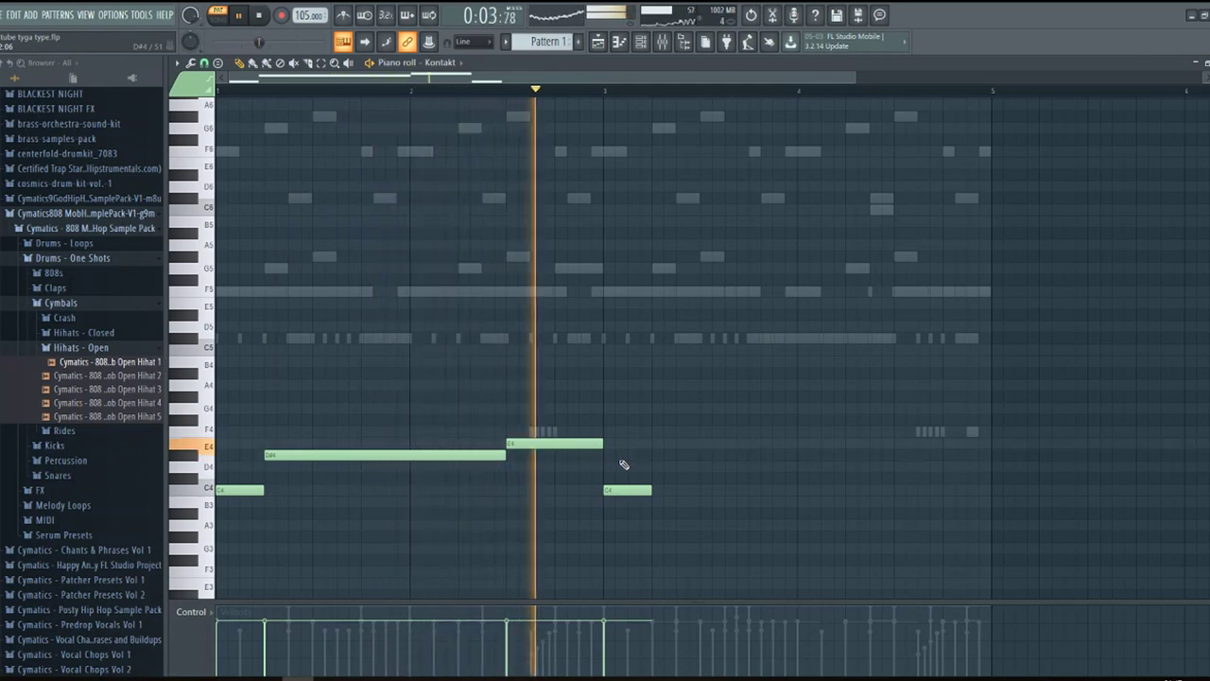
{"action": "key", "text": "space"}
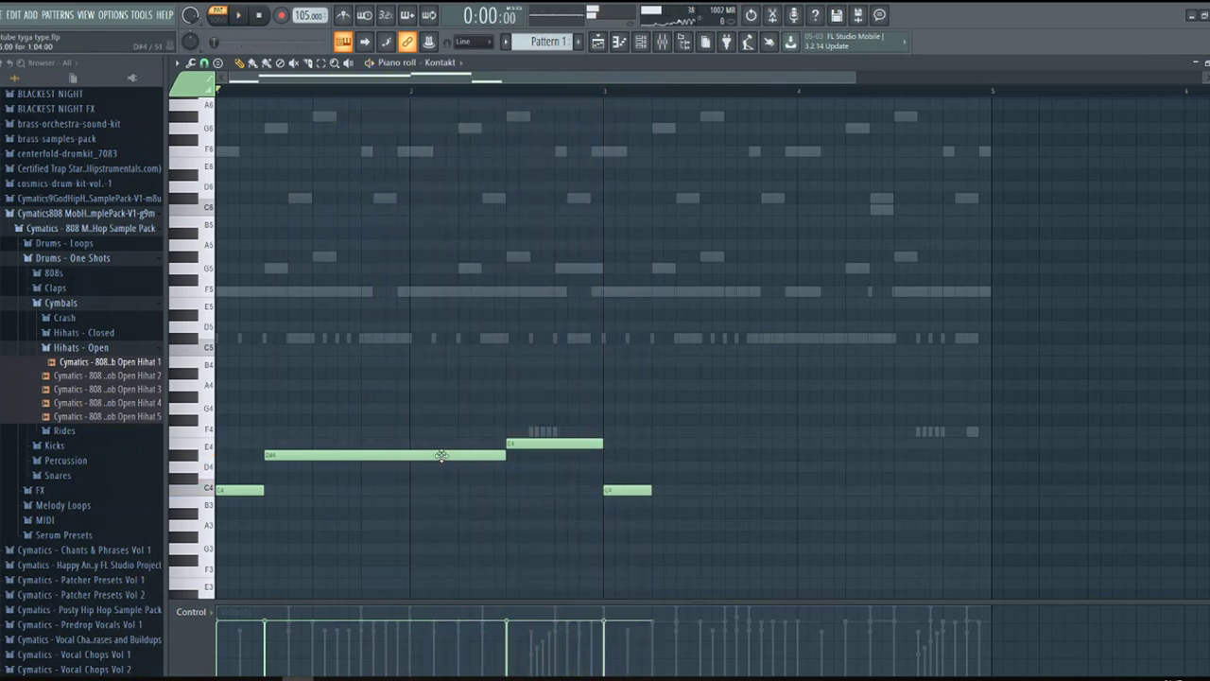
Duplicate the long D#4 and E4 vocal notes into bars 3 and 4, following the second C4 note
{"action": "left_click_drag", "start_coordinate": [575, 529], "coordinate": [220, 356], "text": "ctrl"}
{"action": "left_click_drag", "start_coordinate": [333, 456], "coordinate": [721, 457], "text": "shift"}
{"action": "left_click", "coordinate": [705, 413]}
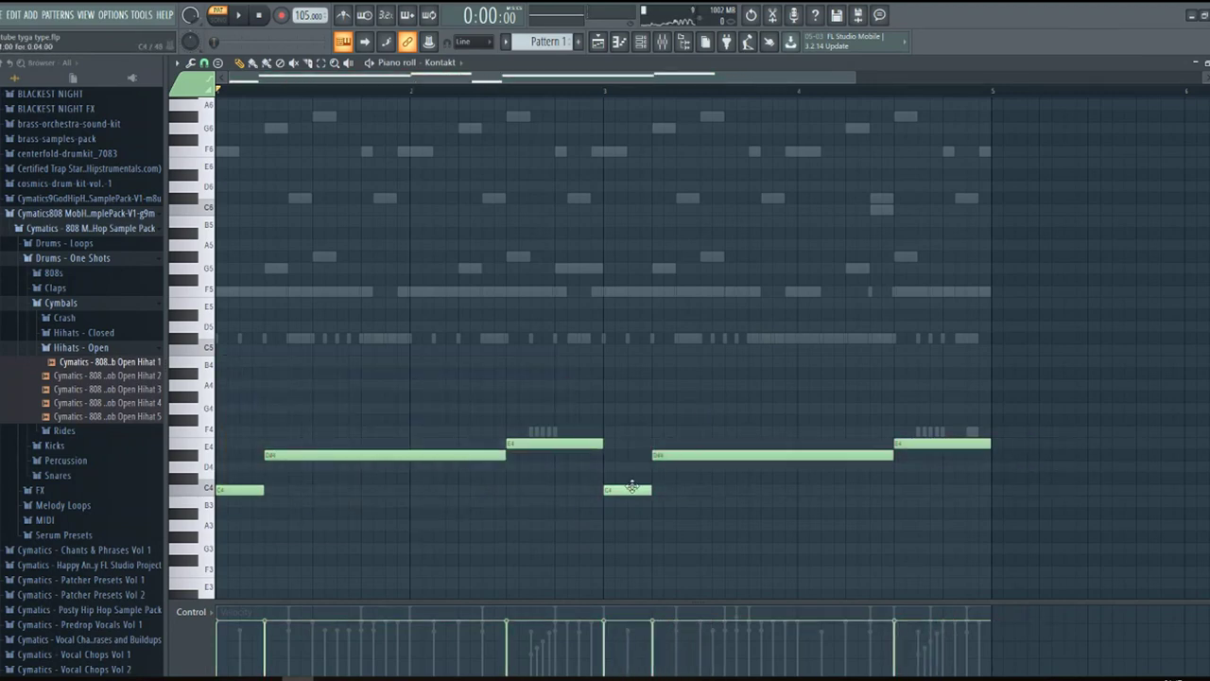
Play the pattern with the vocal line and bring up the channel rack
{"action": "key", "text": "space"}
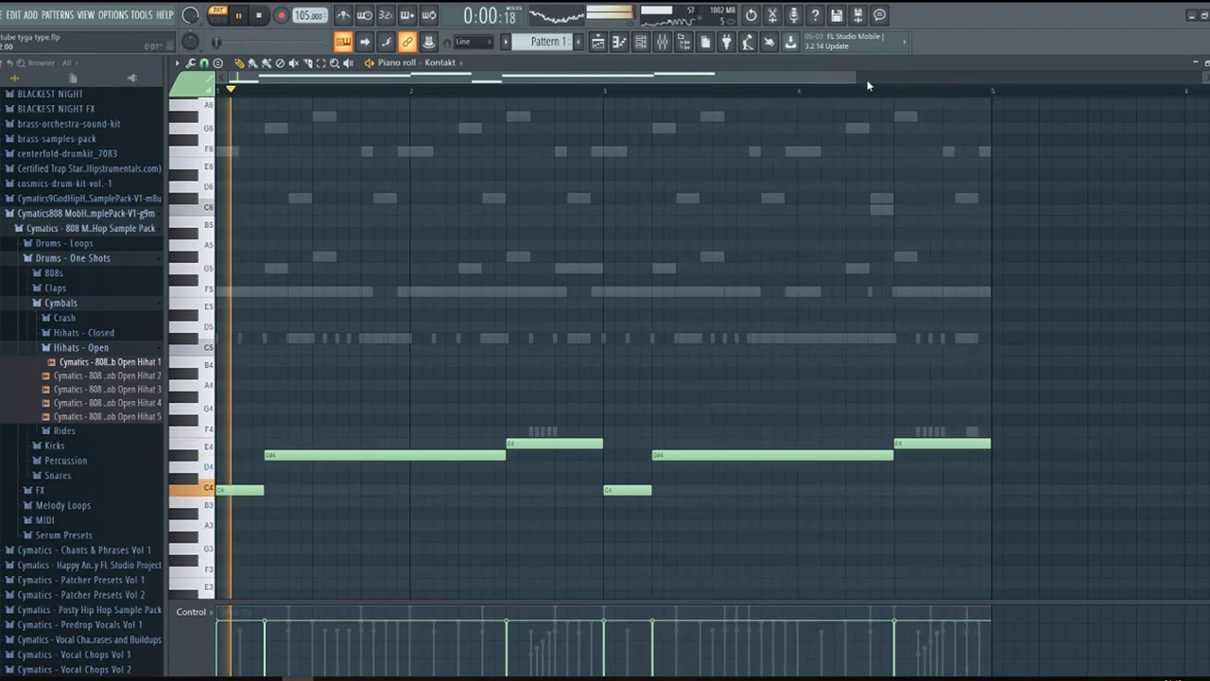
{"action": "key", "text": "Page_Down"}
{"action": "key", "text": "F6"}
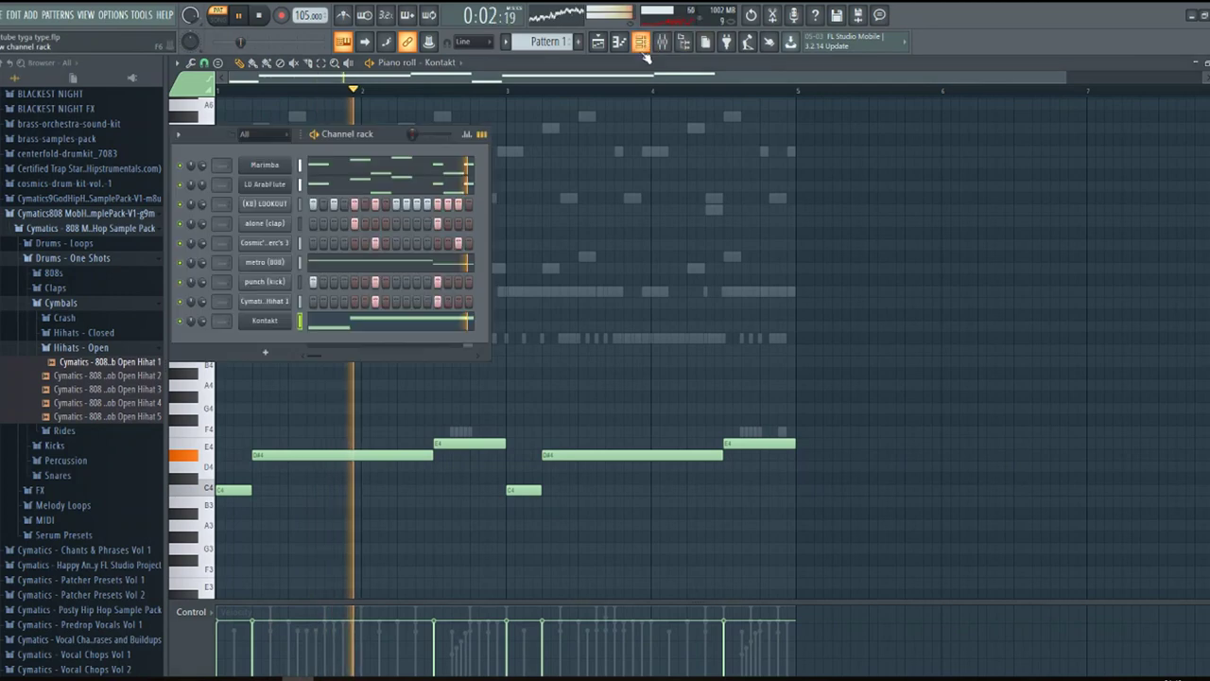
Fine-tune the Exhale vocal in Kontakt by raising Dirt slightly, setting Delay to 48% and adjusting Tone slightly
{"action": "left_click", "coordinate": [265, 322]}
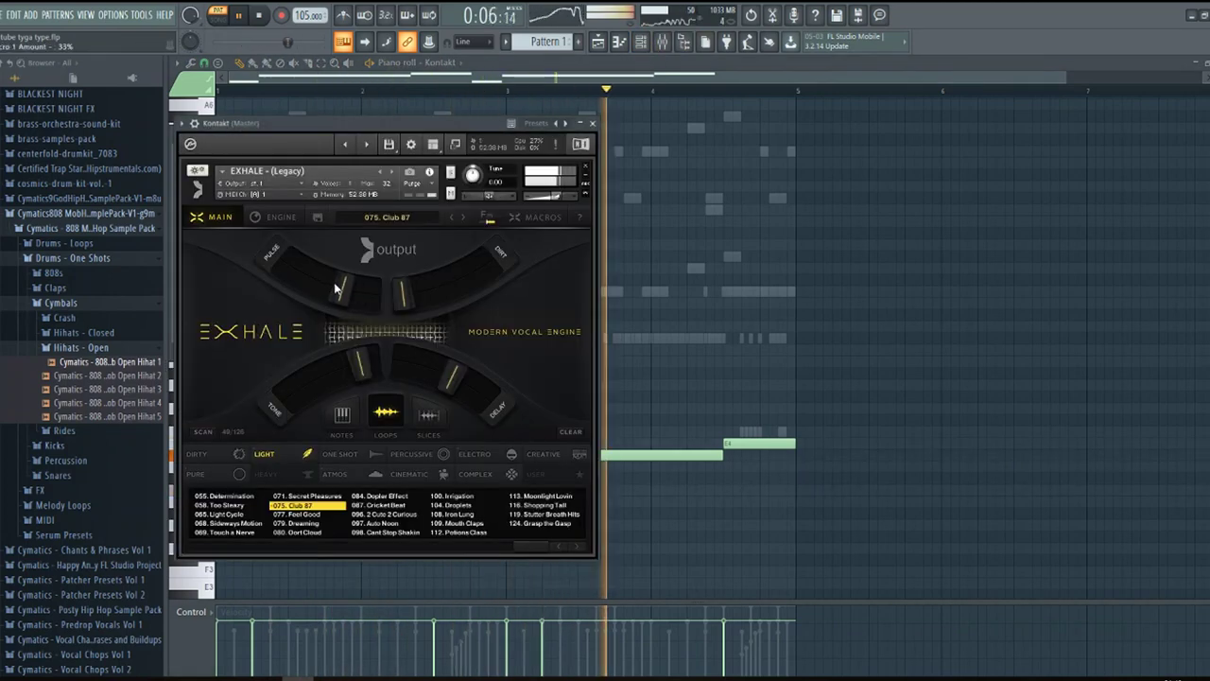
{"action": "mouse_move", "coordinate": [409, 296]}
{"action": "left_mouse_down"}
{"action": "mouse_move", "coordinate": [519, 265]}
{"action": "mouse_move", "coordinate": [427, 296]}
{"action": "left_mouse_up"}
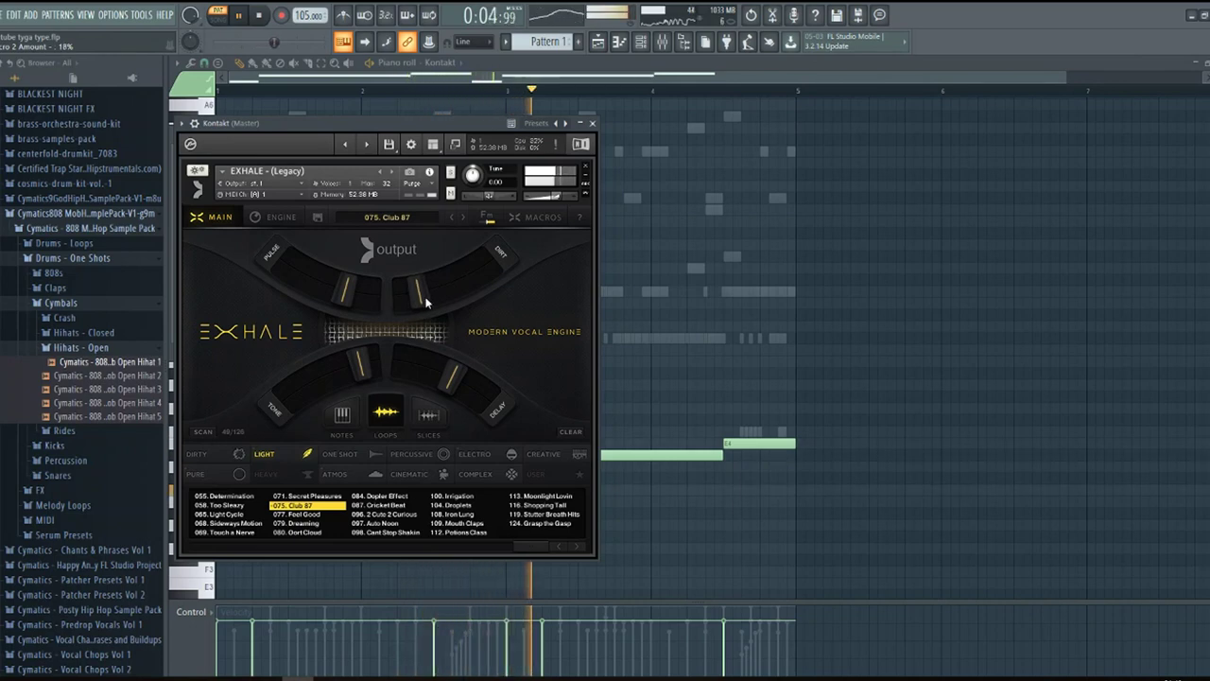
{"action": "left_click_drag", "start_coordinate": [439, 370], "coordinate": [436, 381]}
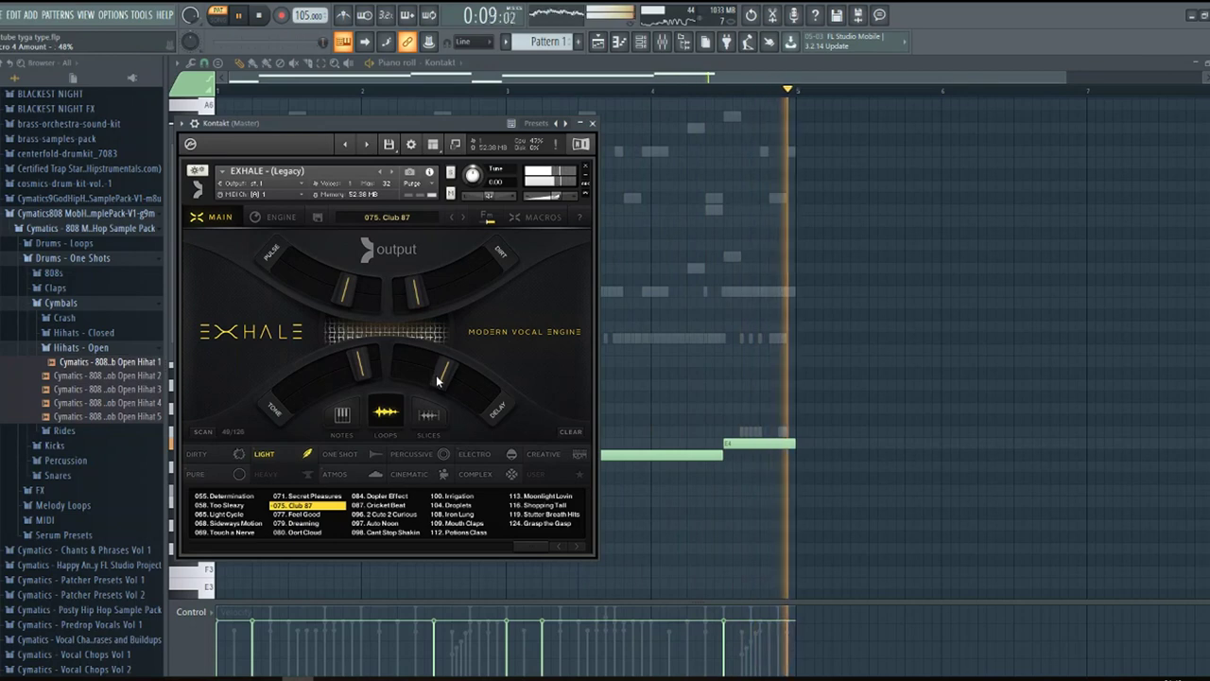
{"action": "left_click_drag", "start_coordinate": [348, 372], "coordinate": [347, 373]}
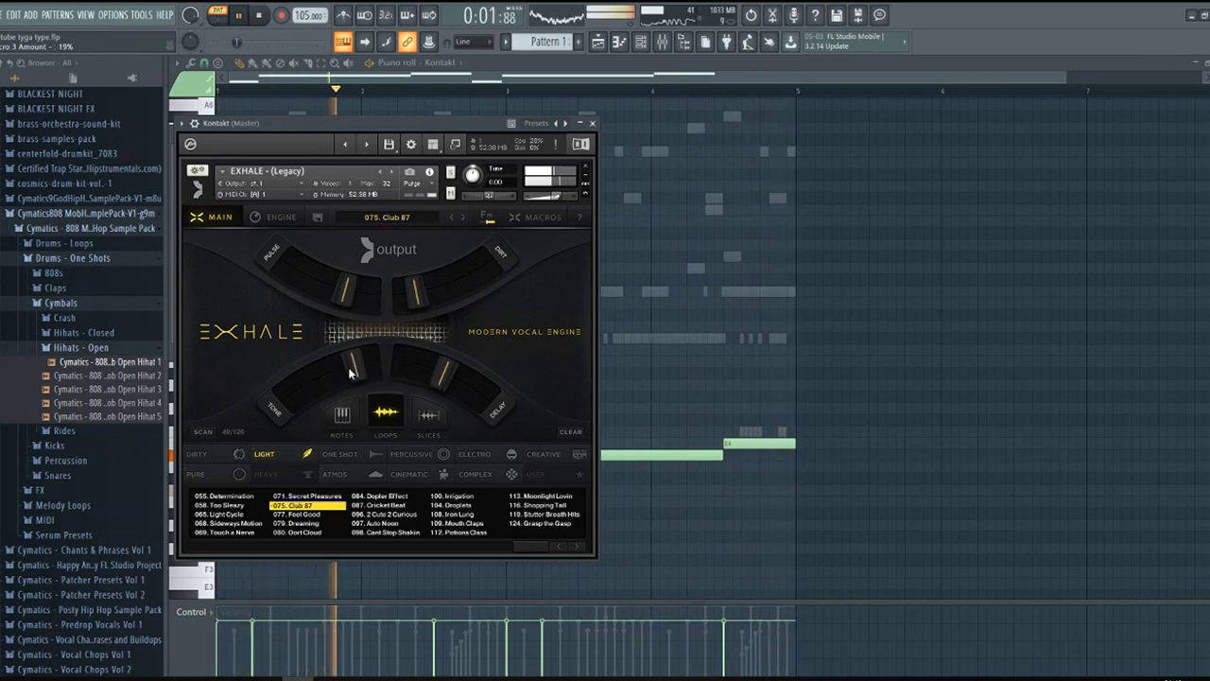
{"action": "left_click", "coordinate": [592, 123]}
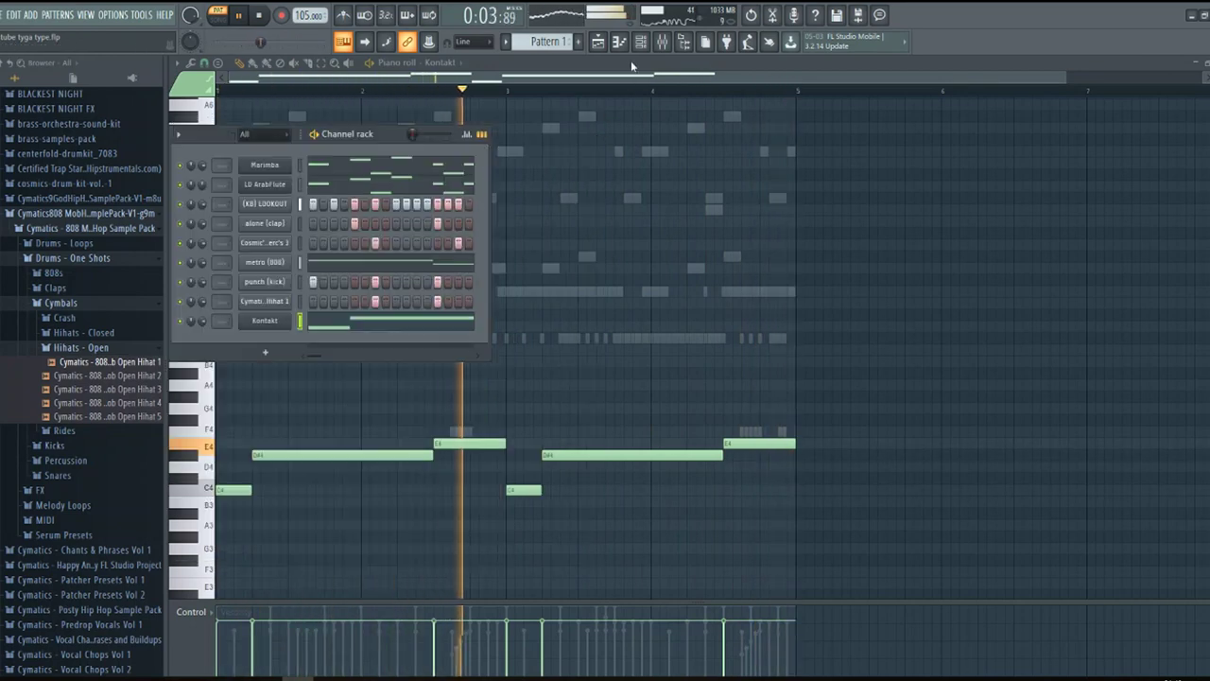
Color all channels with a magenta-to-blue gradient and assign them to free mixer tracks
{"action": "left_click", "coordinate": [179, 135]}
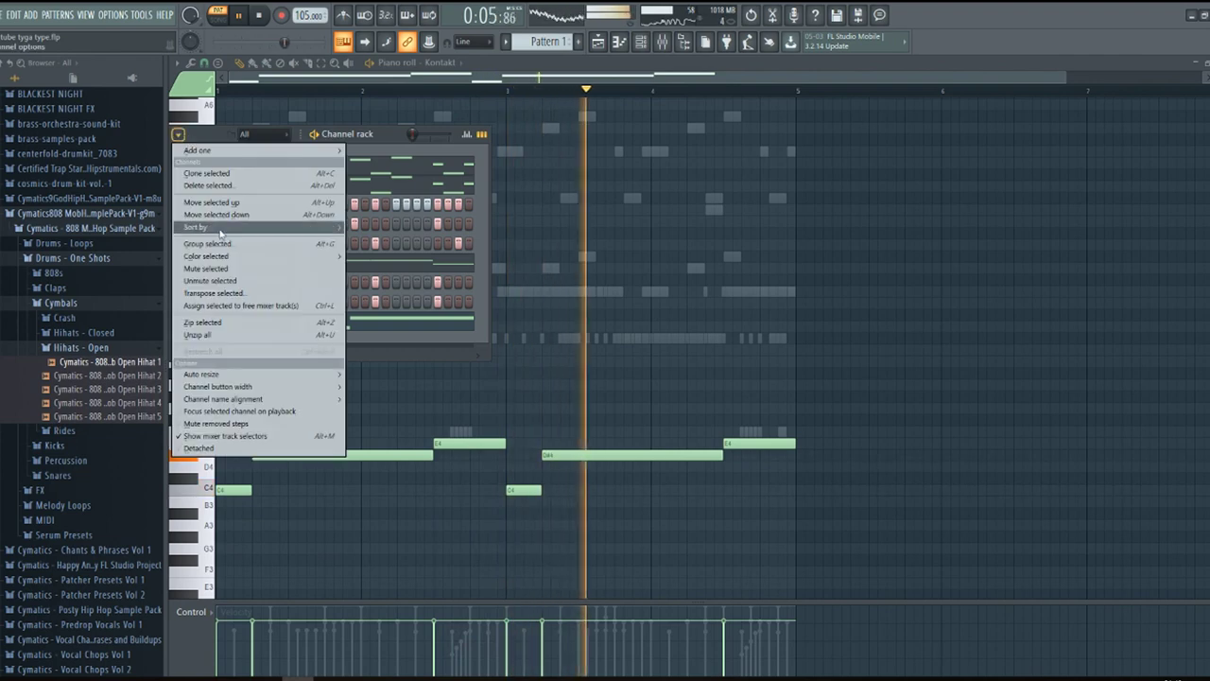
{"action": "left_click", "coordinate": [338, 260]}
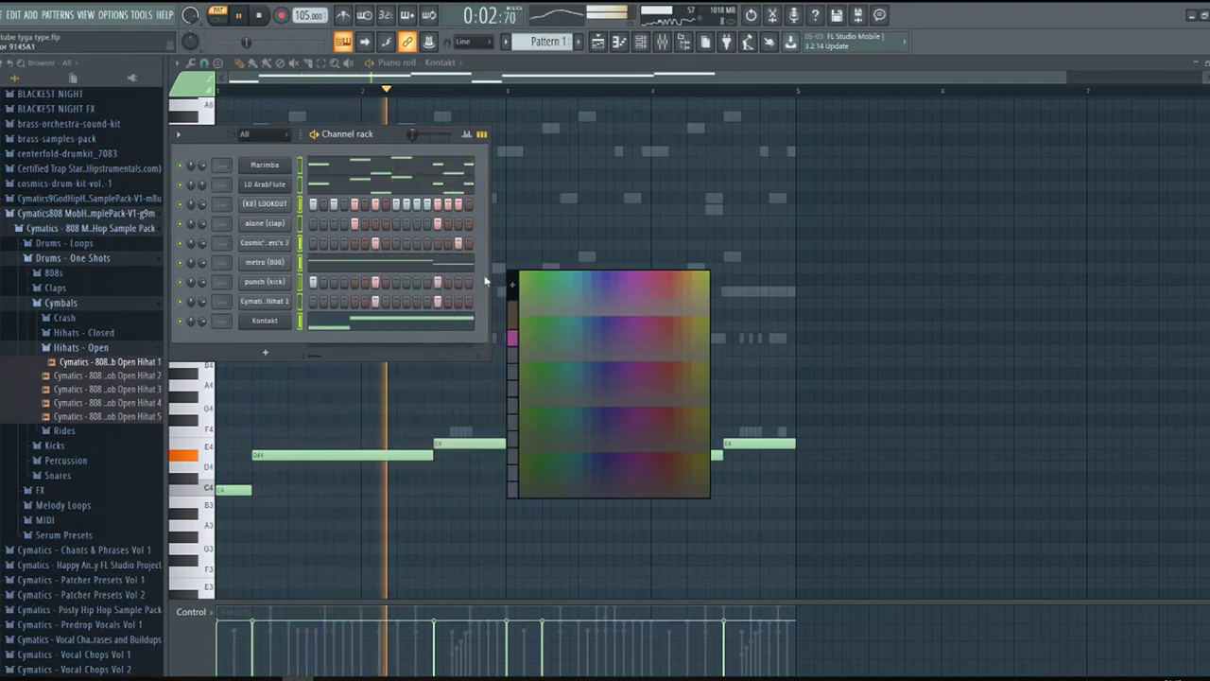
{"action": "left_click", "coordinate": [587, 279]}
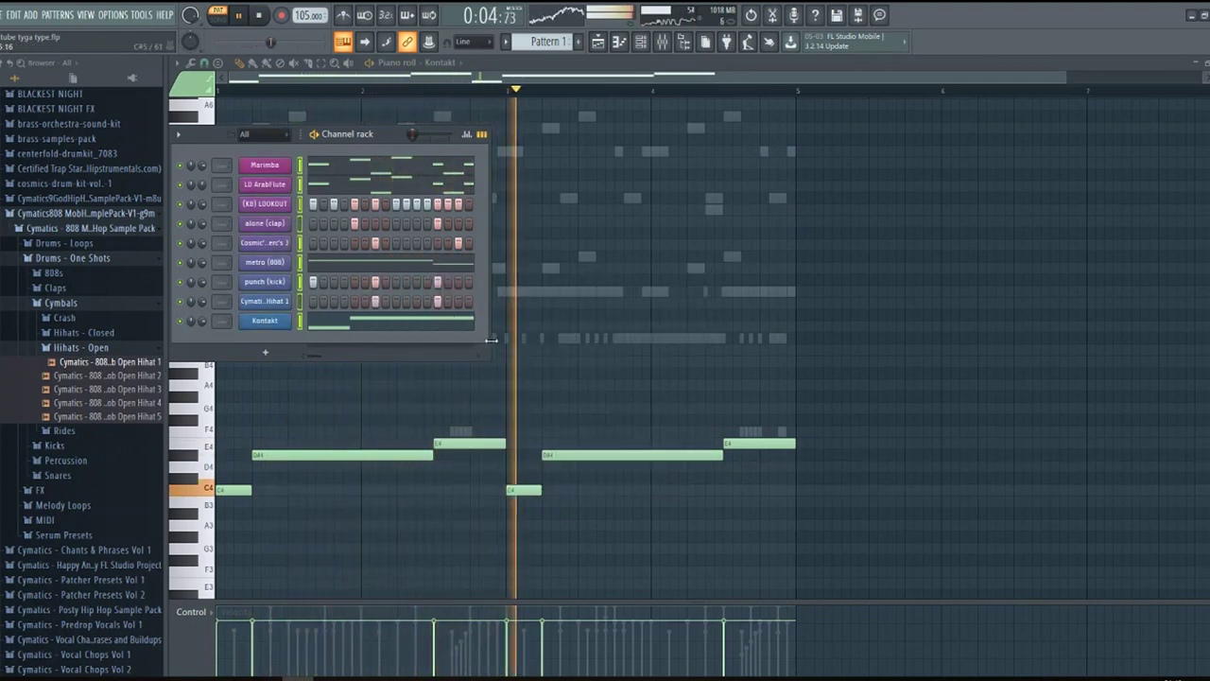
{"action": "key", "text": "ctrl+l"}
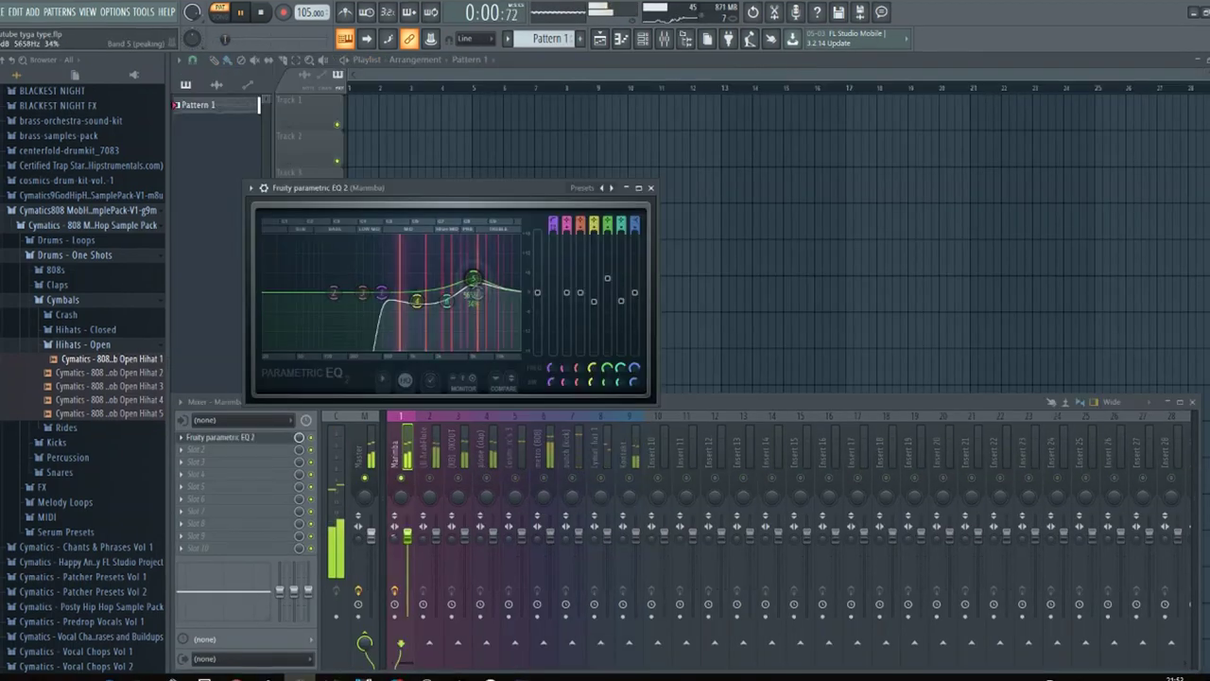
Close the Marimba track's equalizer and load Fruity Reeverb 2 in the effect slot below it
{"action": "left_click", "coordinate": [652, 189]}
{"action": "left_click", "coordinate": [225, 450]}
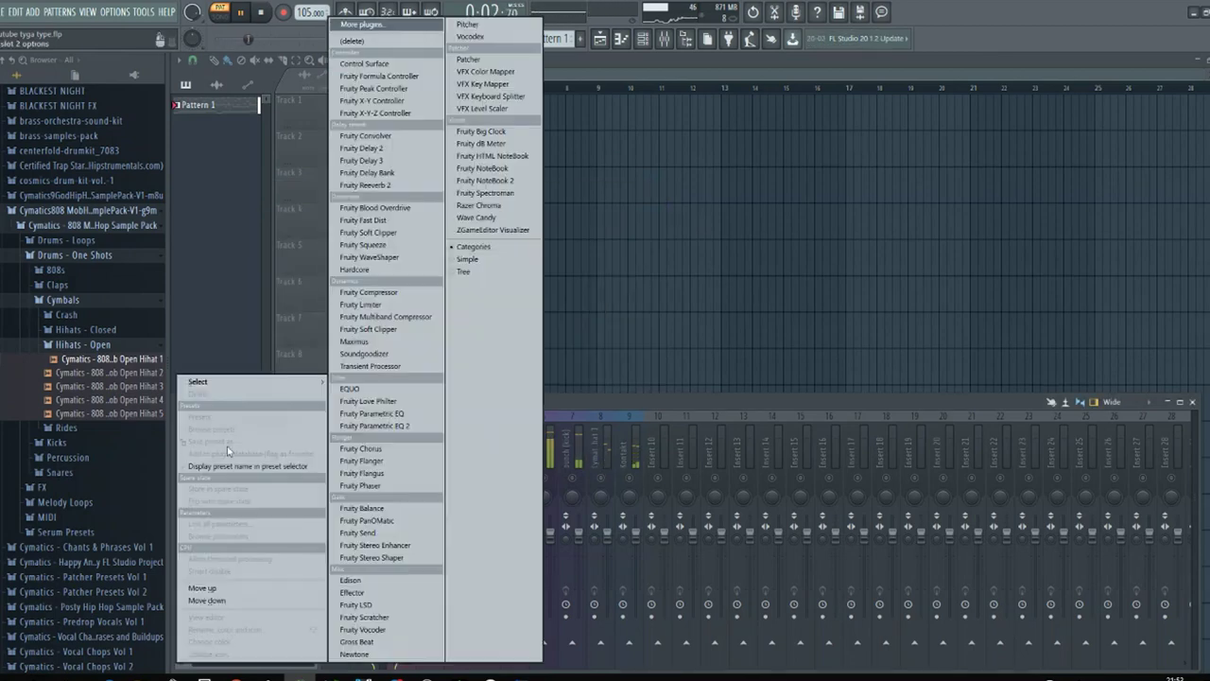
{"action": "left_click", "coordinate": [383, 185]}
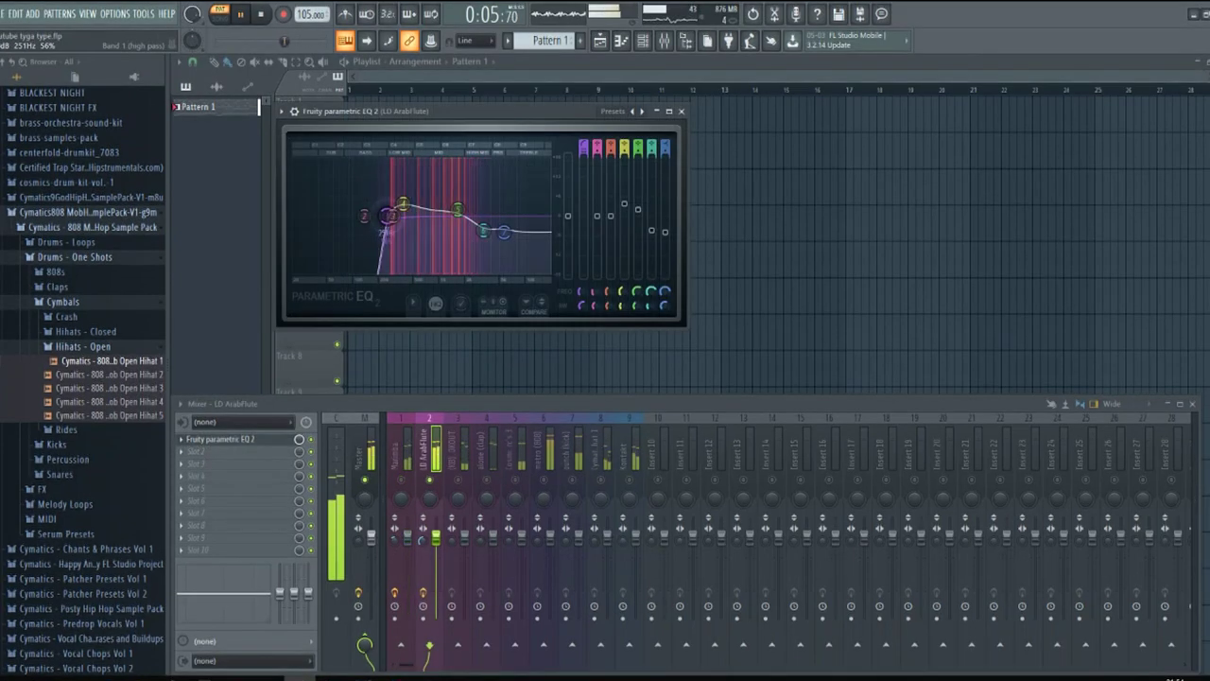
Move the flute EQ's yellow boost band up in frequency and load Fruity Reeverb 2 after the equalizer
{"action": "left_click_drag", "start_coordinate": [404, 204], "coordinate": [452, 212]}
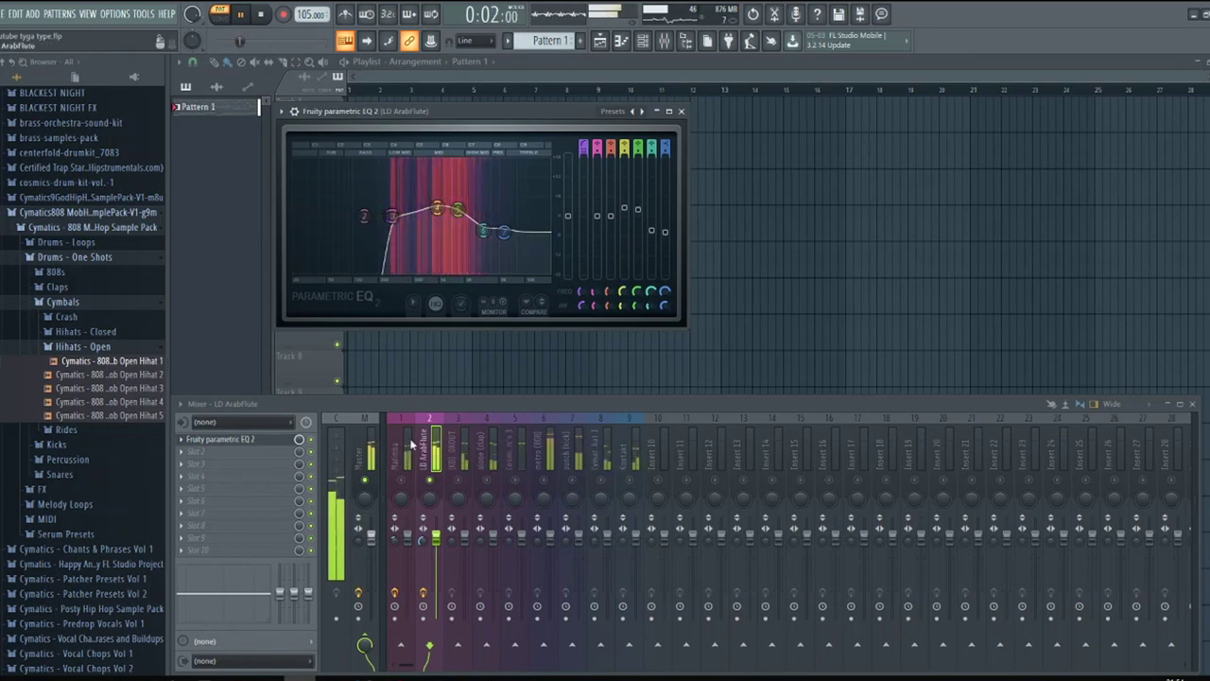
{"action": "left_click", "coordinate": [217, 451]}
{"action": "left_click", "coordinate": [365, 186]}
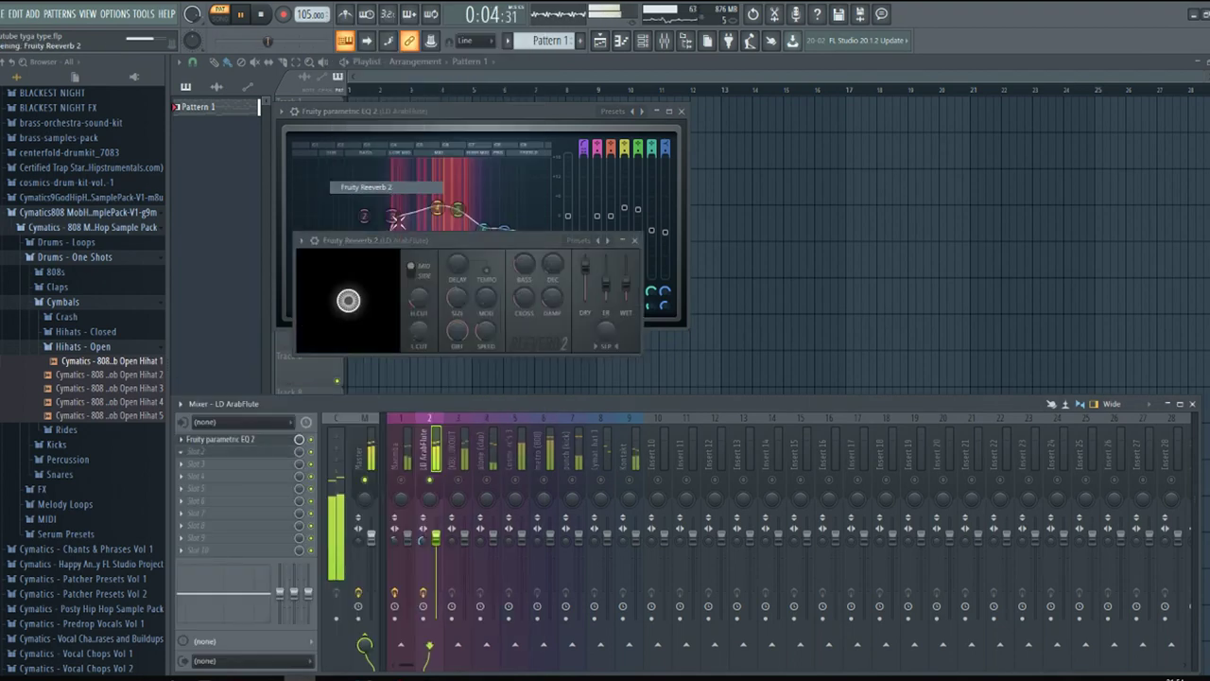